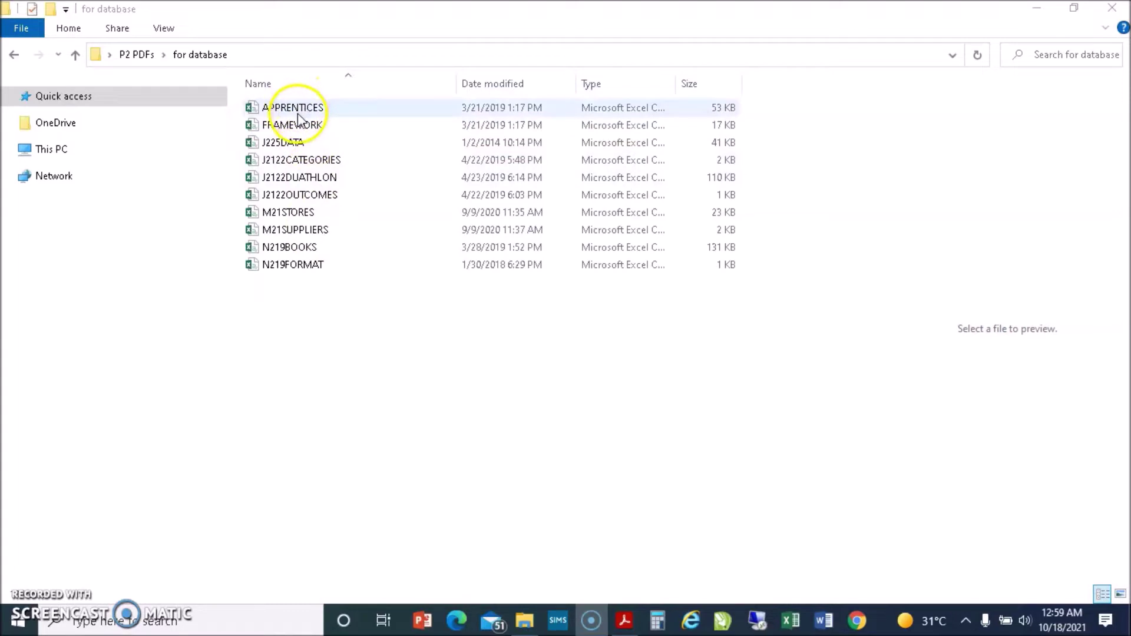
{"action": "left_click", "coordinate": [298, 109]}
{"action": "left_click", "coordinate": [299, 124]}
{"action": "left_click", "coordinate": [300, 108]}
{"action": "left_click", "coordinate": [301, 125]}
{"action": "left_click", "coordinate": [302, 108]}
{"action": "left_click", "coordinate": [302, 125]}
{"action": "left_click", "coordinate": [302, 108]}
{"action": "left_click", "coordinate": [302, 127]}
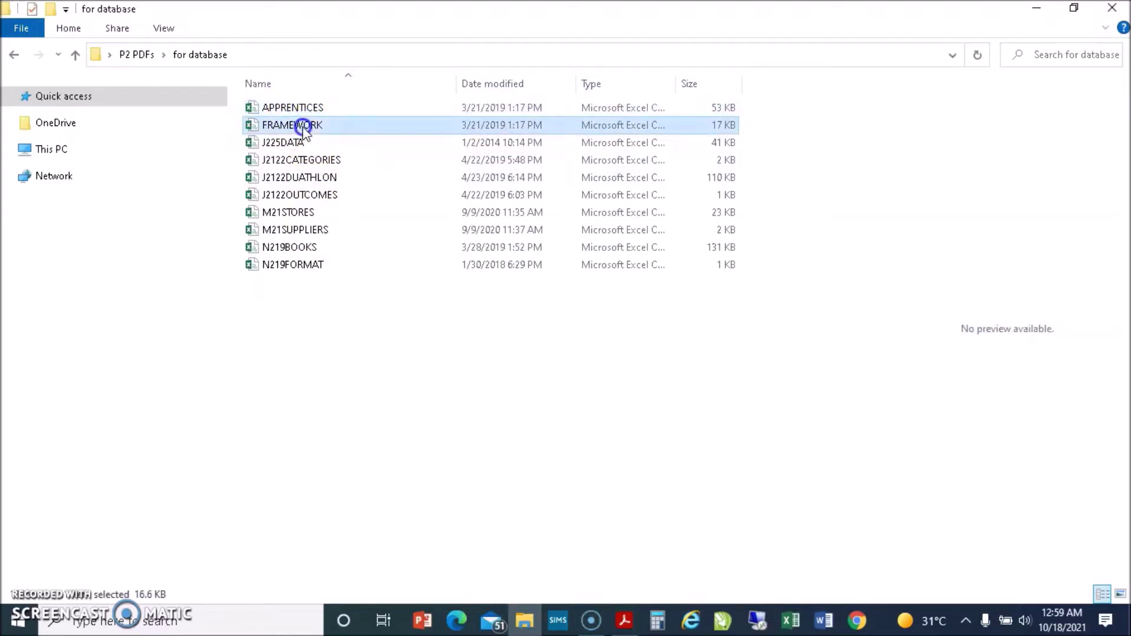
{"action": "left_click", "coordinate": [299, 108]}
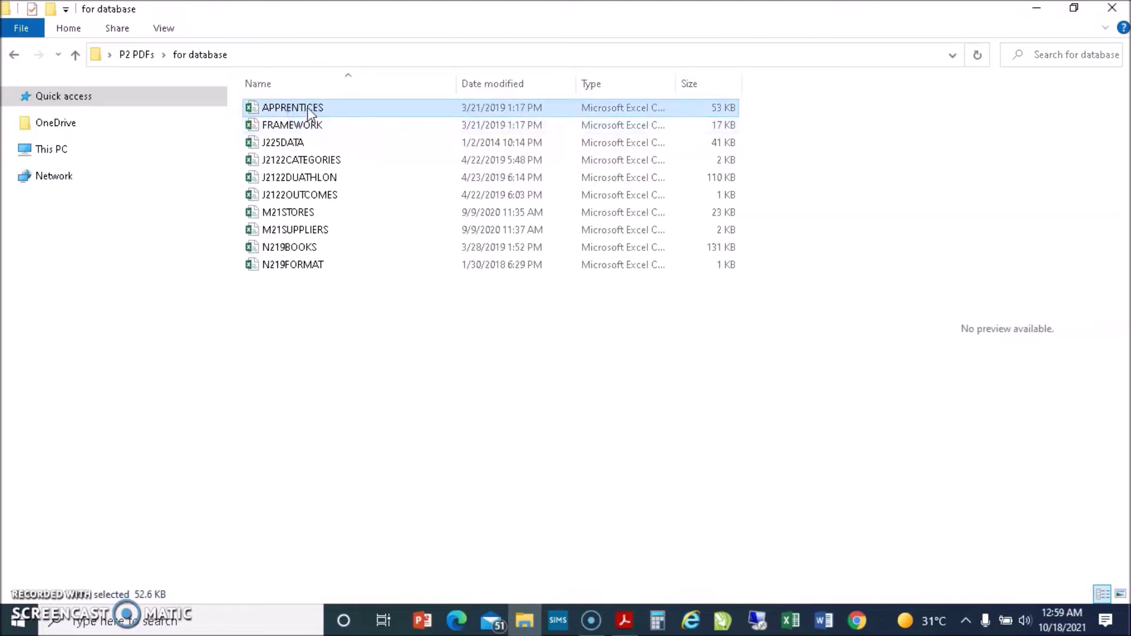
{"action": "left_click", "coordinate": [307, 124]}
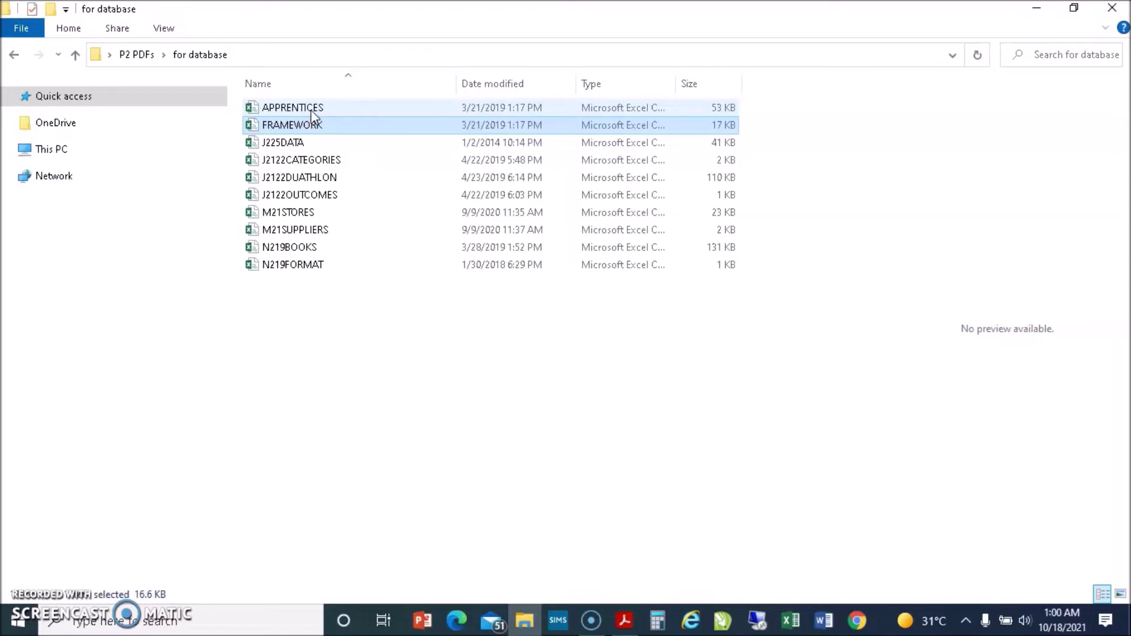
Step: Examine the fields of the APPRENTICES CSV file with all columns autofitted, and close it without saving
{"action": "left_click", "coordinate": [299, 109]}
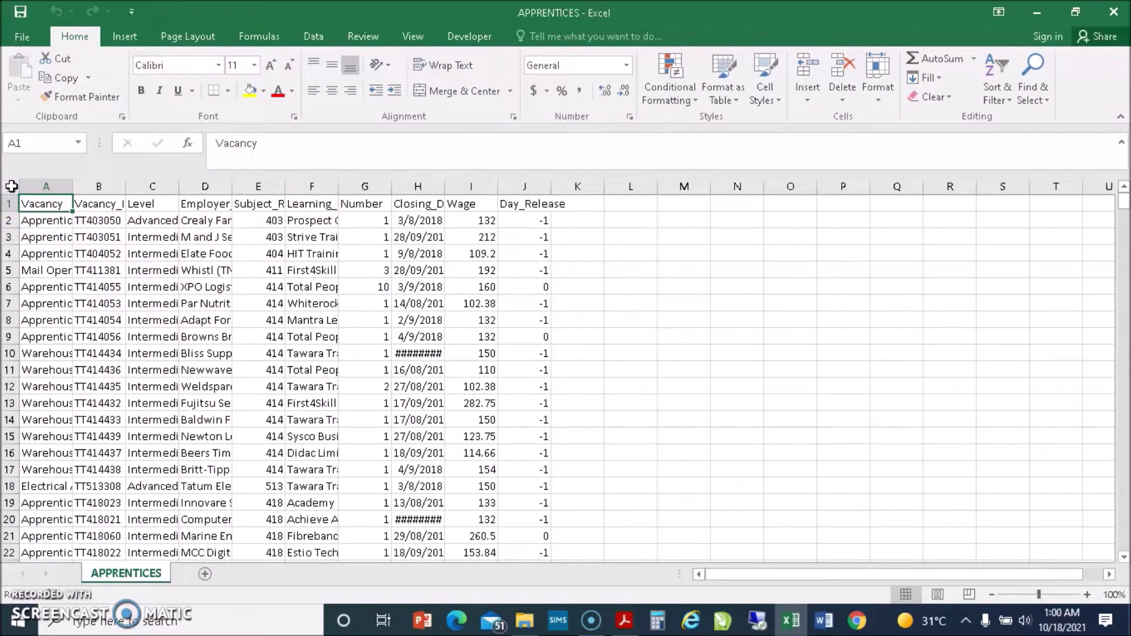
{"action": "left_click", "coordinate": [12, 187]}
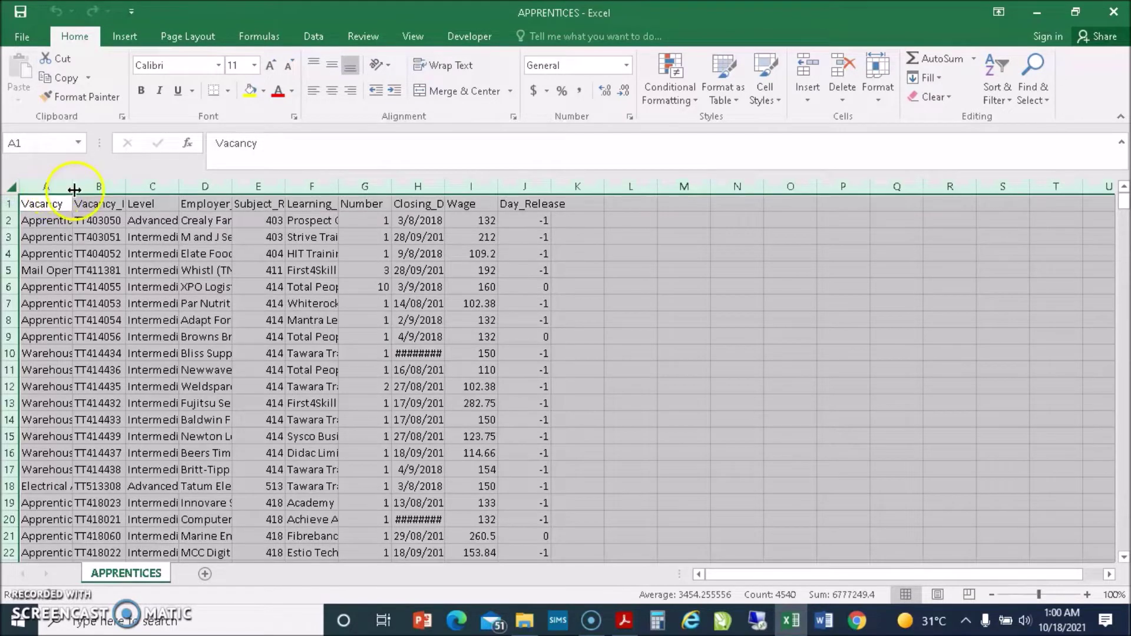
{"action": "double_click", "coordinate": [73, 186]}
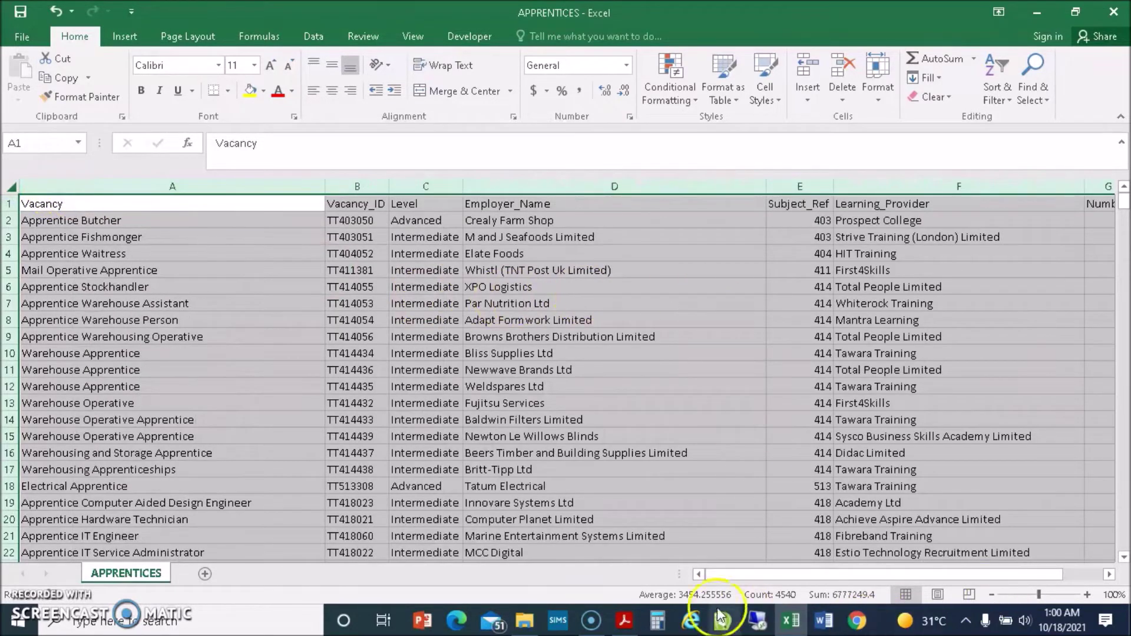
{"action": "left_click_drag", "start_coordinate": [744, 574], "coordinate": [864, 577]}
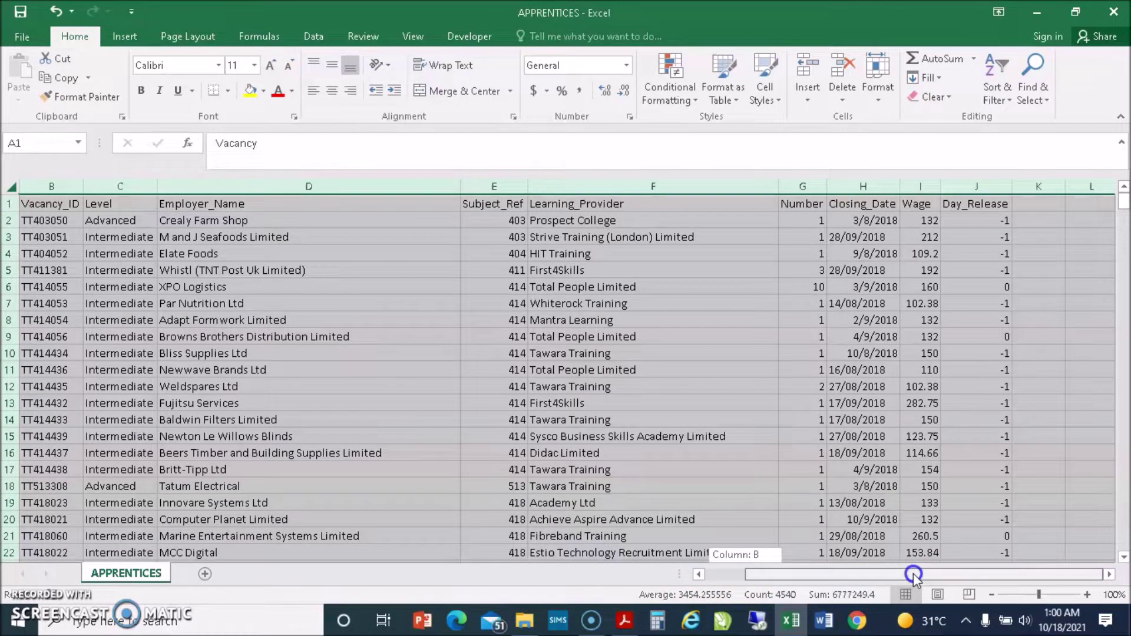
{"action": "left_click_drag", "start_coordinate": [912, 574], "coordinate": [912, 574]}
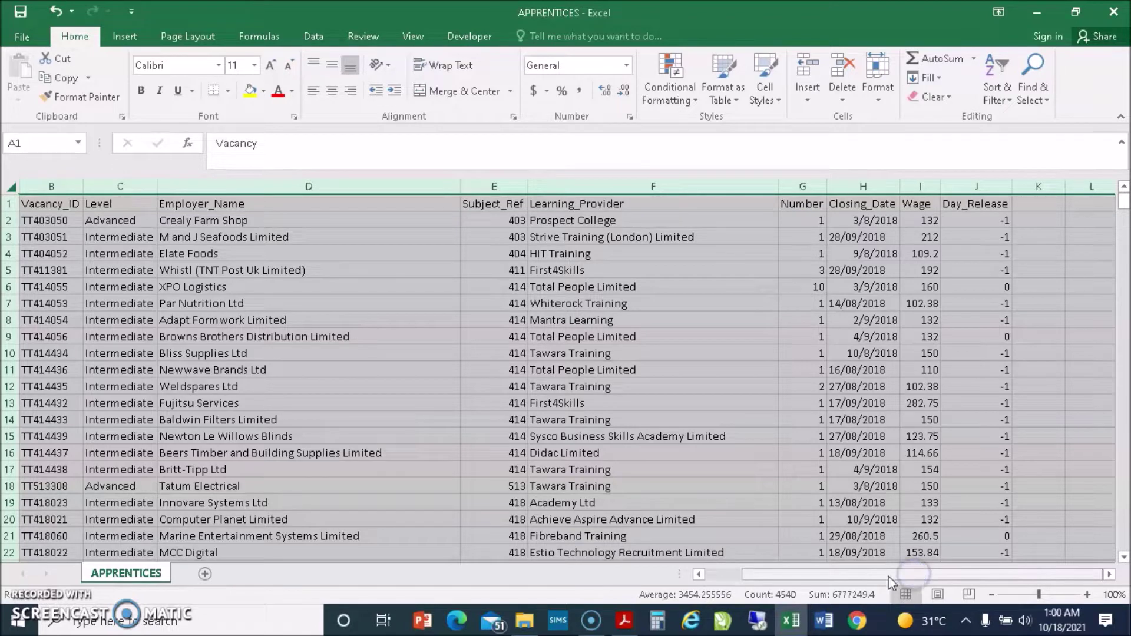
{"action": "left_click", "coordinate": [1111, 13]}
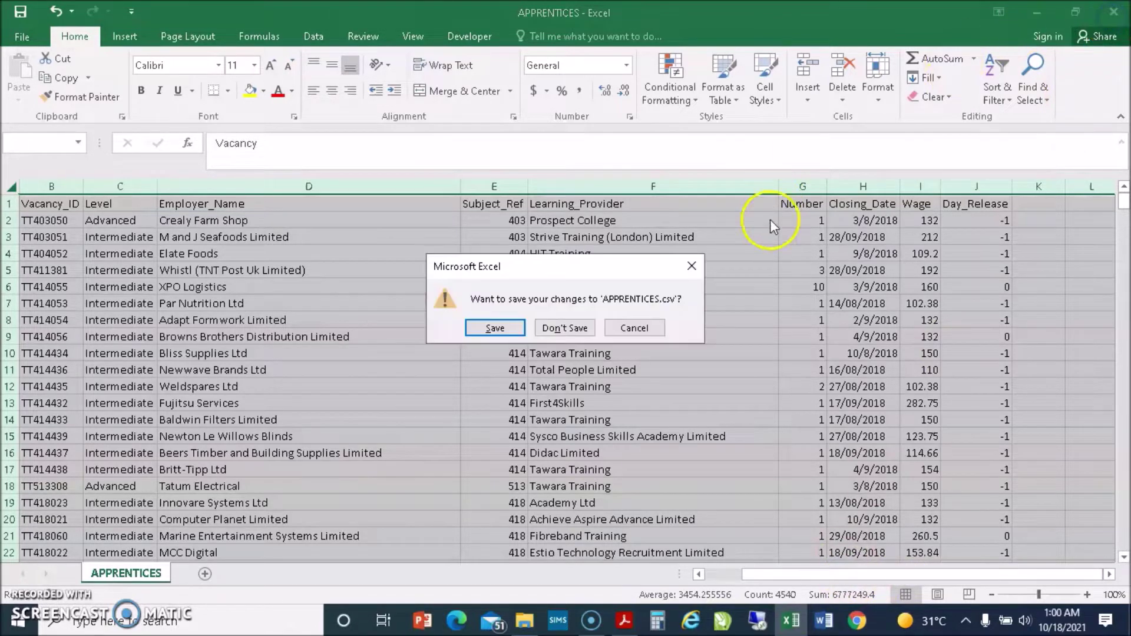
{"action": "left_click", "coordinate": [567, 328]}
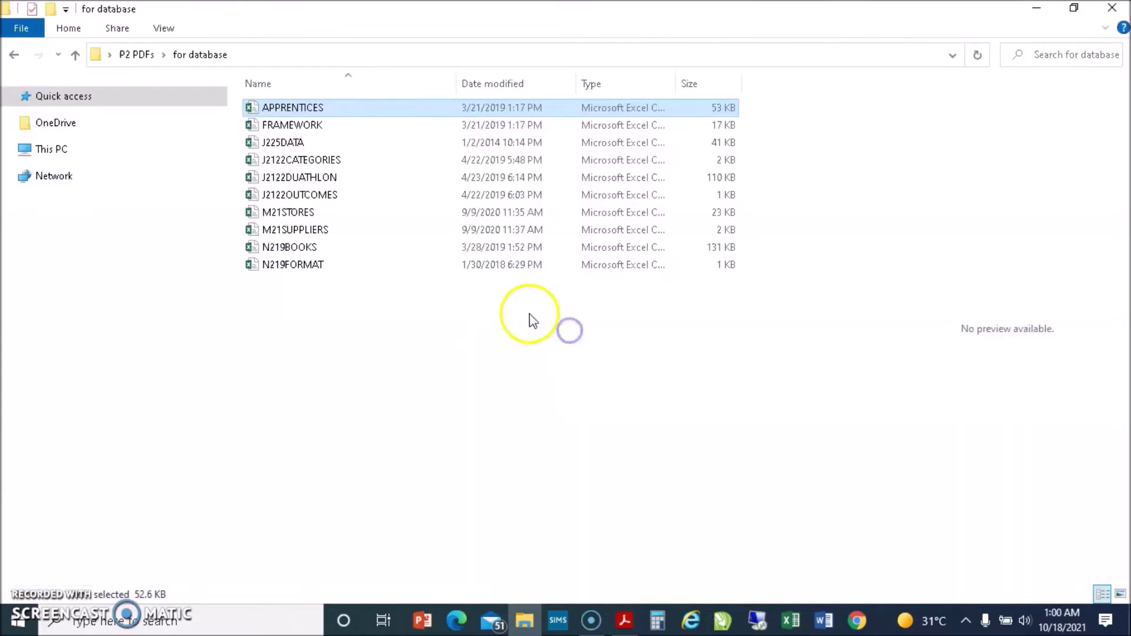
Step: Examine the FRAMEWORK CSV file's field headings with all columns autofitted, and close it without saving
{"action": "double_click", "coordinate": [260, 125]}
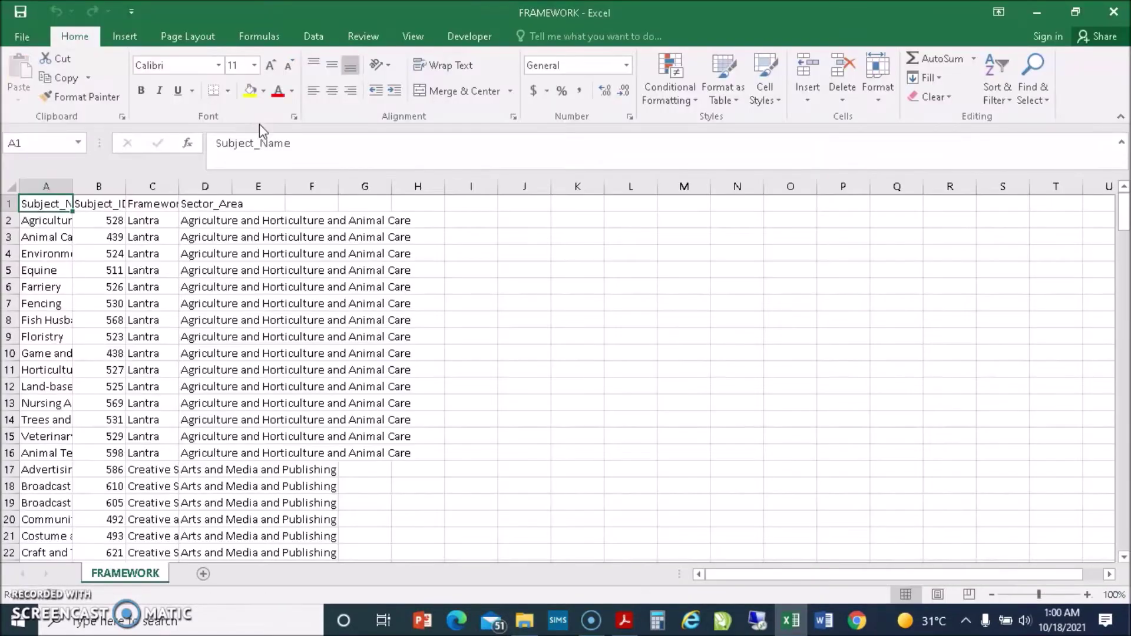
{"action": "left_click", "coordinate": [14, 187]}
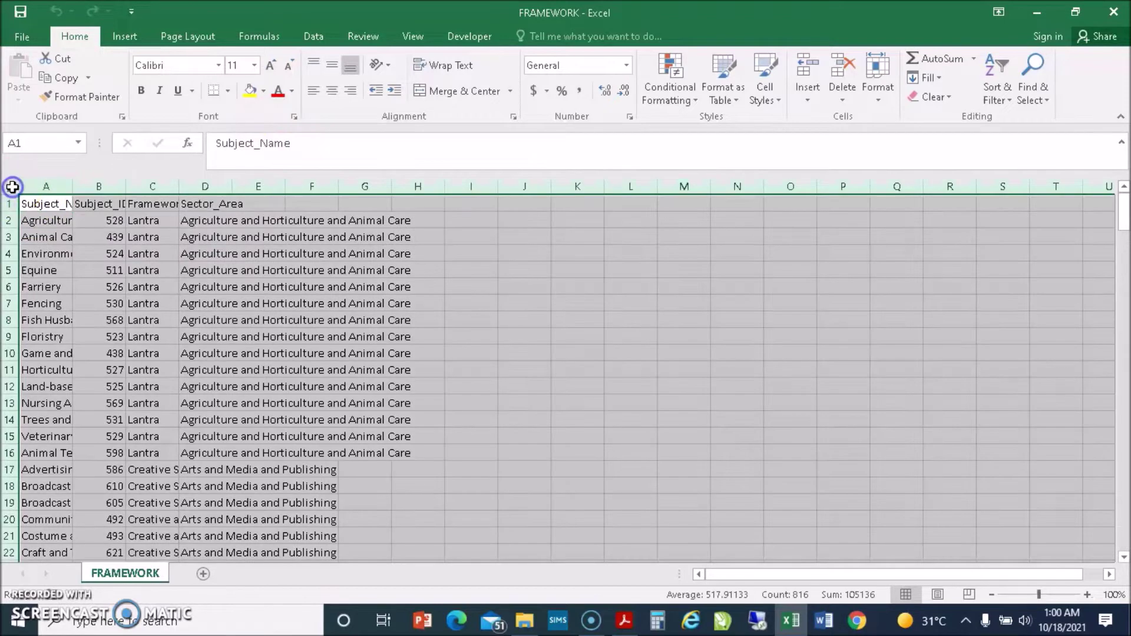
{"action": "double_click", "coordinate": [73, 187]}
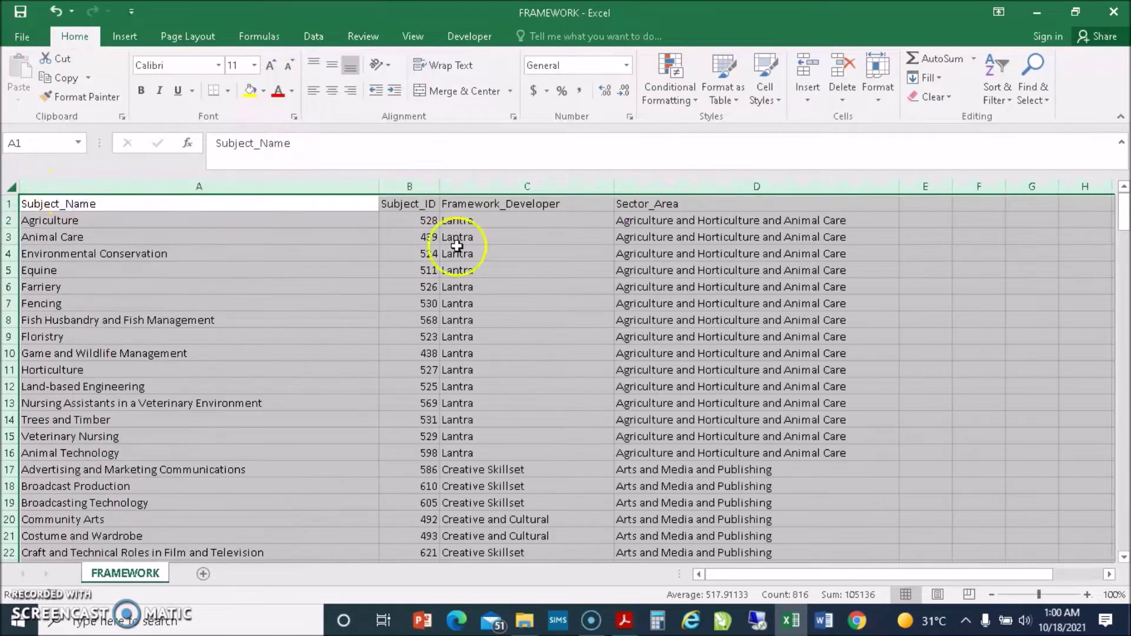
{"action": "left_click", "coordinate": [176, 206]}
{"action": "left_click", "coordinate": [418, 218]}
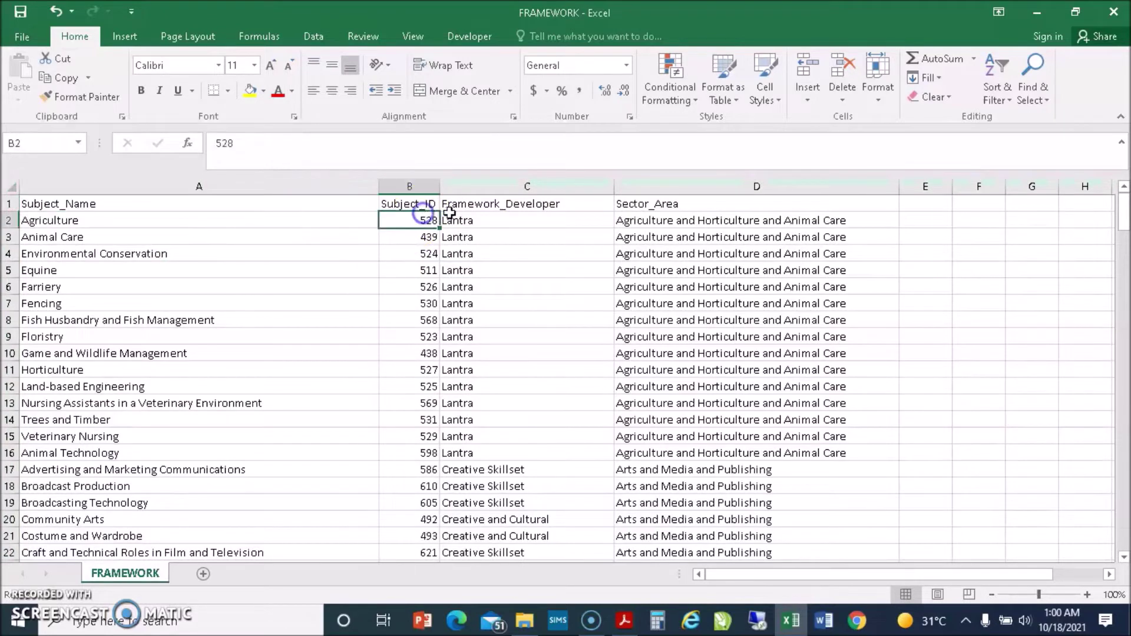
{"action": "left_click", "coordinate": [522, 205]}
{"action": "left_click", "coordinate": [655, 207]}
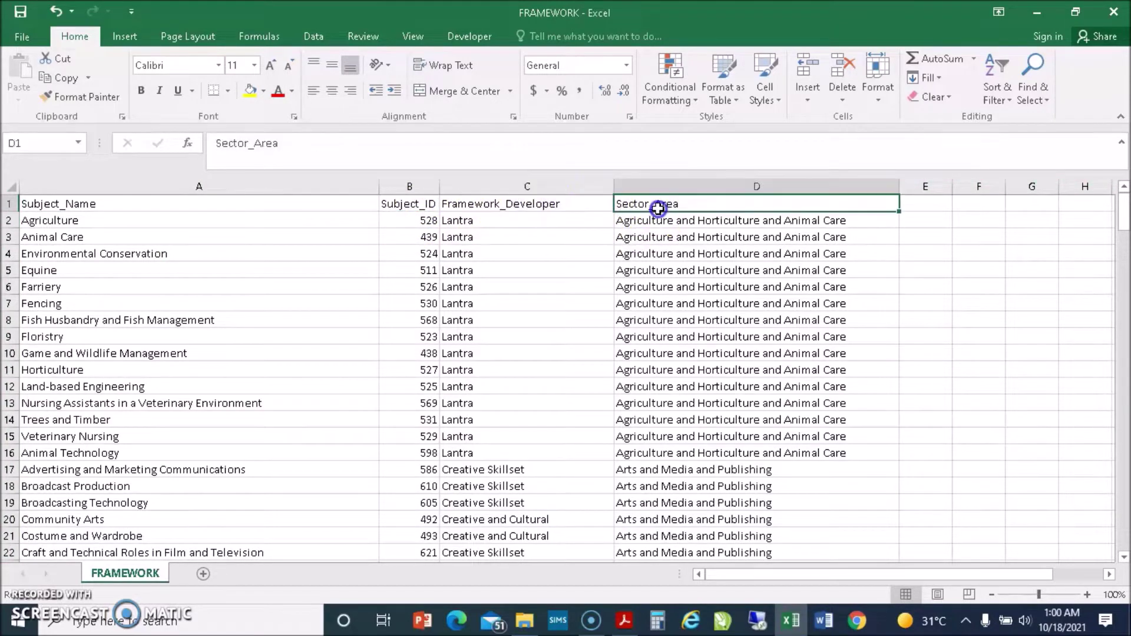
{"action": "left_click", "coordinate": [1112, 15]}
{"action": "left_click", "coordinate": [567, 335]}
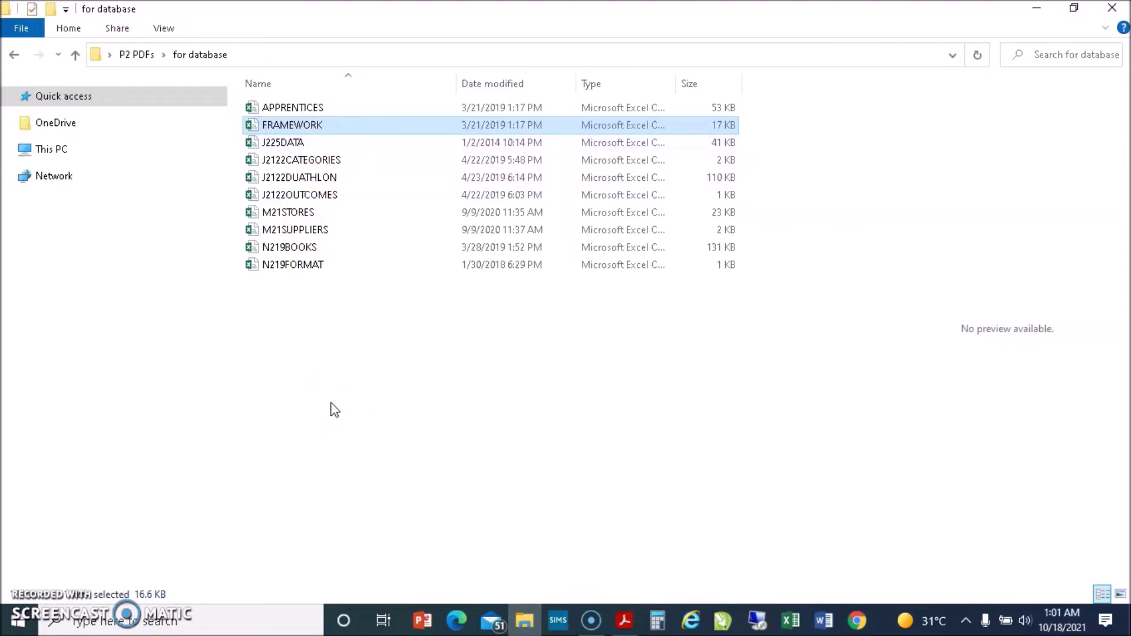
{"action": "left_click", "coordinate": [306, 108]}
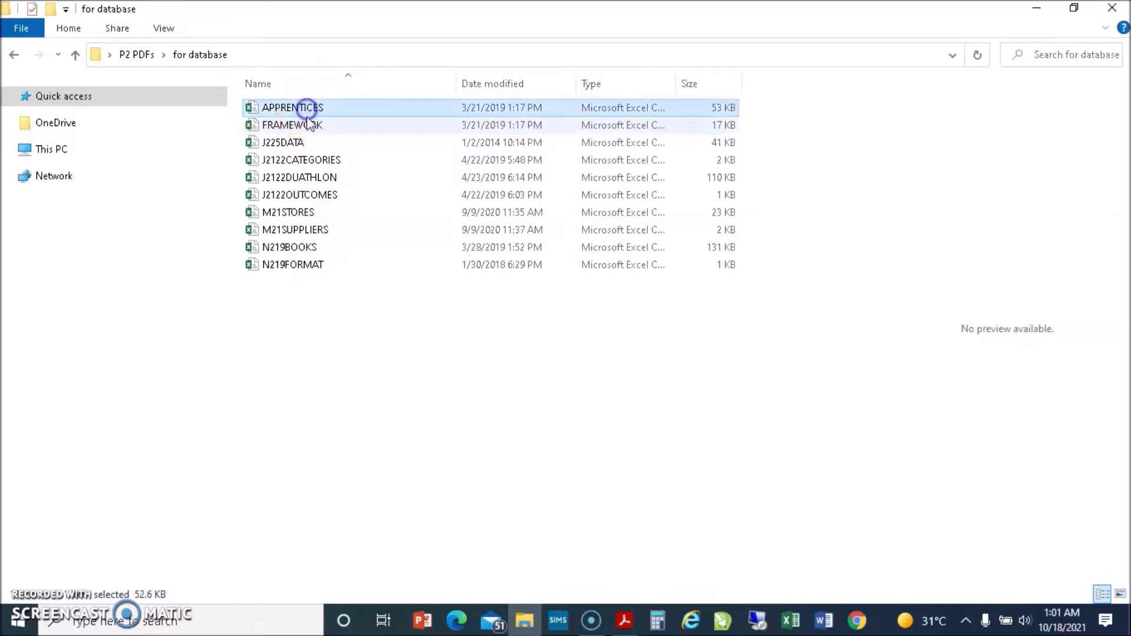
{"action": "left_click", "coordinate": [304, 122]}
{"action": "left_click", "coordinate": [304, 112]}
{"action": "left_click", "coordinate": [303, 123]}
{"action": "left_click", "coordinate": [303, 108]}
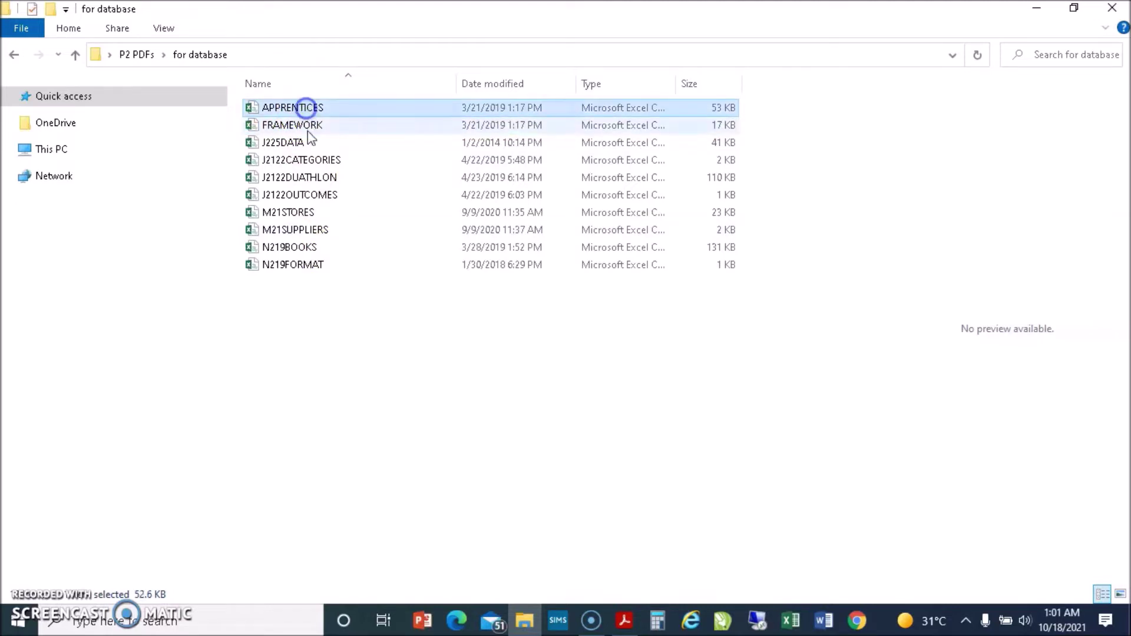
Step: Create a Microsoft Access database named "Import practice" in the "for database" folder and open it with its active content enabled
{"action": "right_click", "coordinate": [272, 330]}
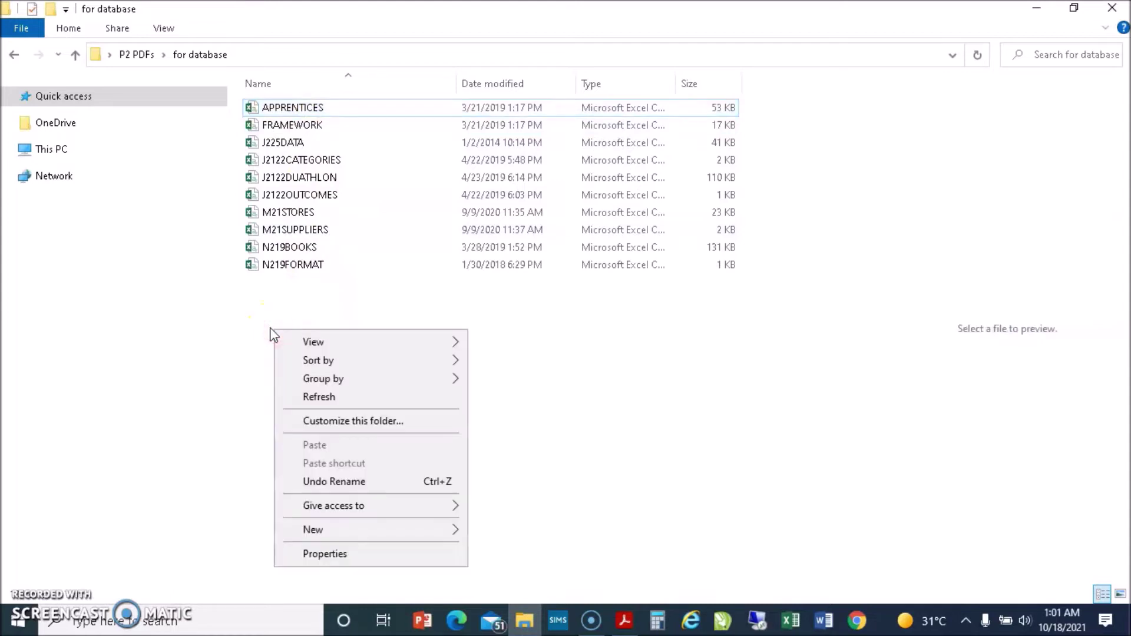
{"action": "mouse_move", "coordinate": [330, 526]}
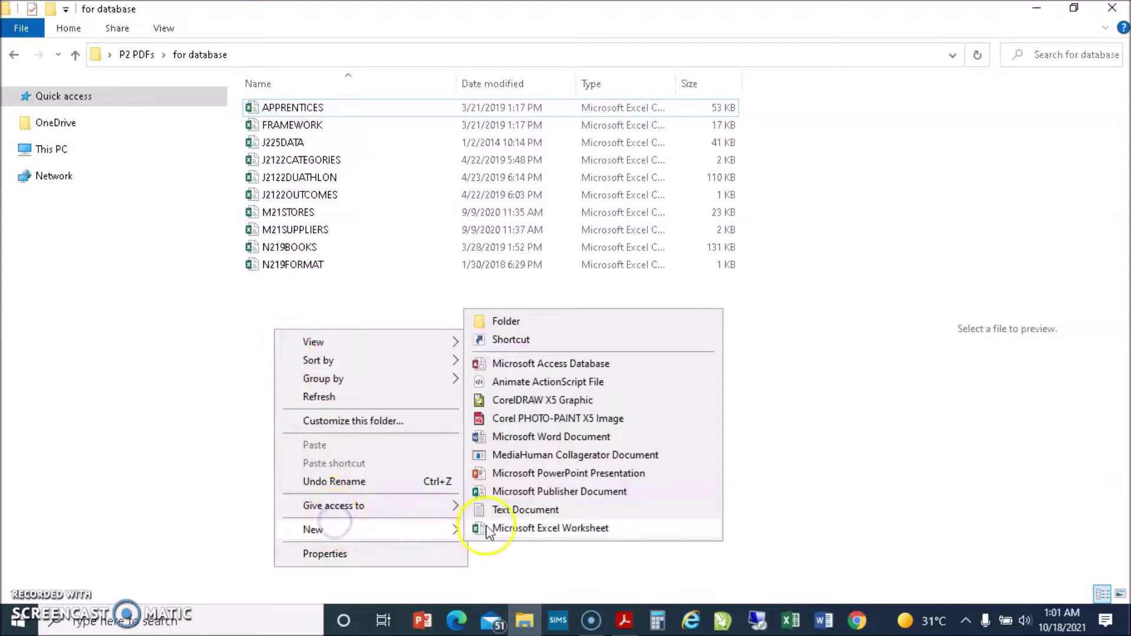
{"action": "left_click", "coordinate": [520, 364]}
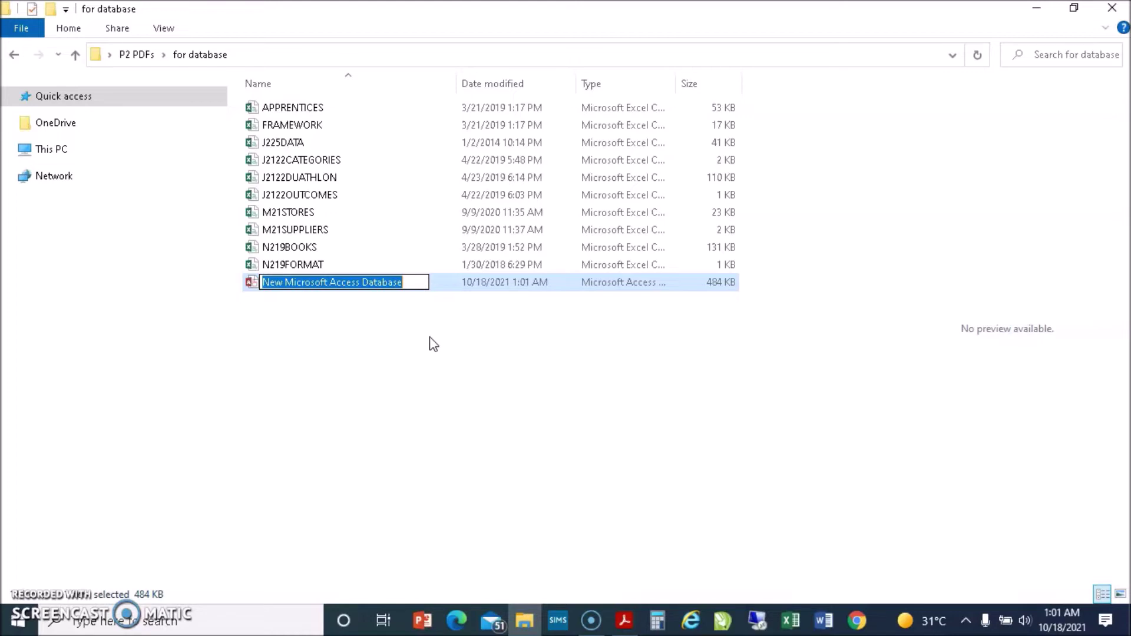
{"action": "type", "text": "Import p"}
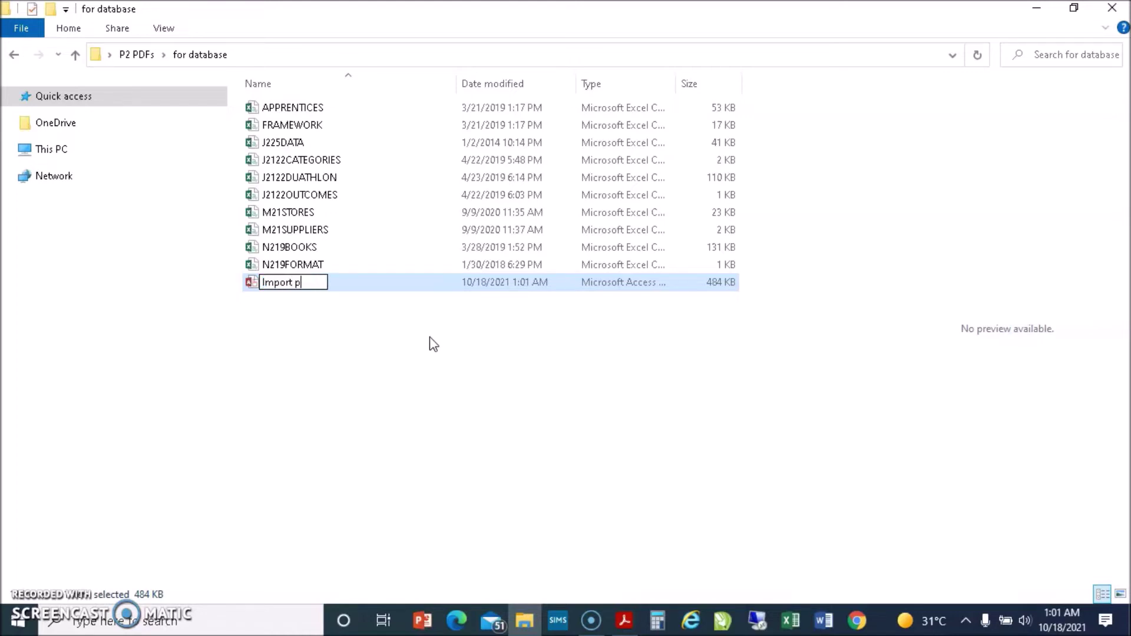
{"action": "type", "text": "ractice"}
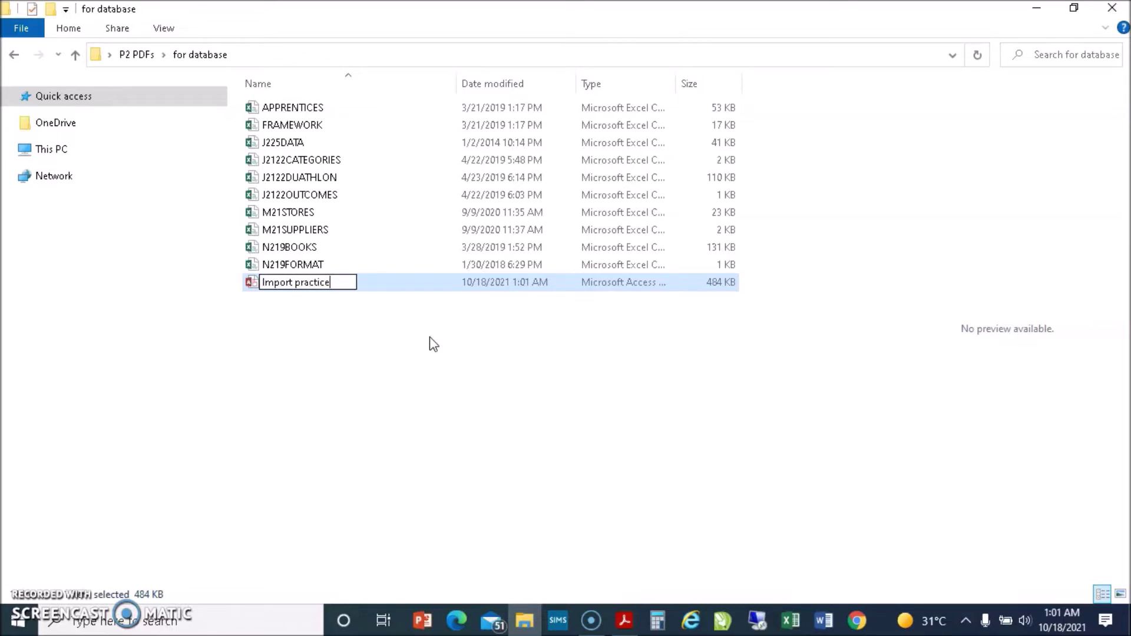
{"action": "key", "text": "Return"}
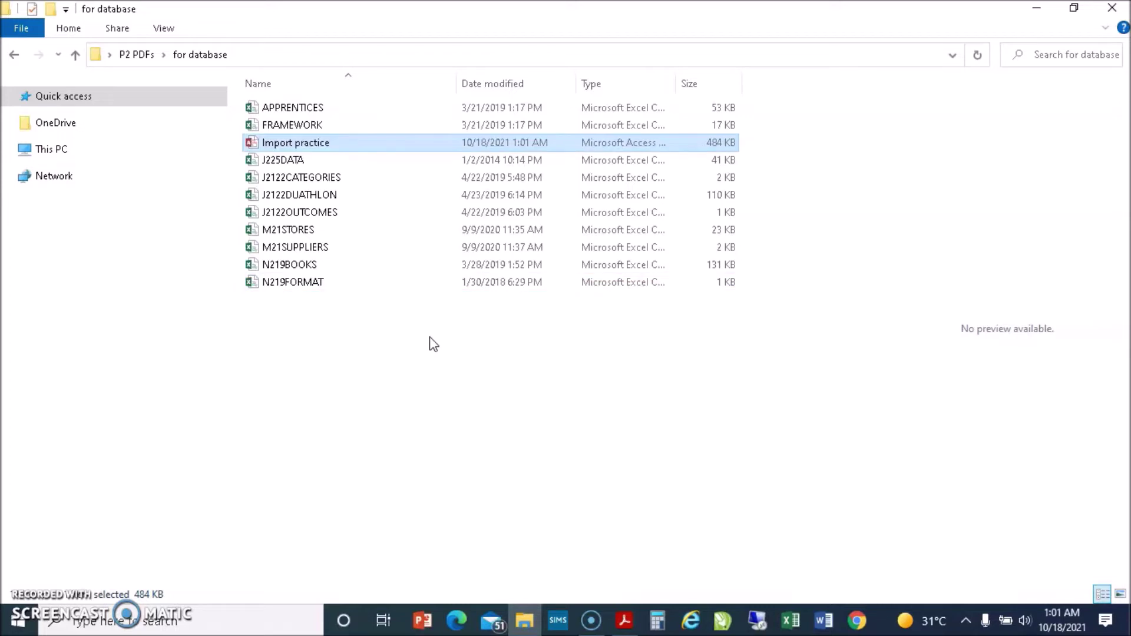
{"action": "left_click", "coordinate": [288, 147]}
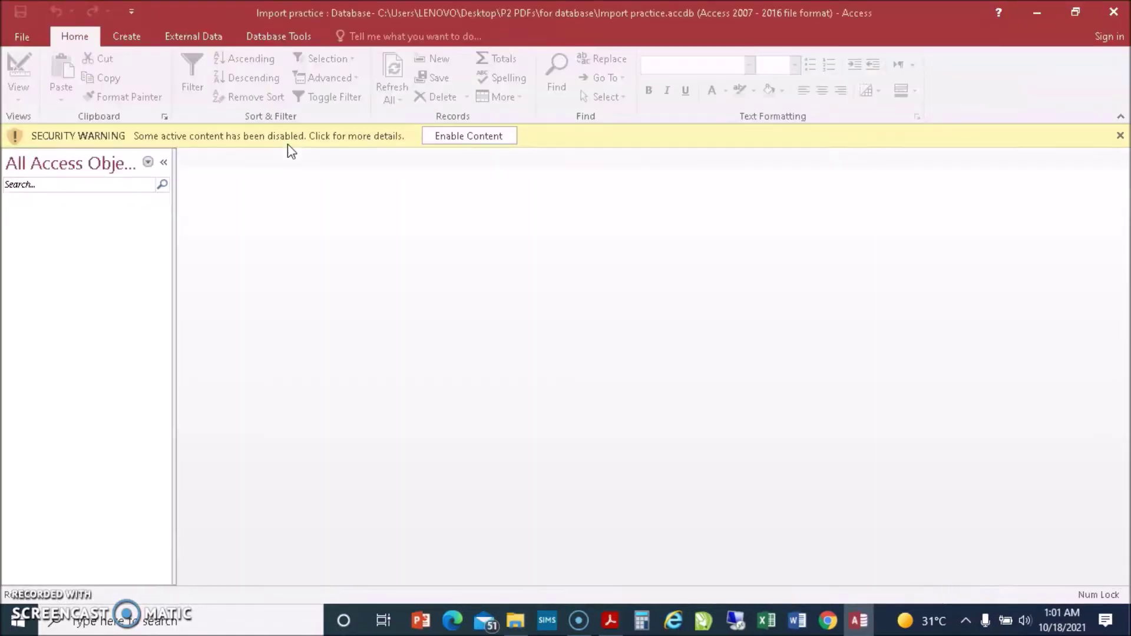
{"action": "left_click", "coordinate": [483, 139]}
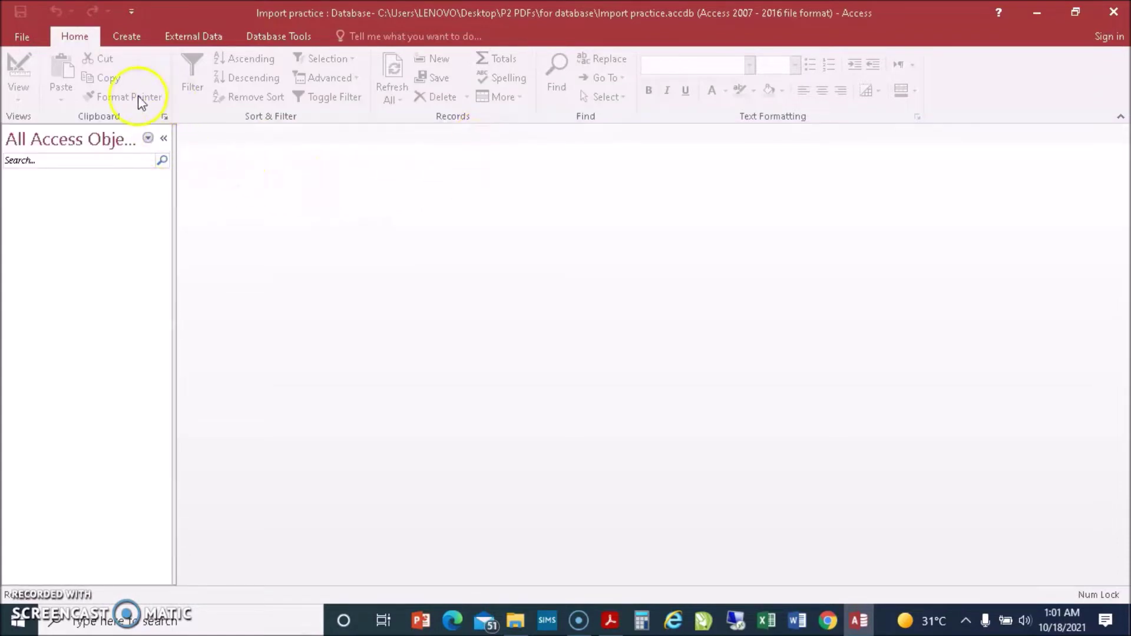
{"action": "left_click", "coordinate": [190, 40]}
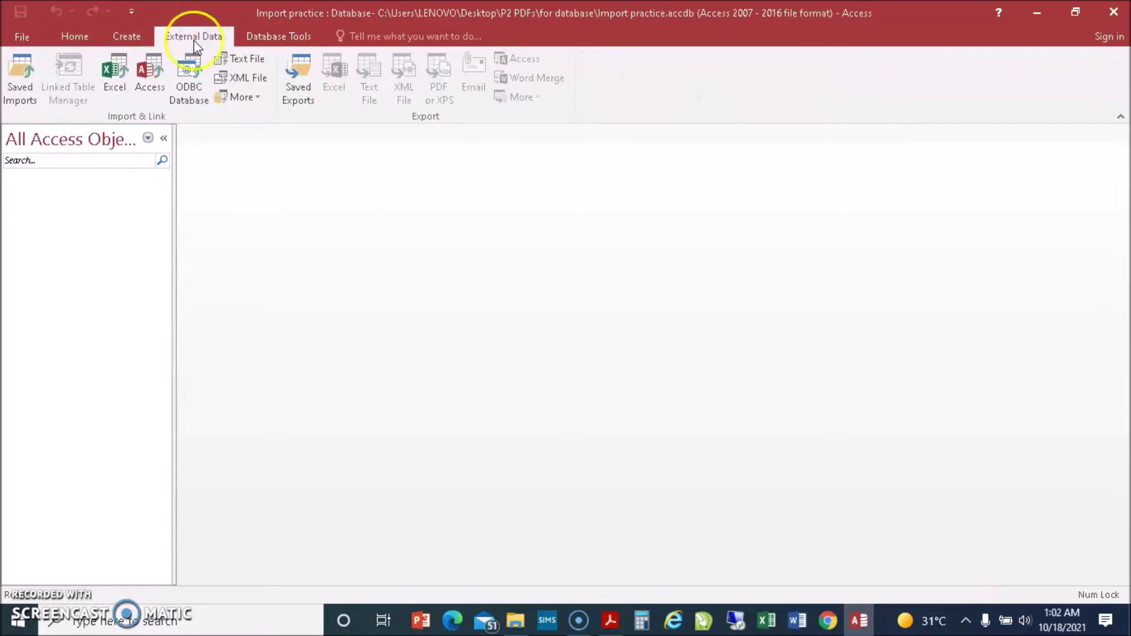
{"action": "left_click", "coordinate": [247, 63]}
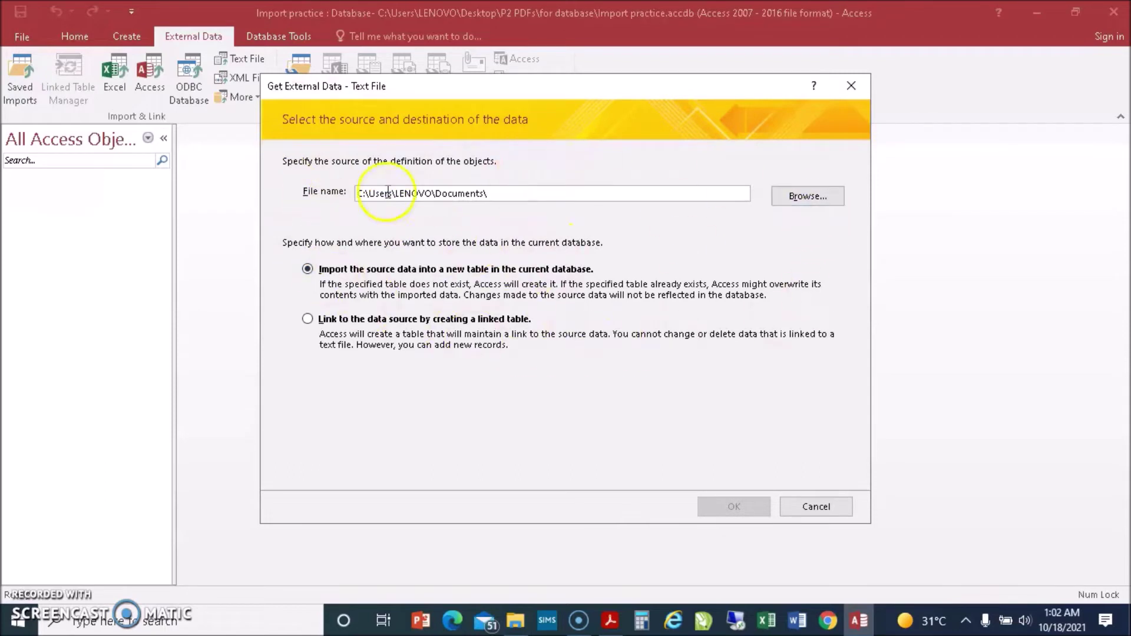
{"action": "left_click", "coordinate": [851, 87]}
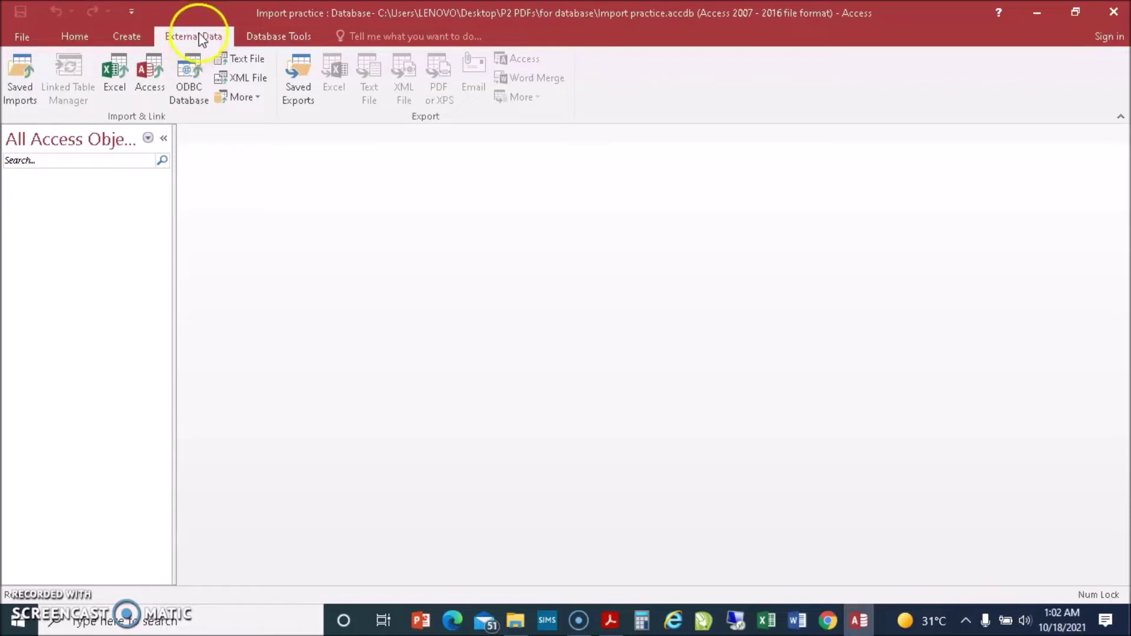
Step: Start a text file import and choose APPRENTICES.csv from the "for database" folder in Desktop > P2 PDFs as the source
{"action": "left_click", "coordinate": [244, 62]}
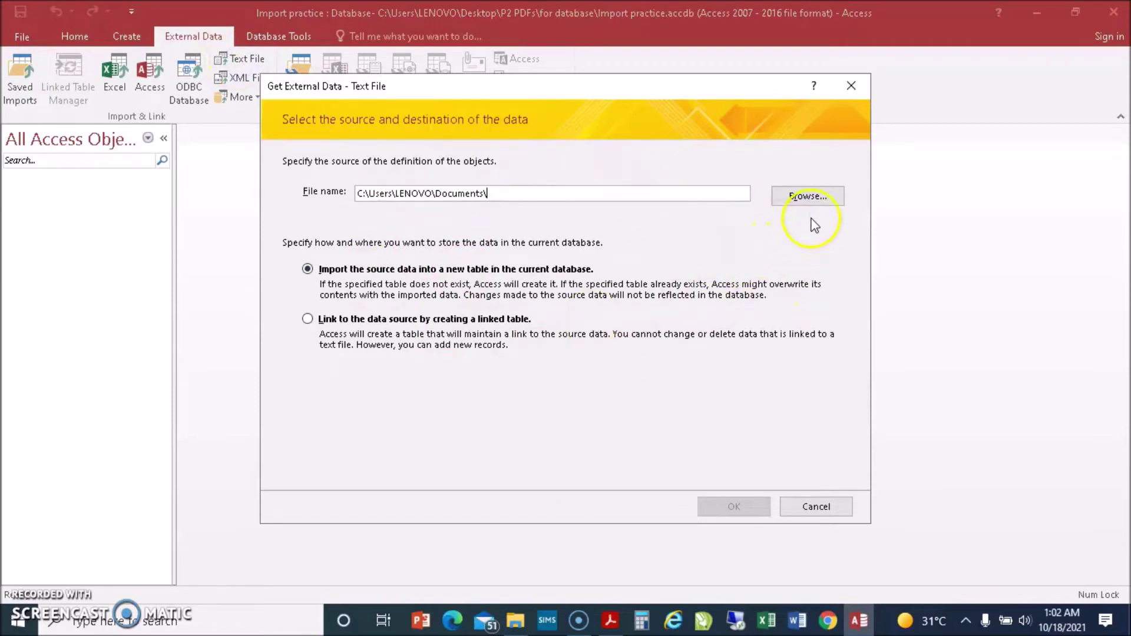
{"action": "left_click", "coordinate": [813, 198]}
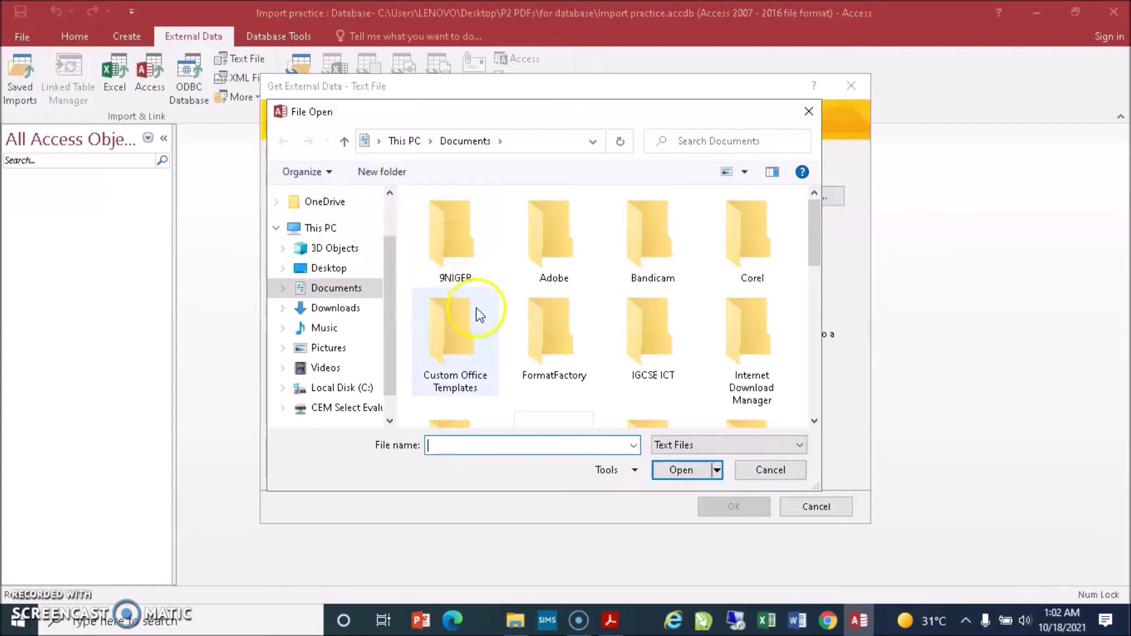
{"action": "left_click", "coordinate": [328, 272]}
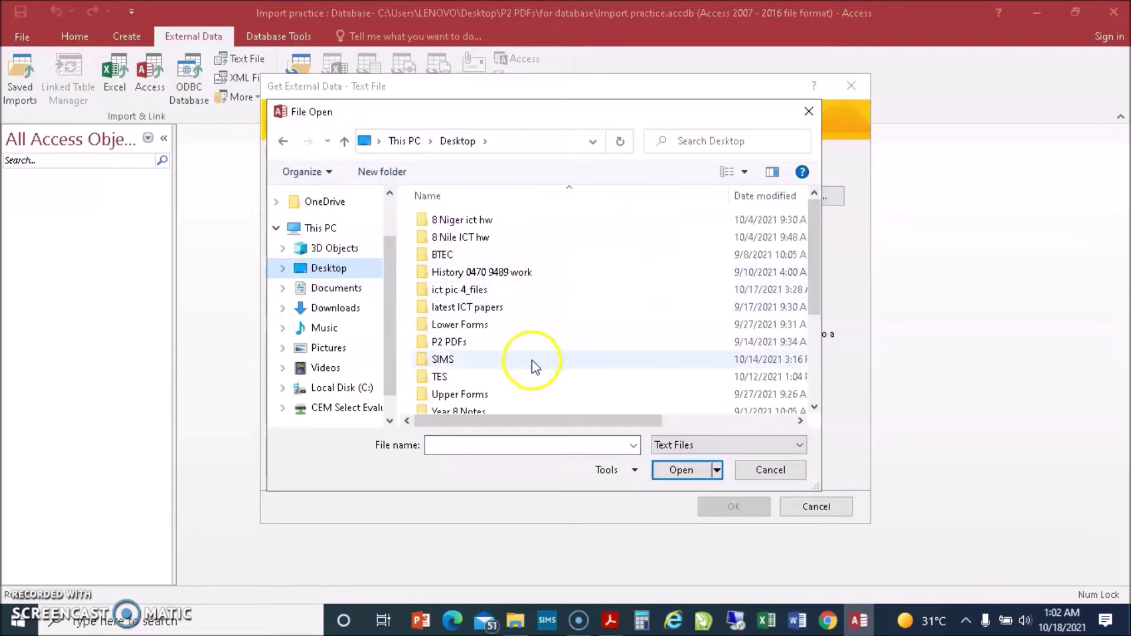
{"action": "double_click", "coordinate": [445, 341]}
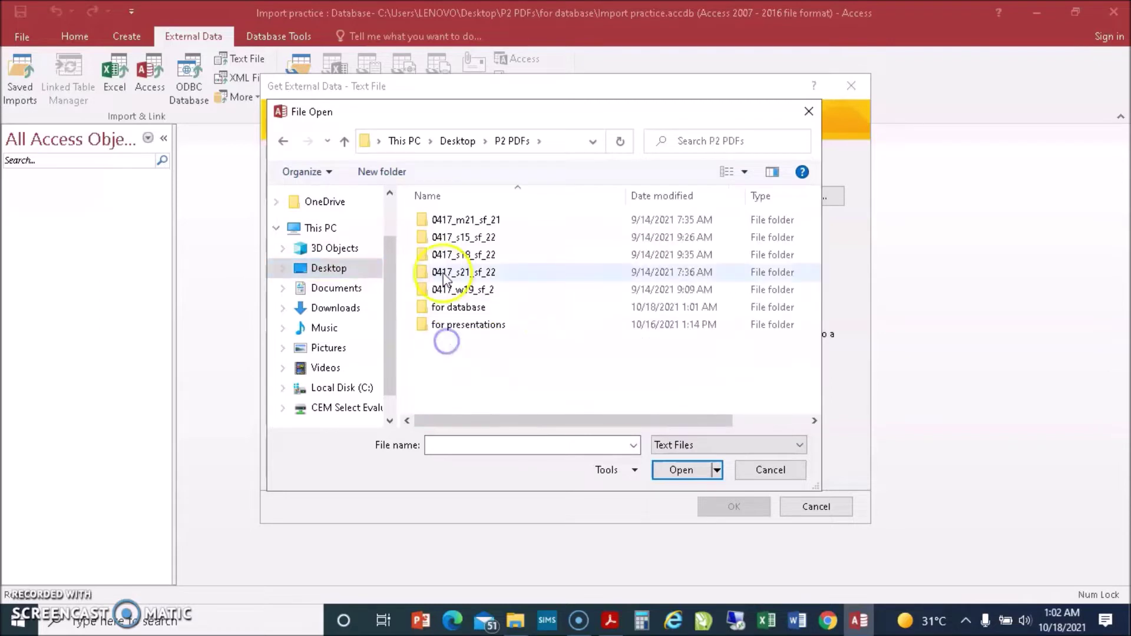
{"action": "double_click", "coordinate": [443, 307]}
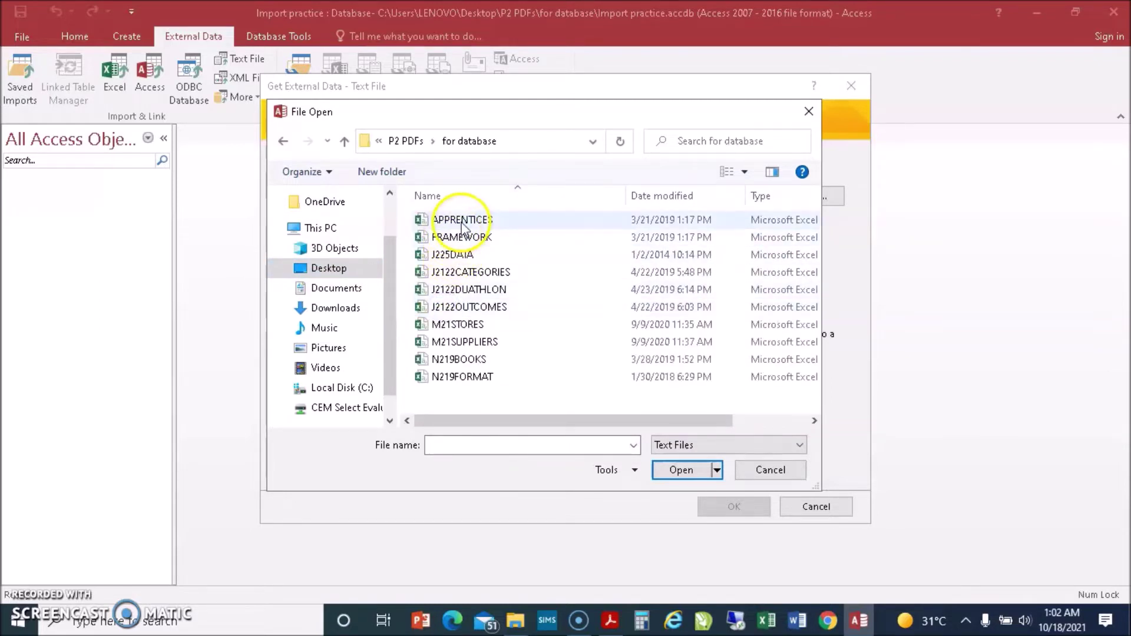
{"action": "left_click", "coordinate": [458, 223]}
{"action": "left_click", "coordinate": [463, 238]}
{"action": "left_click", "coordinate": [461, 221]}
{"action": "left_click", "coordinate": [433, 218]}
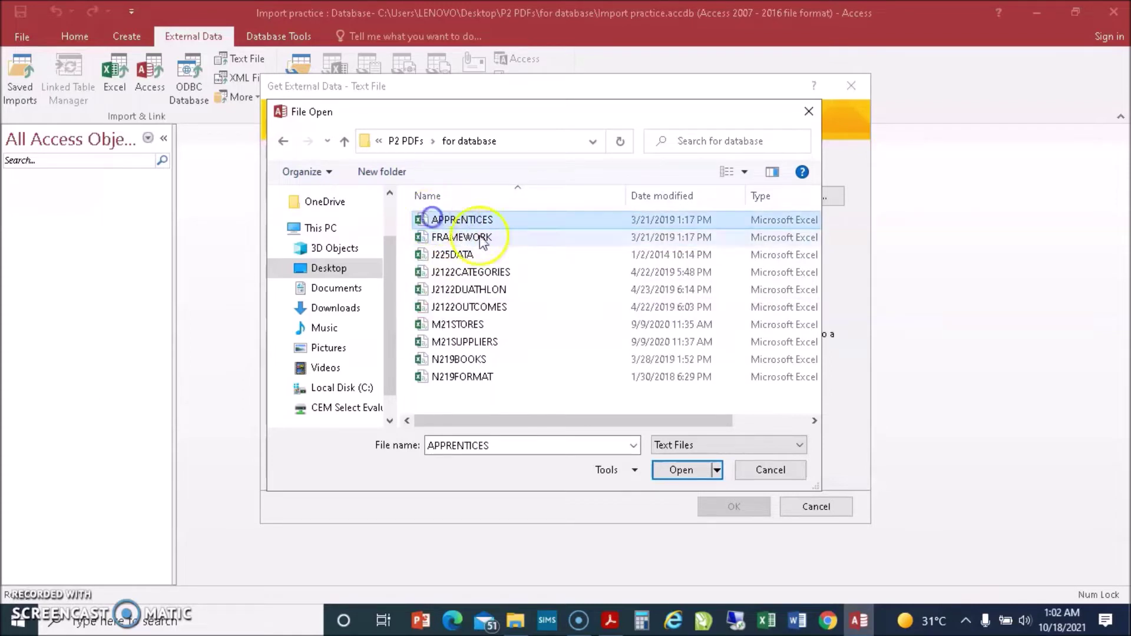
{"action": "left_click", "coordinate": [674, 470]}
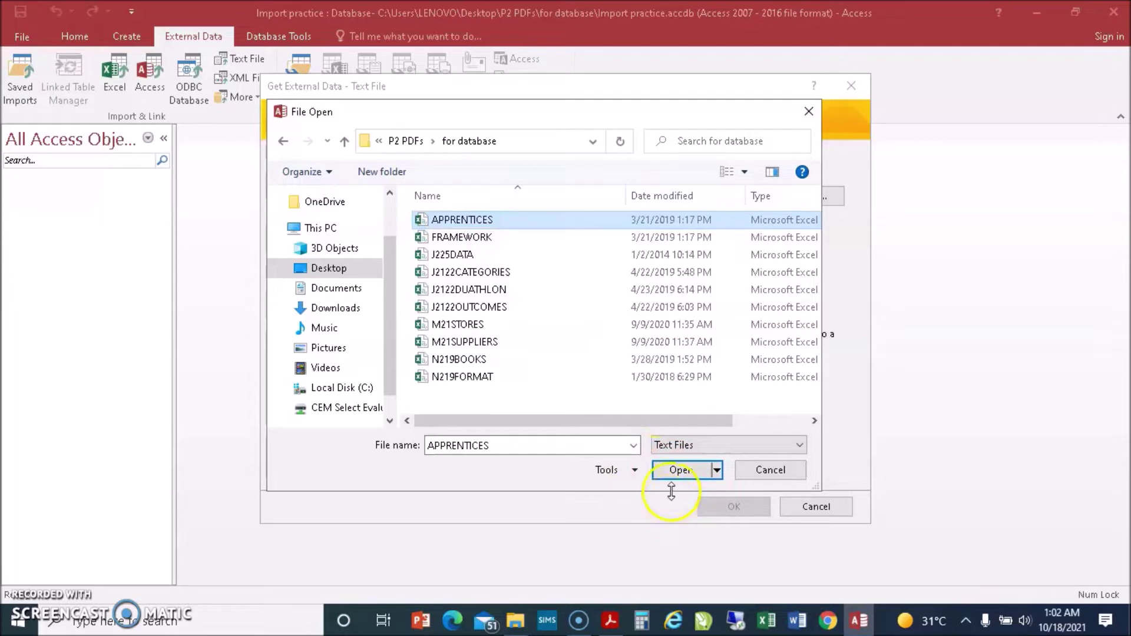
{"action": "left_click", "coordinate": [678, 470]}
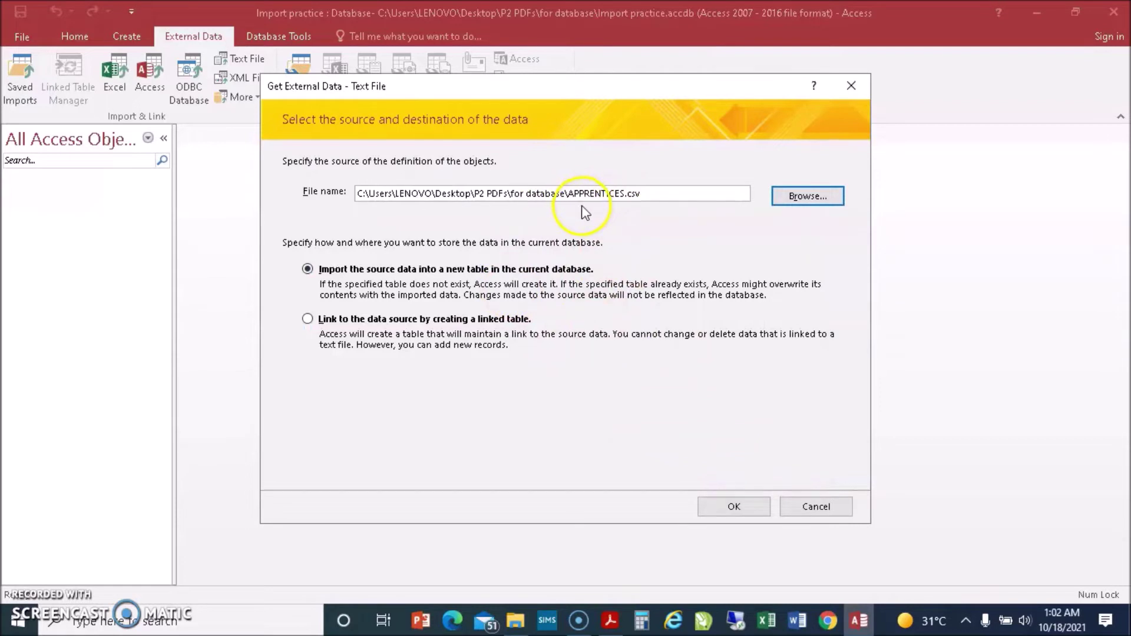
Step: Import the source into a new table, allow the wizard to open, and specify comma-delimited data whose first row contains field names
{"action": "left_click", "coordinate": [731, 510]}
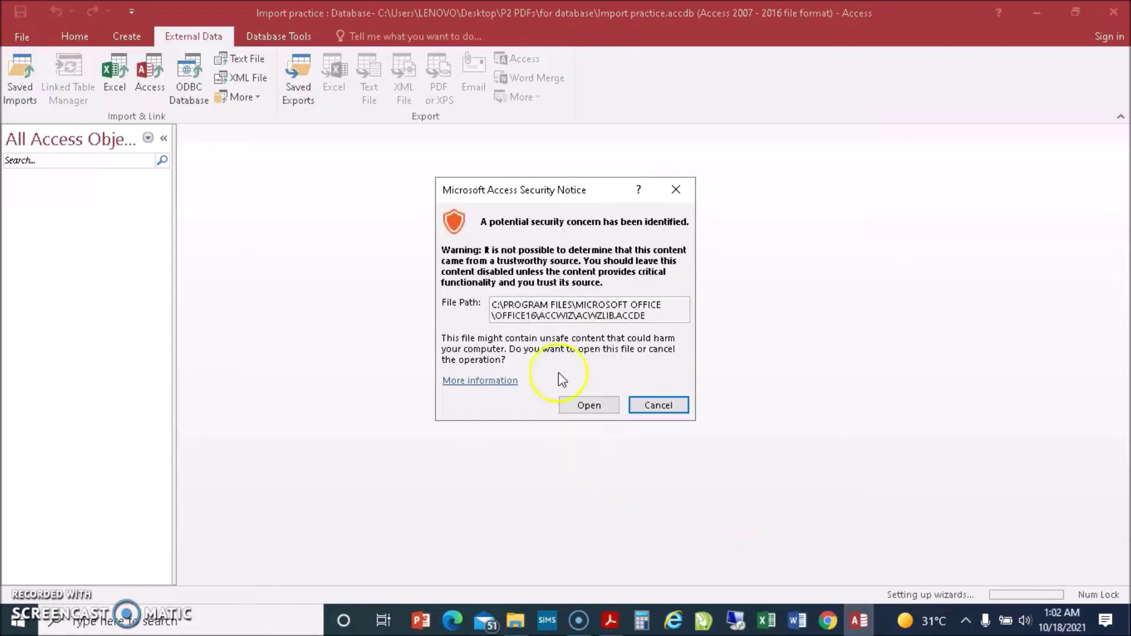
{"action": "left_click", "coordinate": [589, 405]}
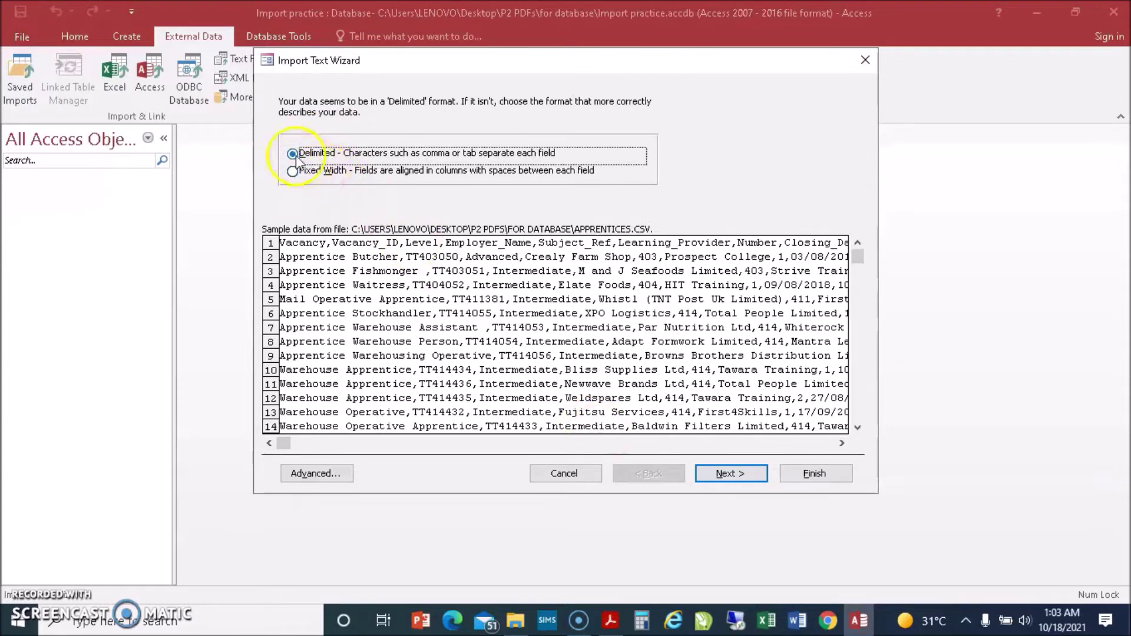
{"action": "left_click", "coordinate": [730, 474]}
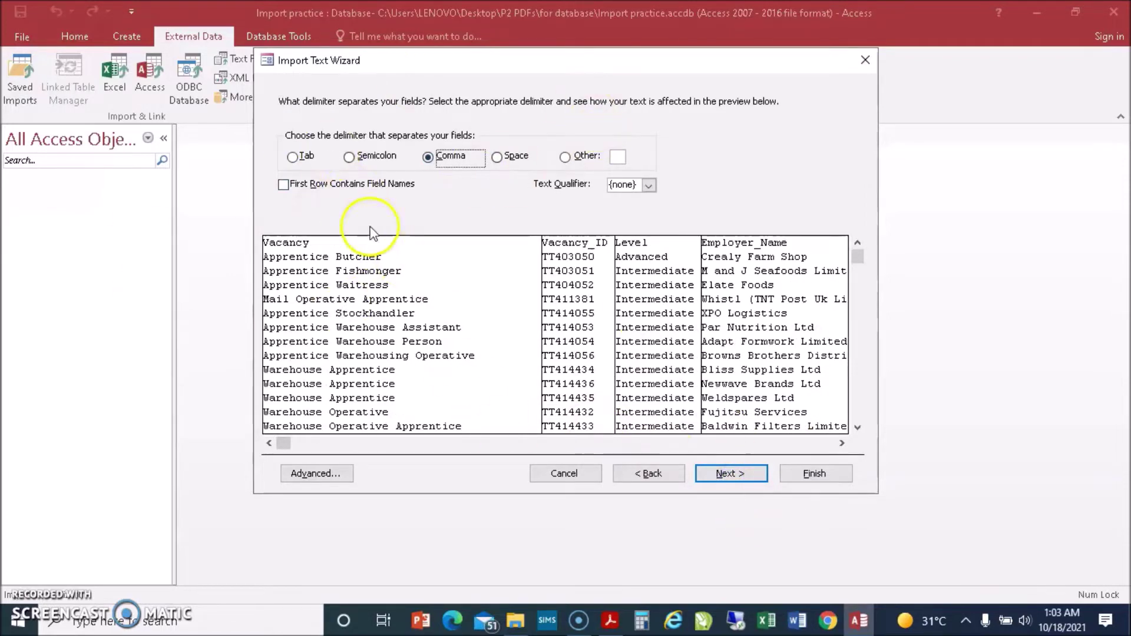
{"action": "left_click", "coordinate": [283, 185]}
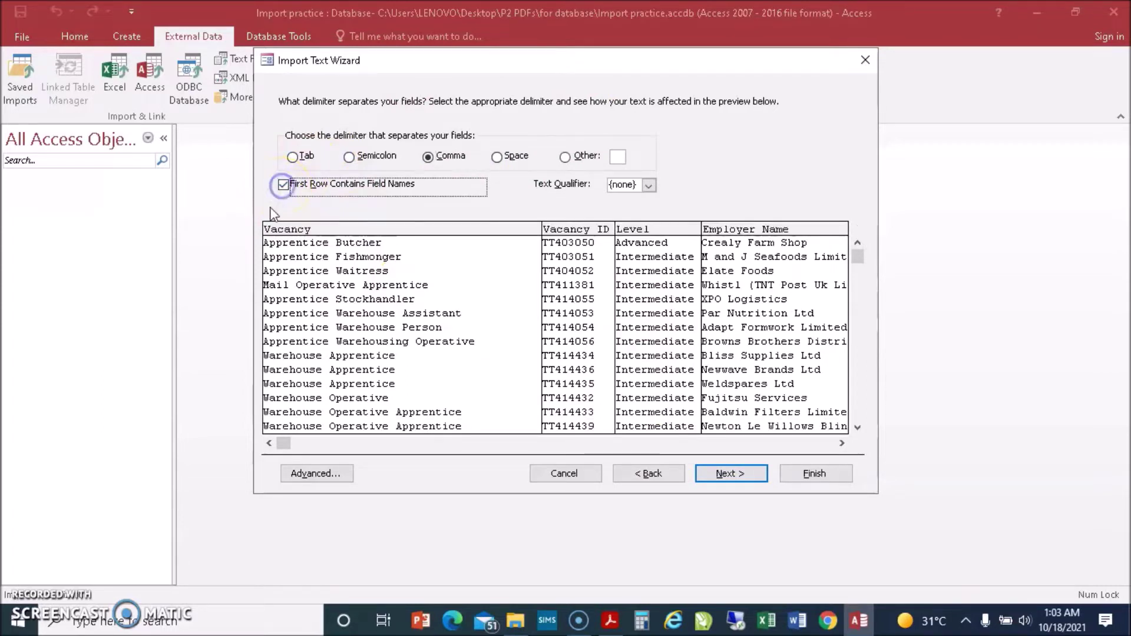
{"action": "left_click", "coordinate": [289, 202]}
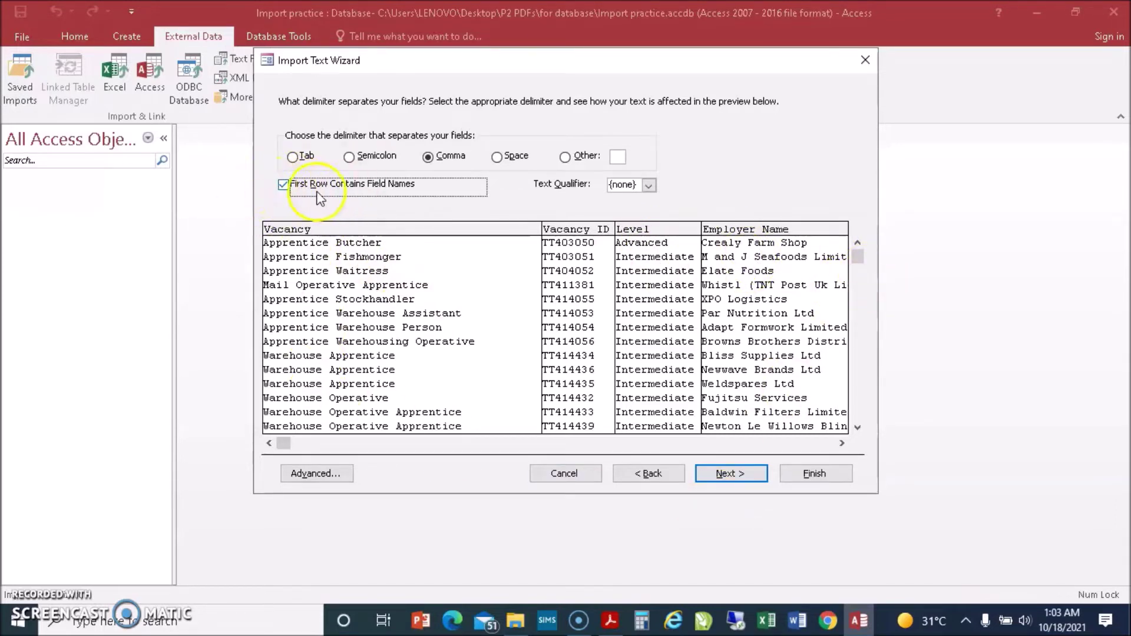
{"action": "left_click", "coordinate": [730, 474]}
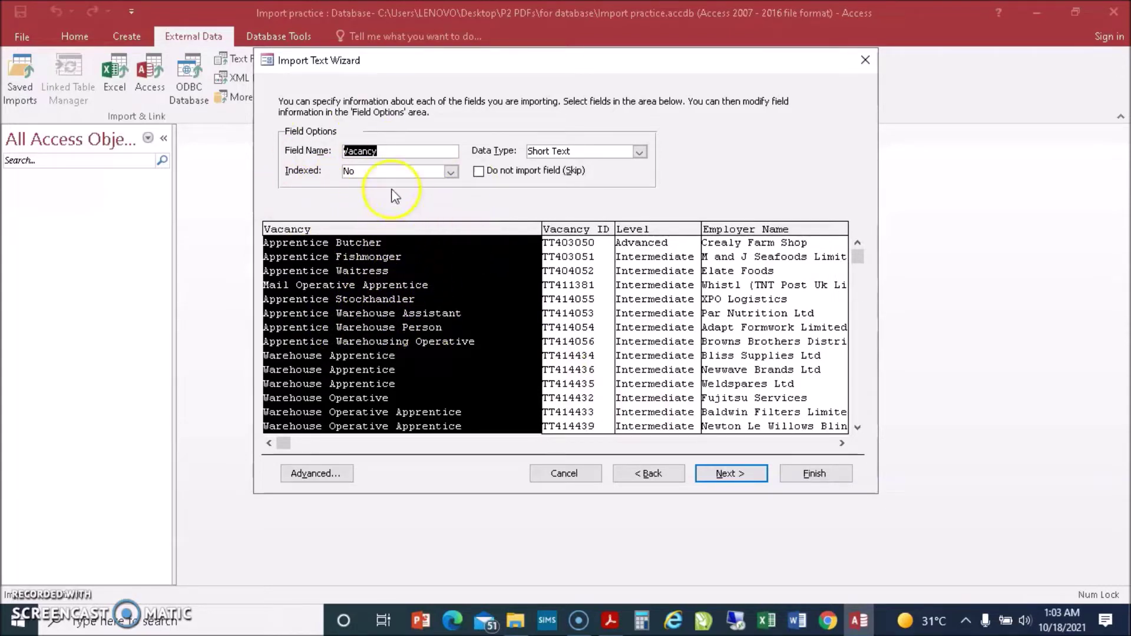
Step: Check the import data types of the Vacancy, Vacancy_ID, Level and Employer_Name fields
{"action": "left_click", "coordinate": [405, 229]}
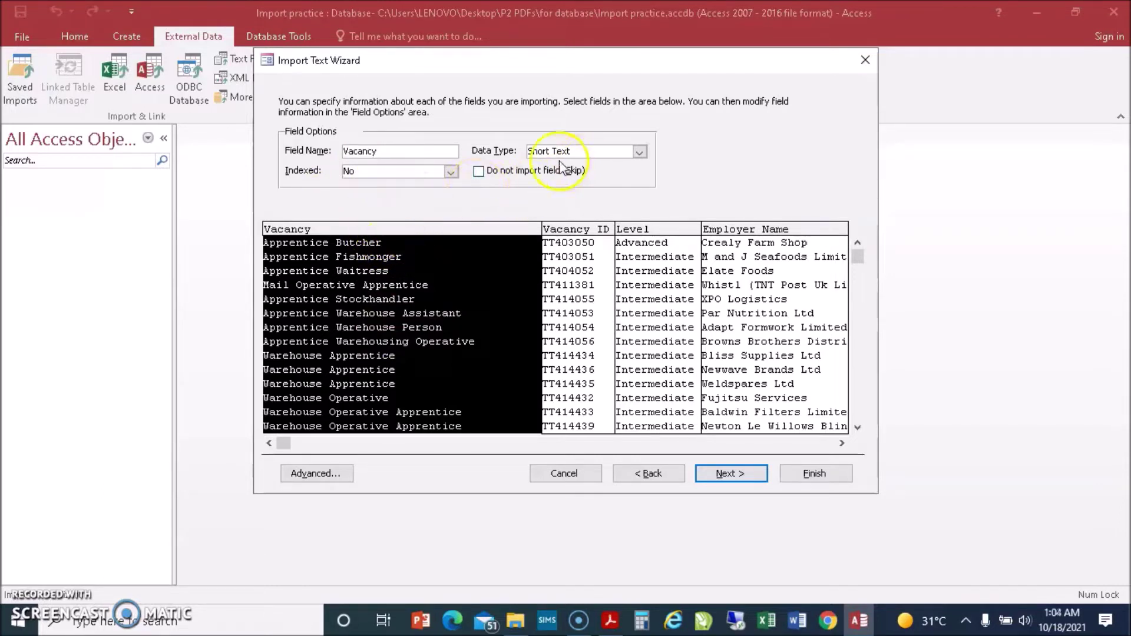
{"action": "left_click", "coordinate": [581, 233]}
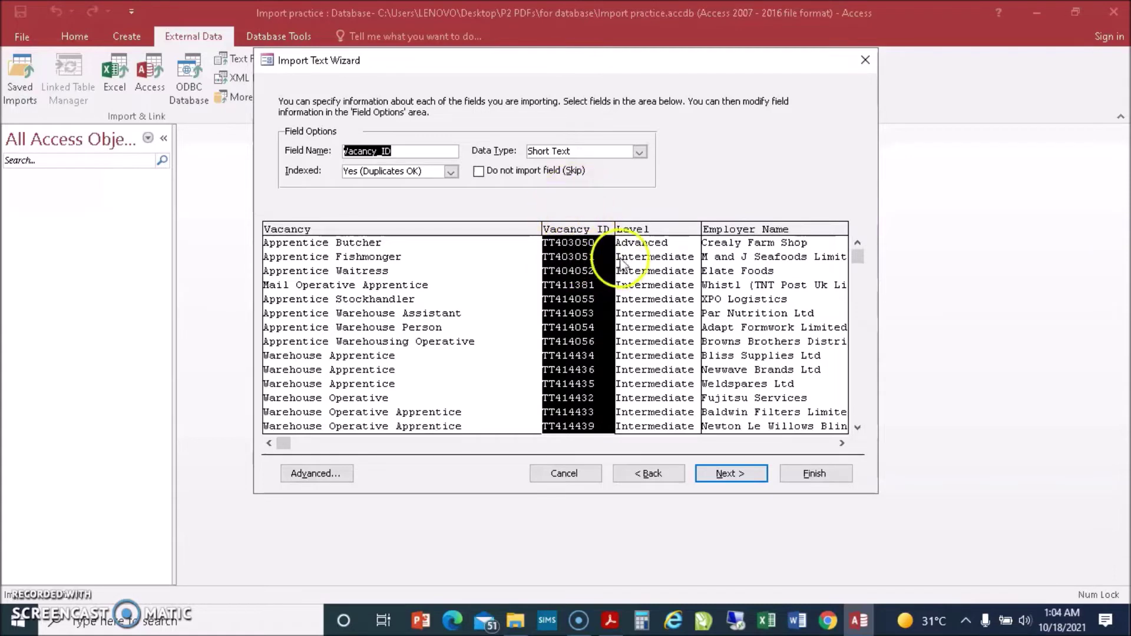
{"action": "left_click", "coordinate": [653, 232]}
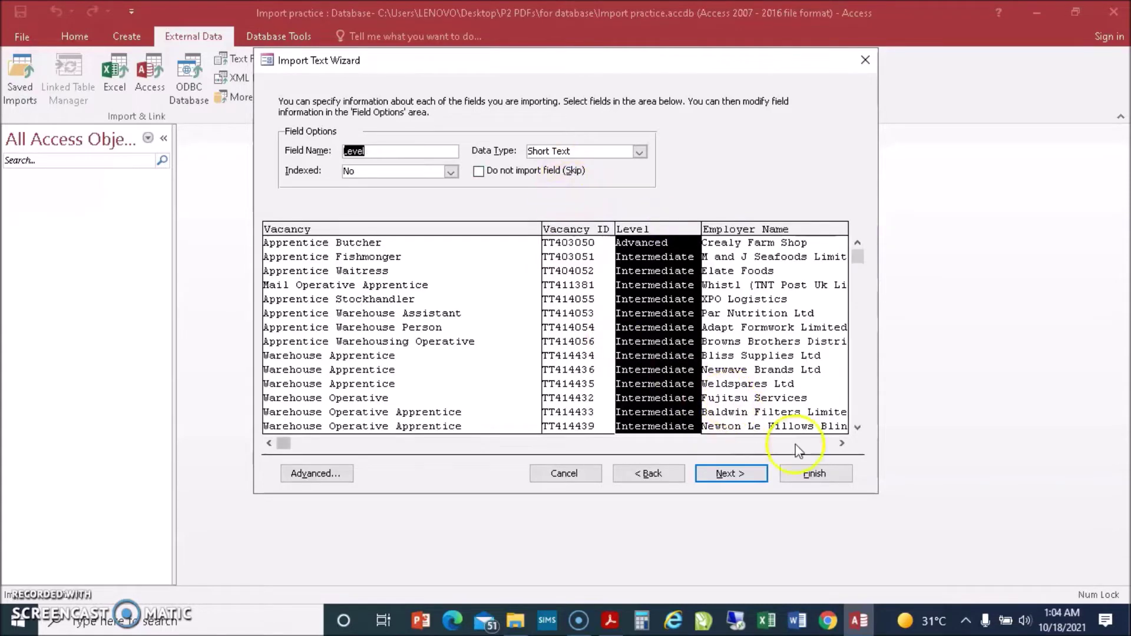
{"action": "left_click", "coordinate": [841, 442]}
{"action": "left_click", "coordinate": [841, 443]}
{"action": "left_click_drag", "start_coordinate": [842, 443], "coordinate": [843, 448]}
{"action": "left_click", "coordinate": [544, 229]}
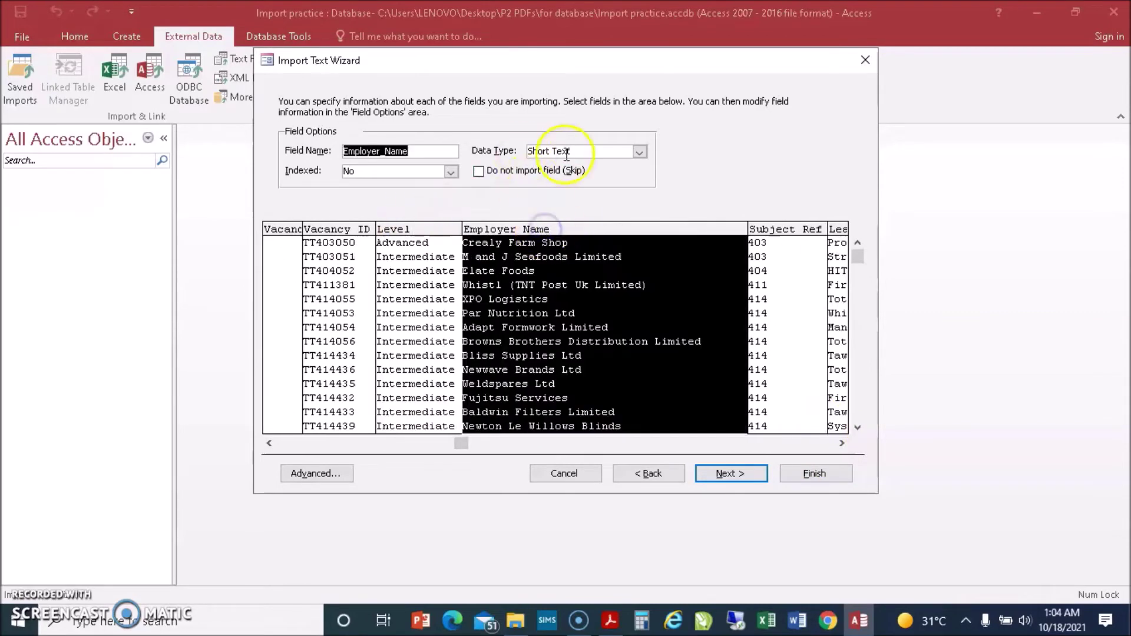
Step: Set the data type of the Subject_Ref field to Integer
{"action": "left_click", "coordinate": [768, 235]}
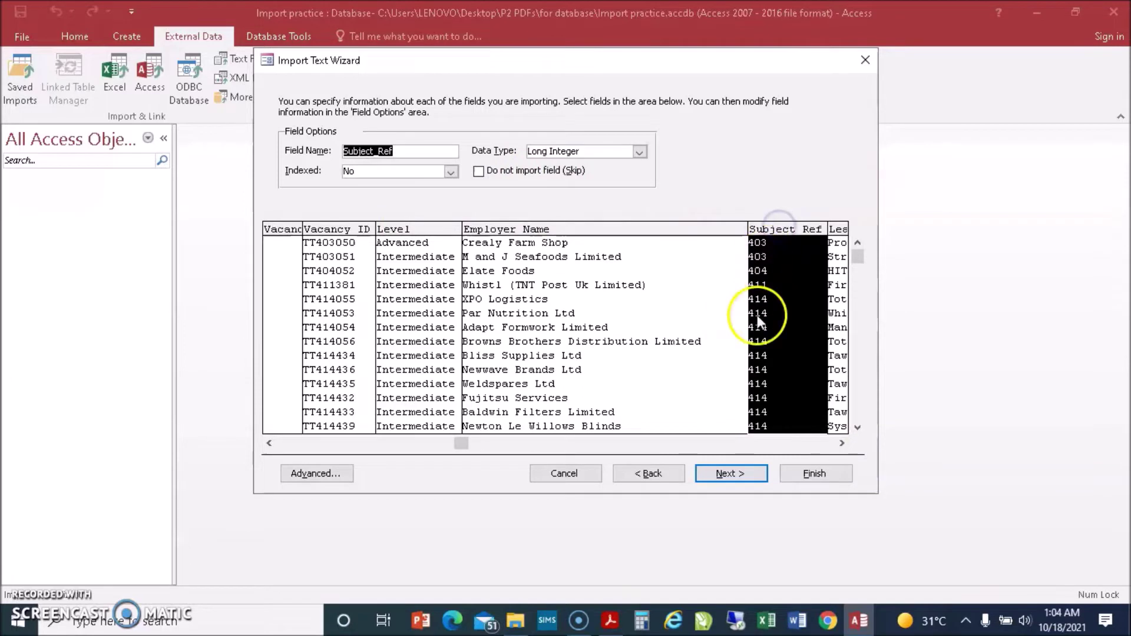
{"action": "left_click", "coordinate": [842, 443]}
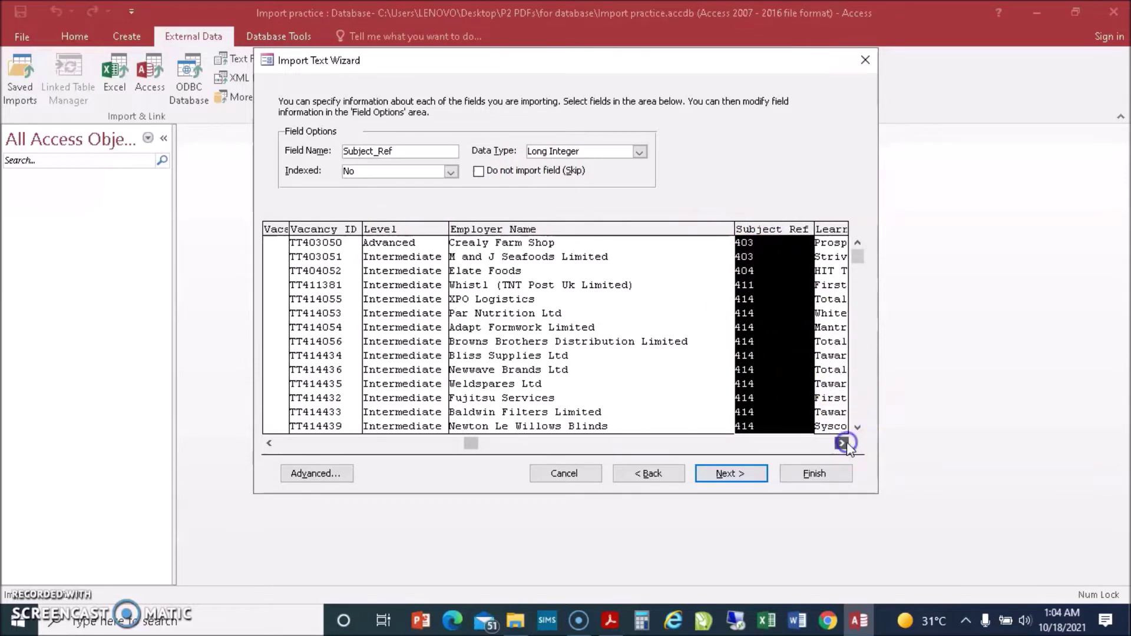
{"action": "left_click_drag", "start_coordinate": [843, 444], "coordinate": [845, 444]}
{"action": "left_click", "coordinate": [639, 151]}
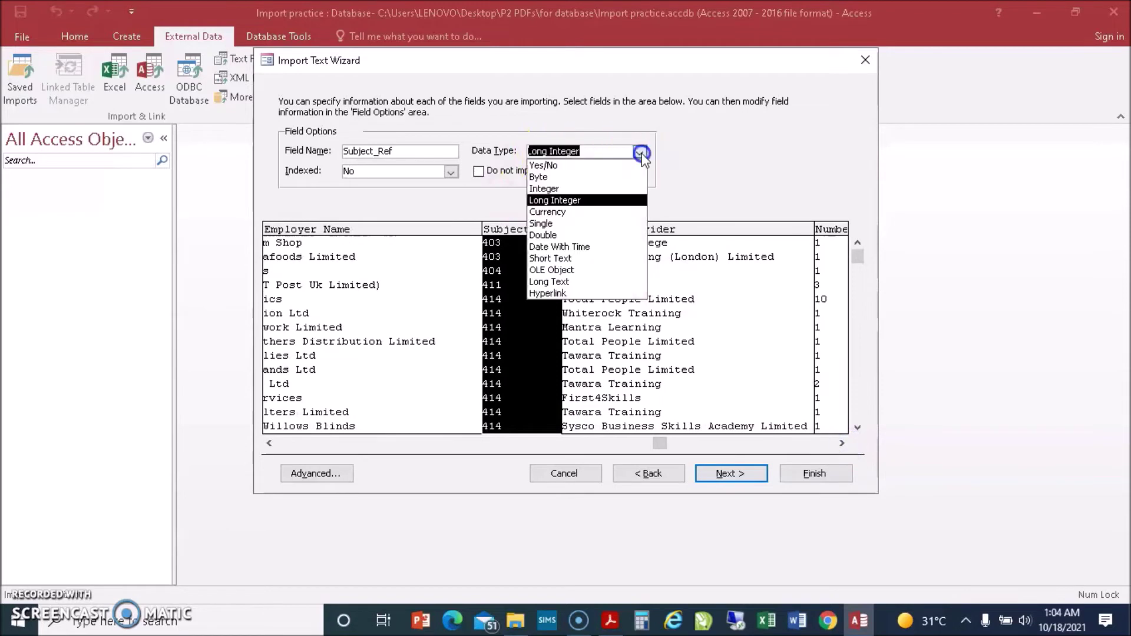
{"action": "left_click", "coordinate": [595, 188]}
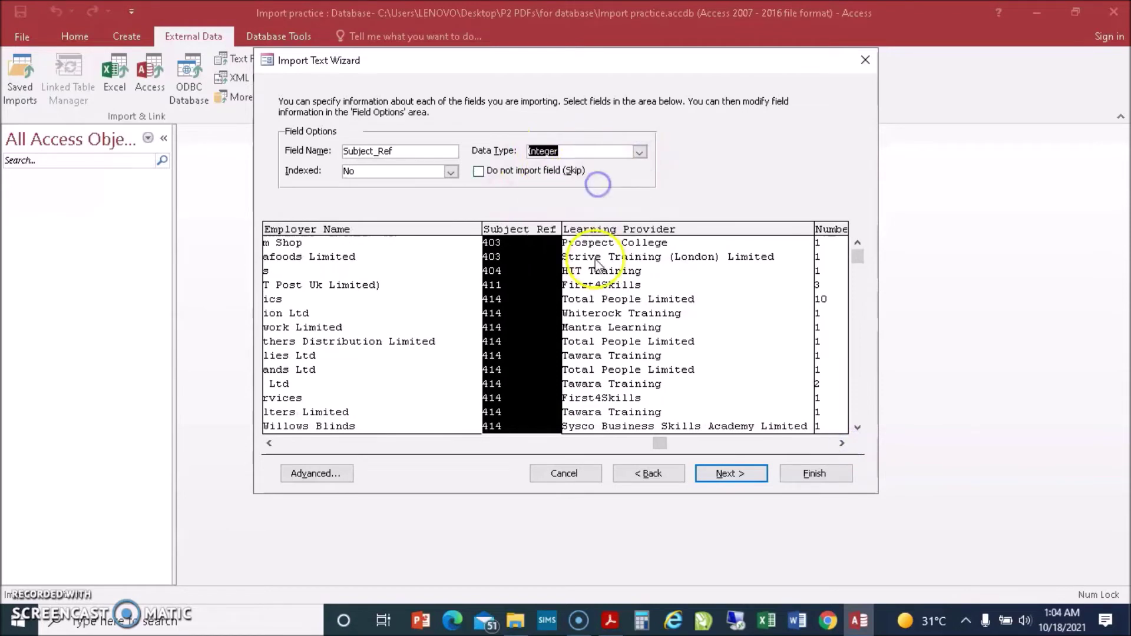
Step: Check the Learning_Provider field's data type and set the Number field's data type to Integer
{"action": "left_click", "coordinate": [654, 229]}
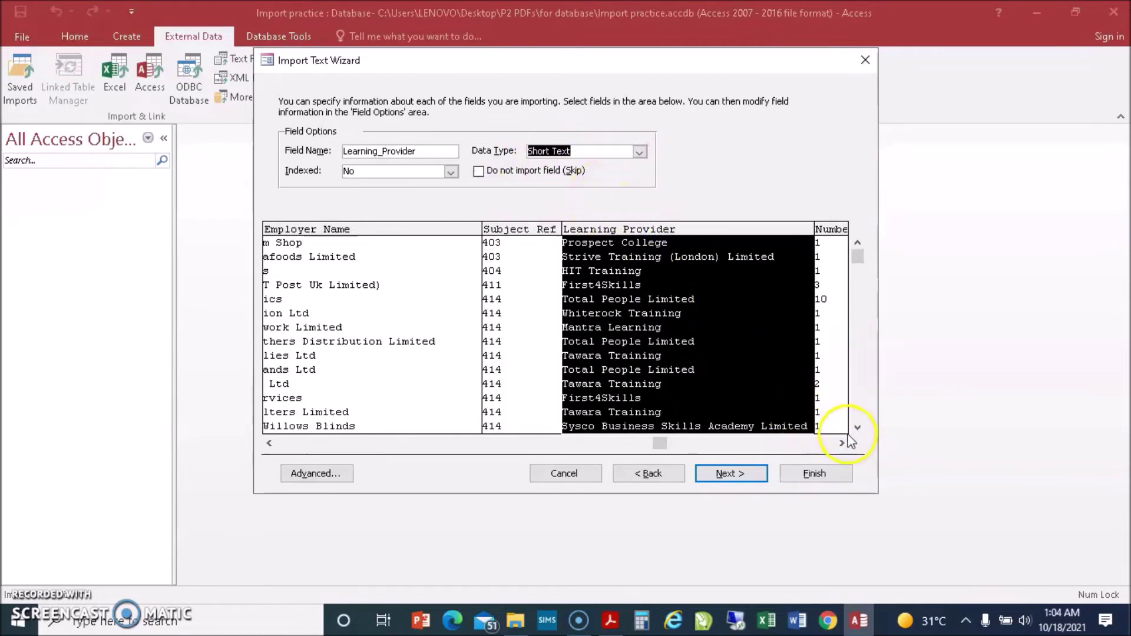
{"action": "left_click_drag", "start_coordinate": [841, 443], "coordinate": [839, 446]}
{"action": "left_click", "coordinate": [618, 230]}
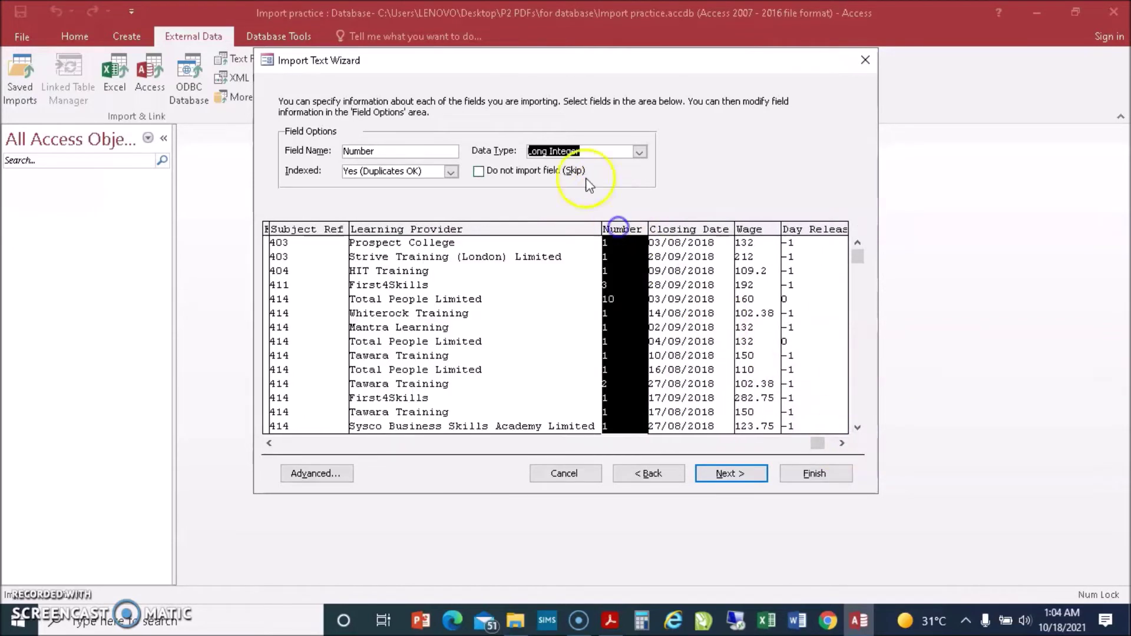
{"action": "left_click", "coordinate": [640, 156]}
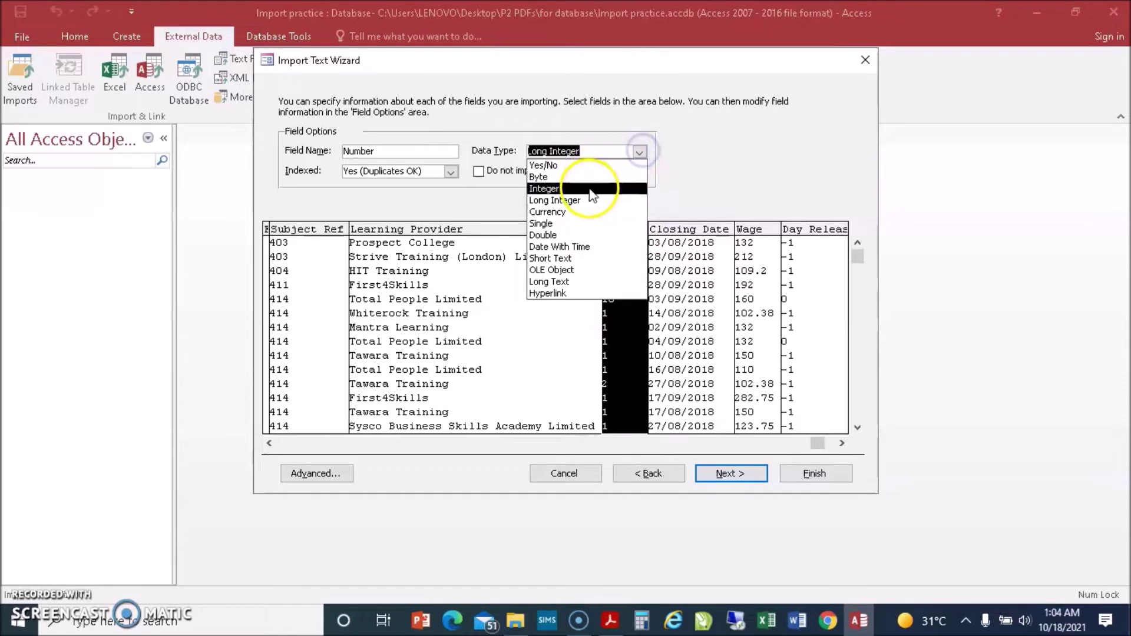
{"action": "left_click", "coordinate": [589, 184]}
Step: Check the Closing_Date field's data type and set the Wage field's data type to Currency
{"action": "left_click", "coordinate": [701, 231]}
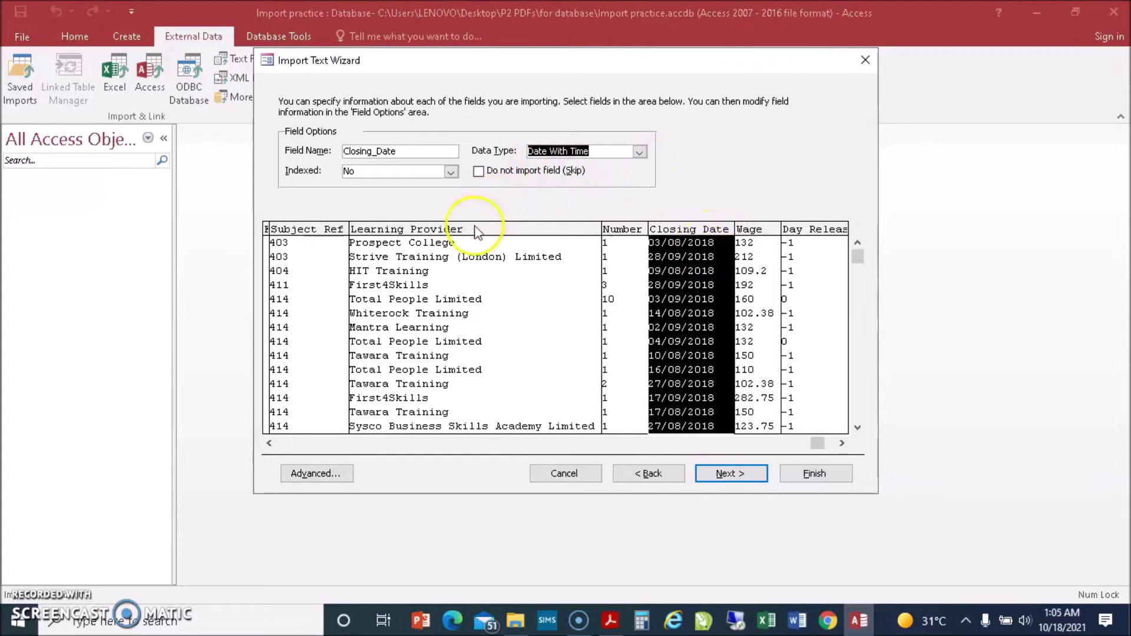
{"action": "left_click", "coordinate": [756, 232]}
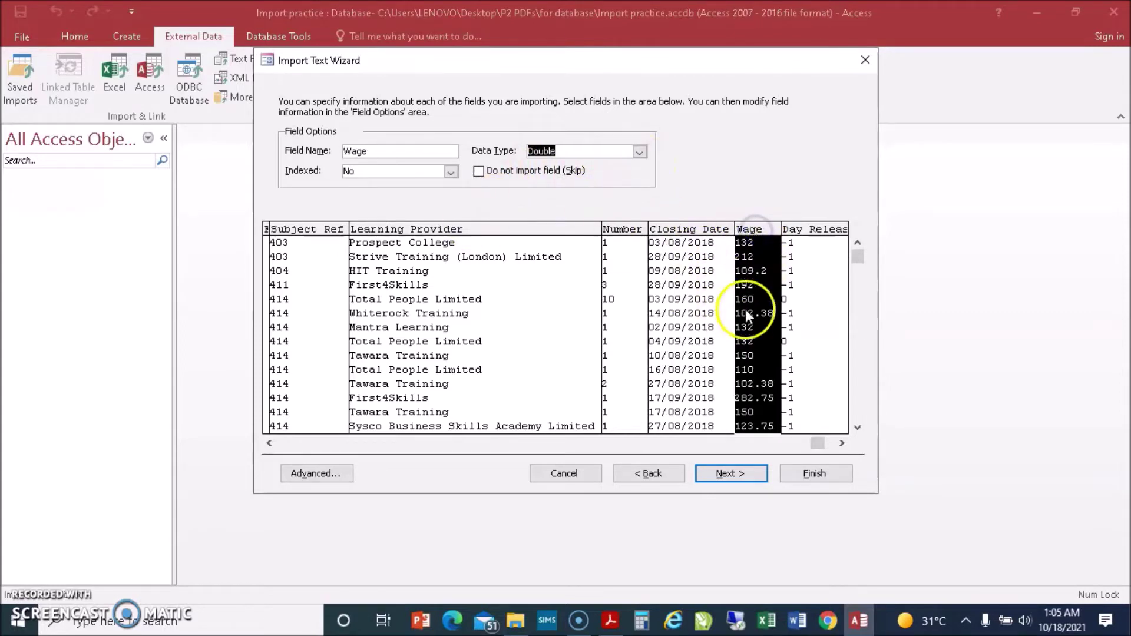
{"action": "left_click", "coordinate": [639, 152]}
{"action": "left_click", "coordinate": [583, 202]}
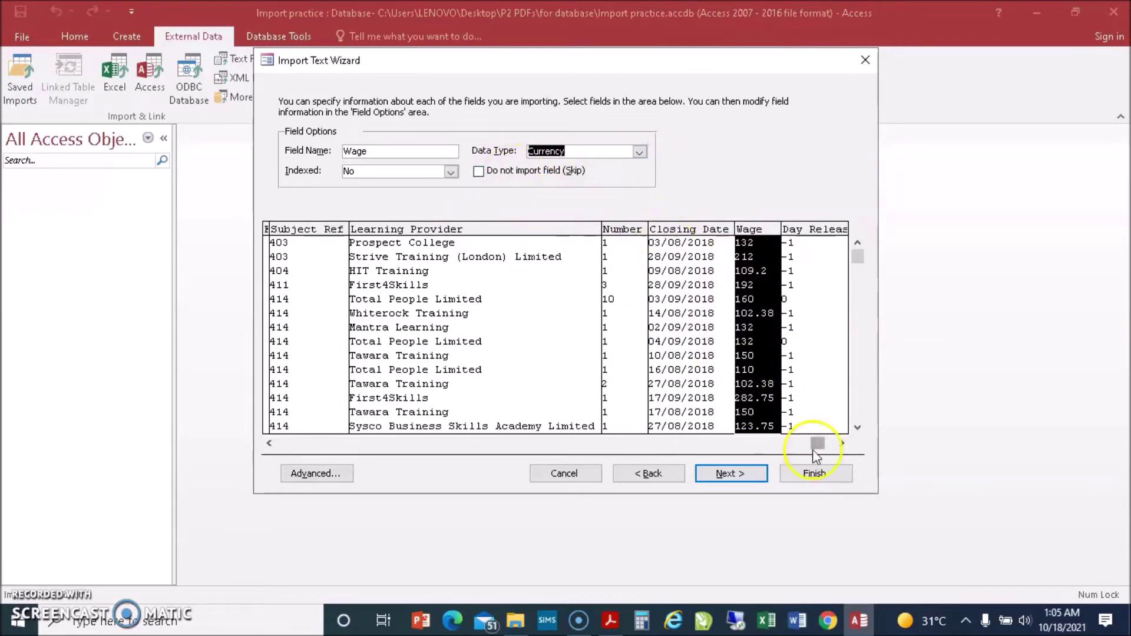
Step: Set the data type of the Day_Release field to Yes/No
{"action": "left_click", "coordinate": [842, 441]}
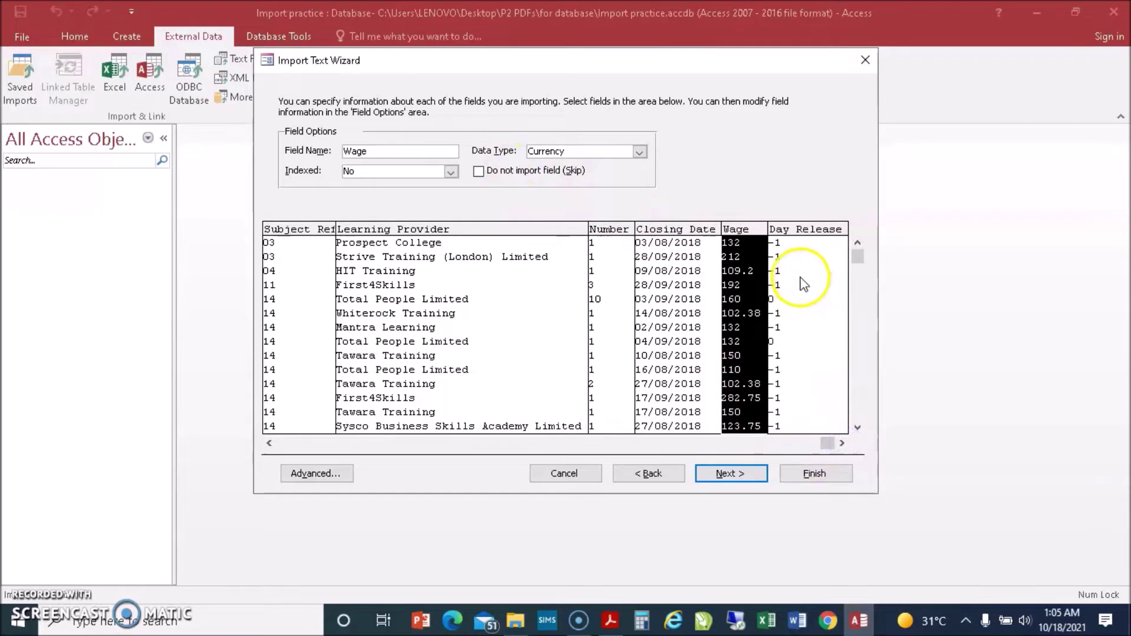
{"action": "left_click", "coordinate": [798, 245]}
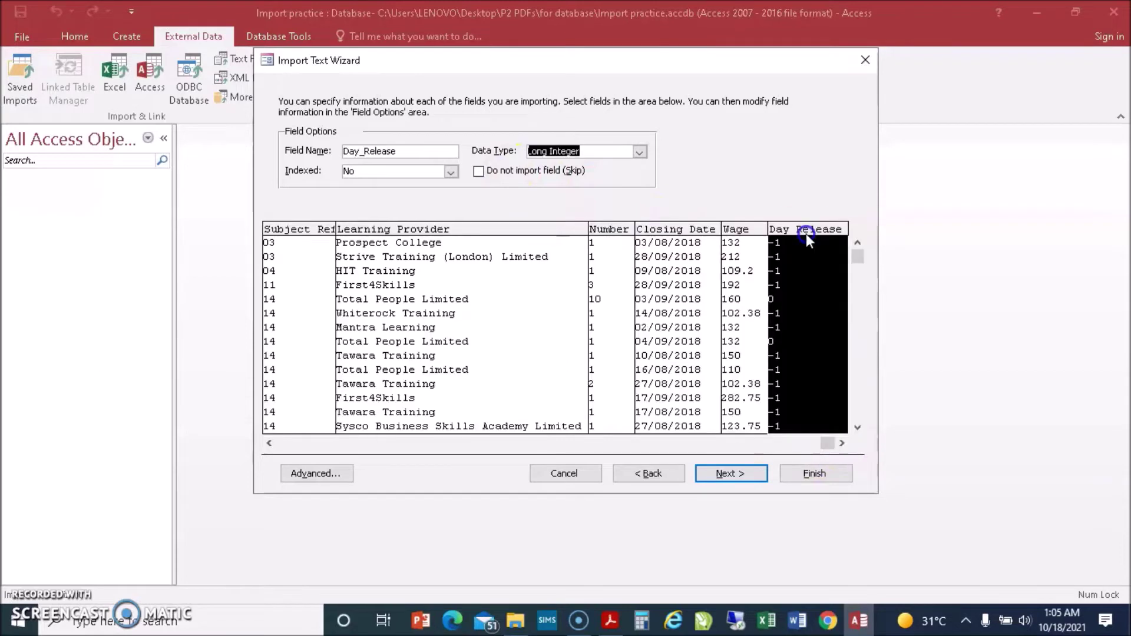
{"action": "left_click", "coordinate": [640, 152]}
{"action": "left_click", "coordinate": [636, 165]}
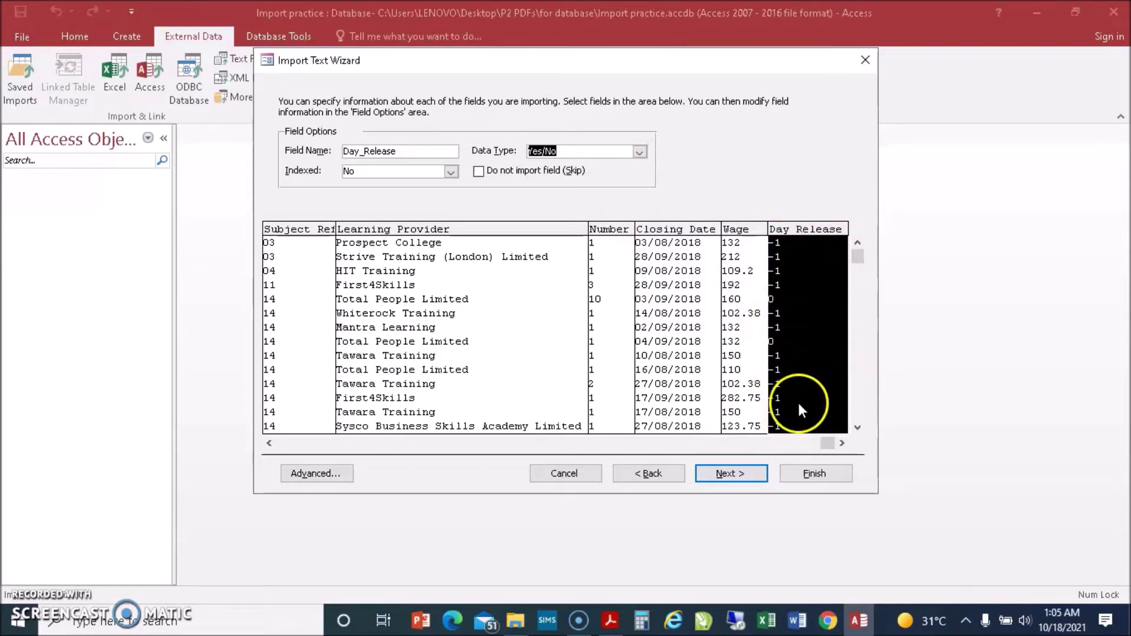
{"action": "left_click", "coordinate": [841, 443]}
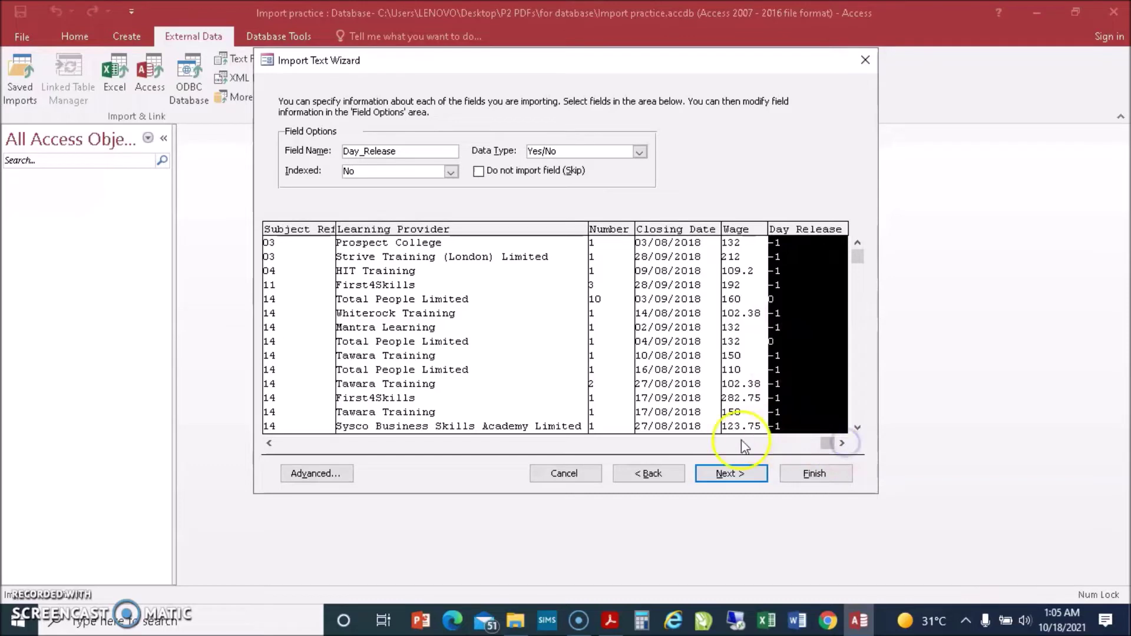
Step: Proceed to the primary key settings and choose Vacancy_ID as the table's own primary key
{"action": "left_click", "coordinate": [725, 476]}
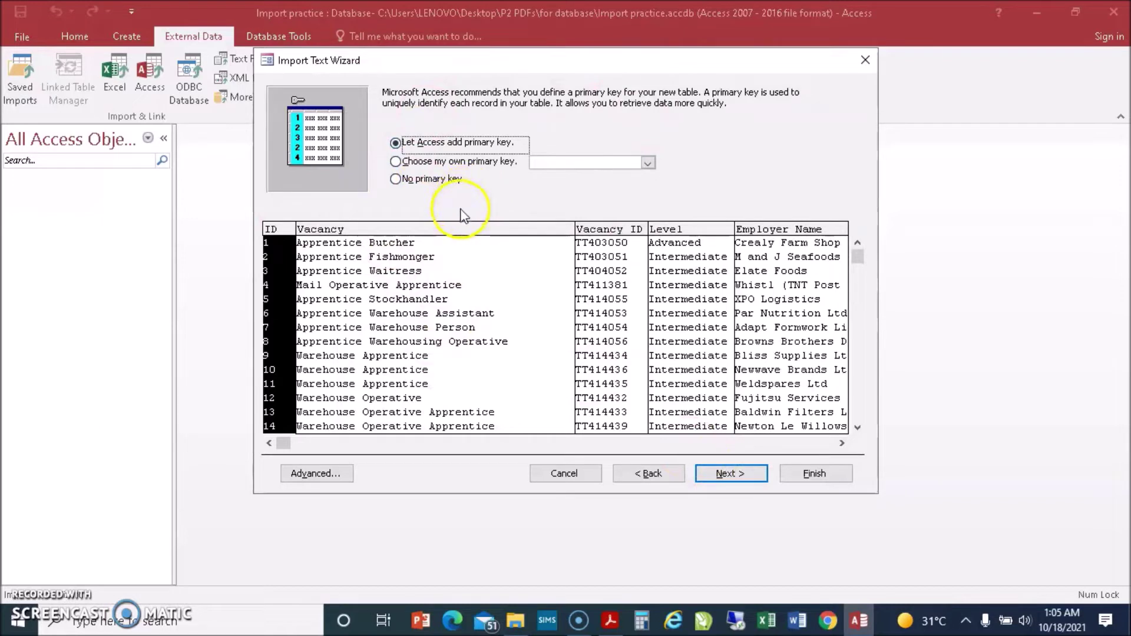
{"action": "left_click", "coordinate": [396, 163]}
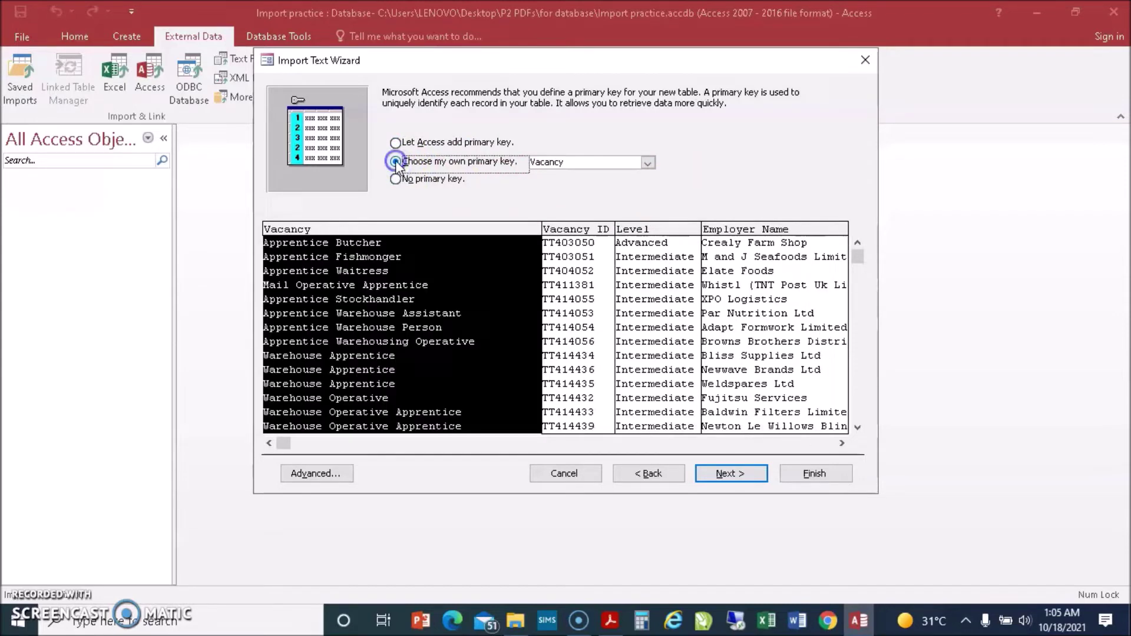
{"action": "left_click", "coordinate": [587, 230]}
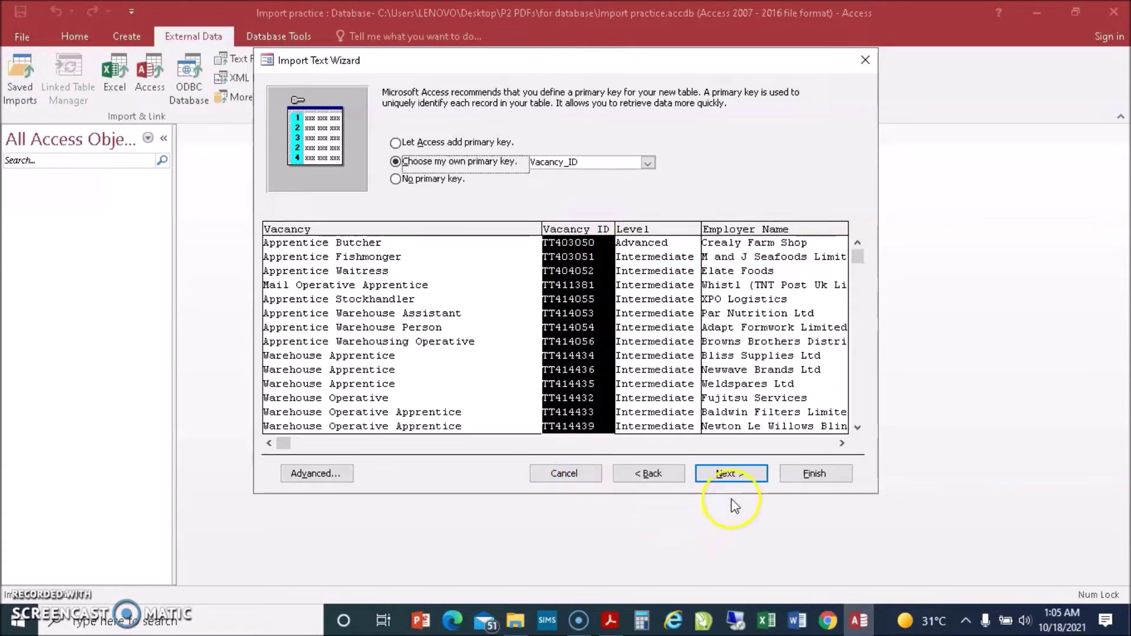
Step: Name the destination table "APPRENTICES Table" and finish the import without saving the import steps
{"action": "left_click", "coordinate": [733, 474]}
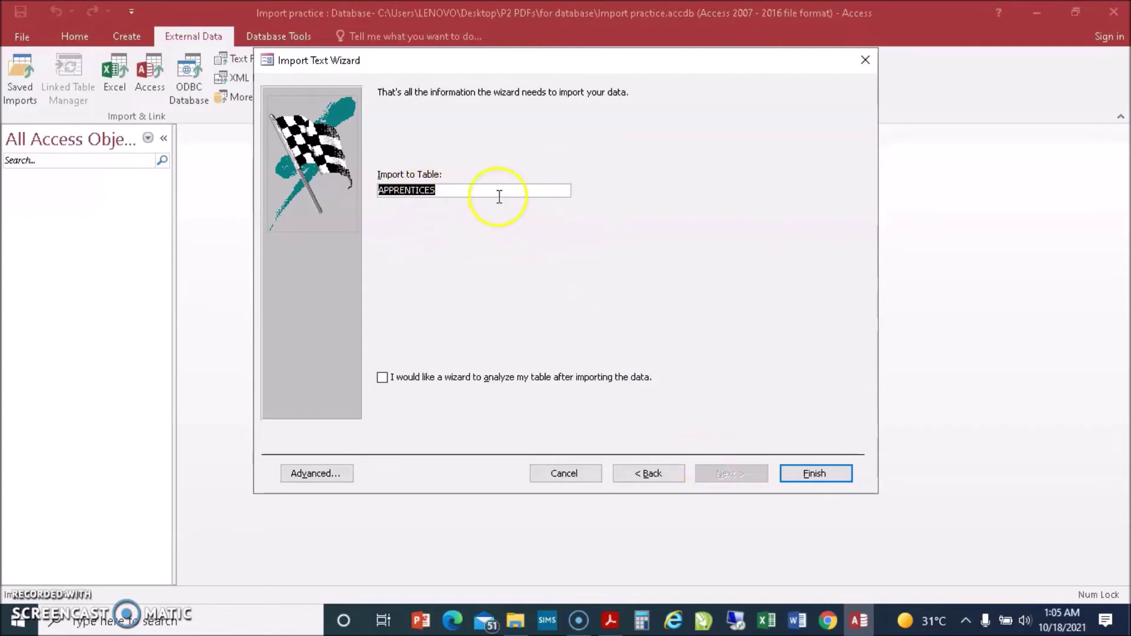
{"action": "left_click", "coordinate": [459, 193]}
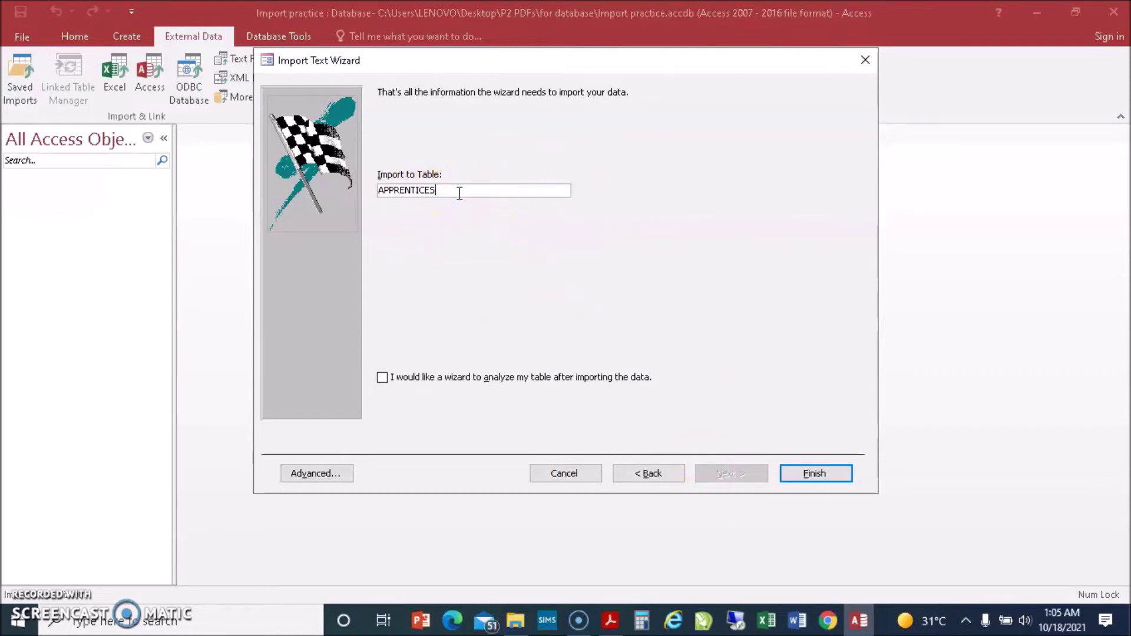
{"action": "type", "text": "Table"}
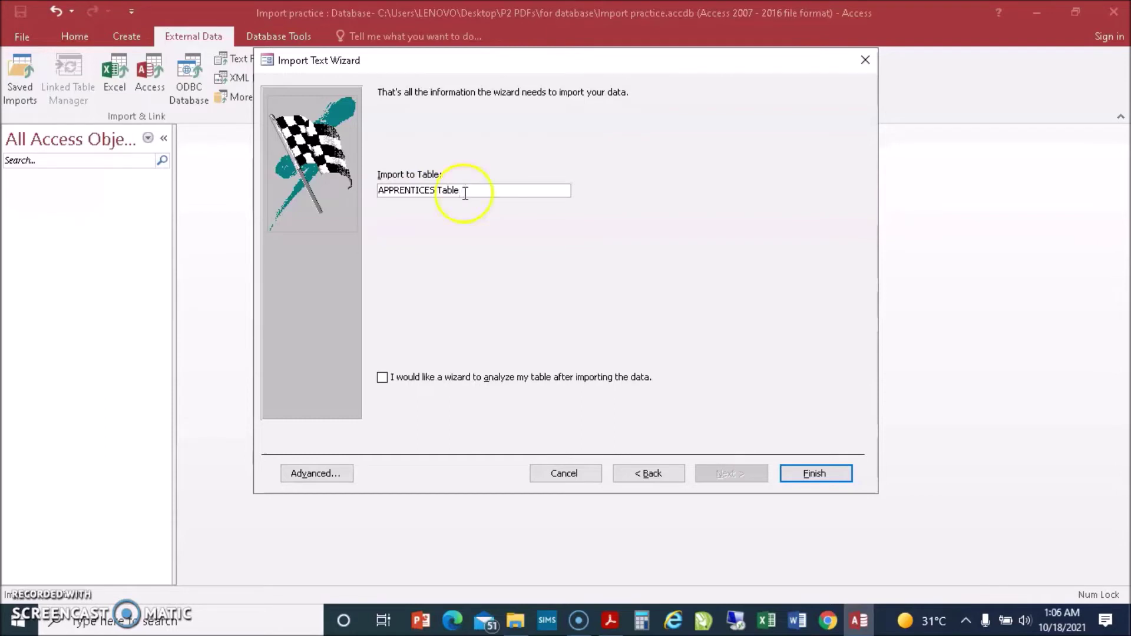
{"action": "left_click", "coordinate": [817, 475]}
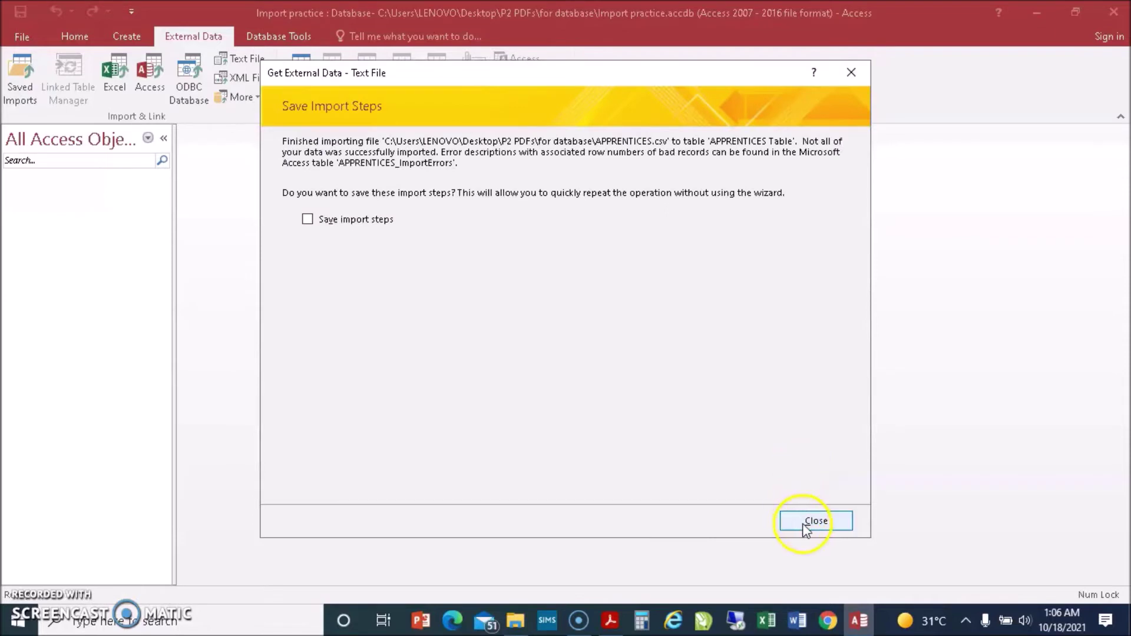
{"action": "left_click", "coordinate": [816, 522]}
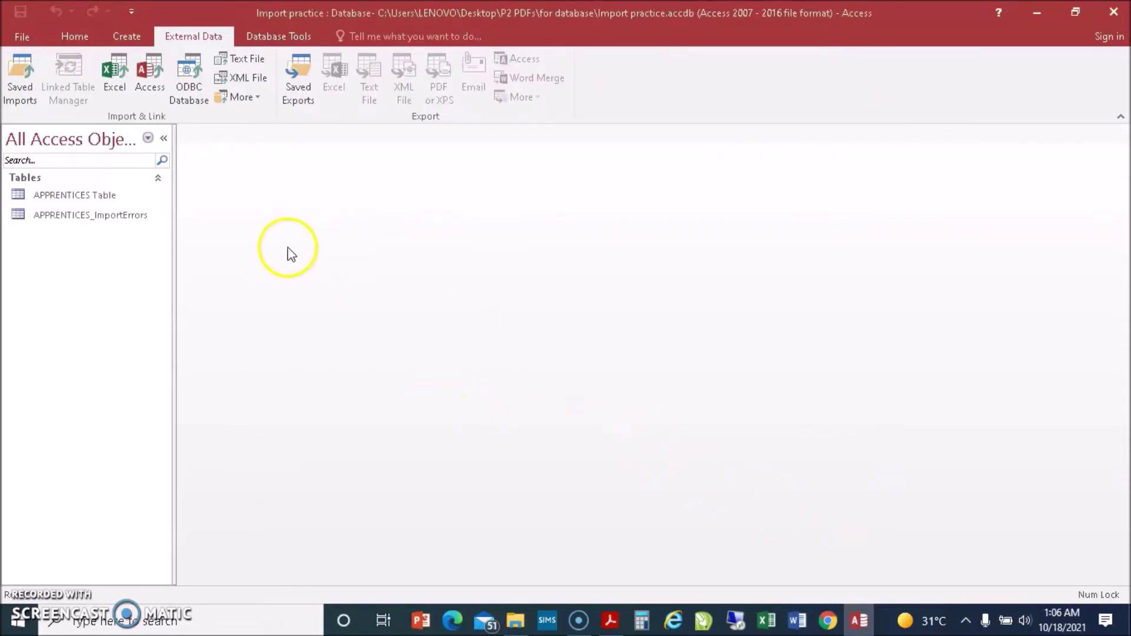
Step: Open the APPRENTICES_ImportErrors table, examine which field the import errors concern, and close it
{"action": "left_click", "coordinate": [97, 217]}
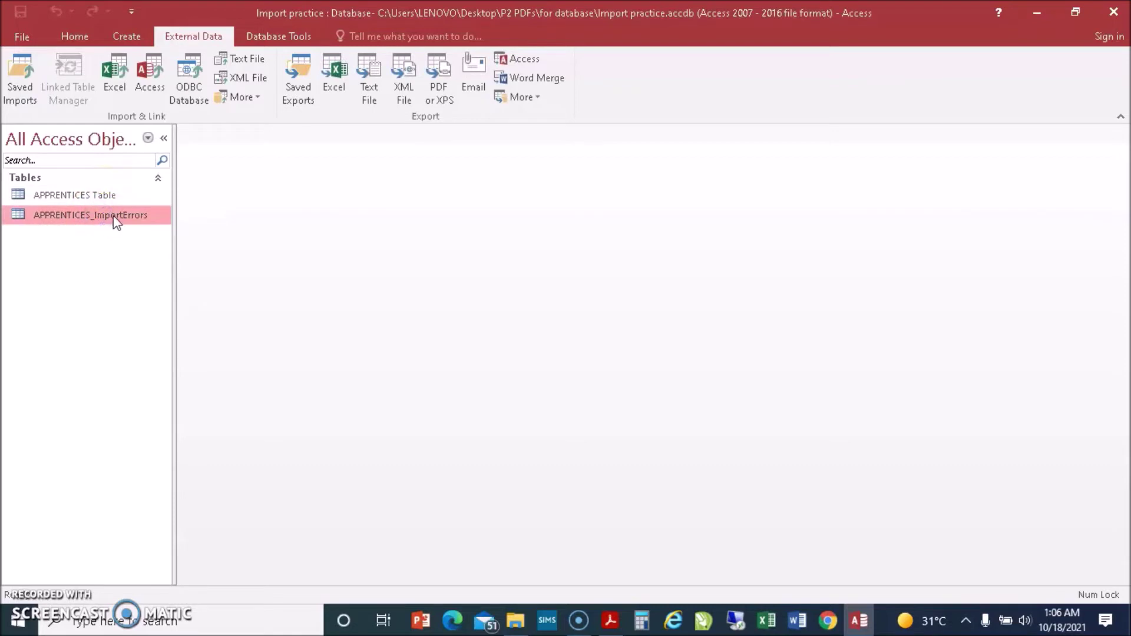
{"action": "double_click", "coordinate": [113, 214]}
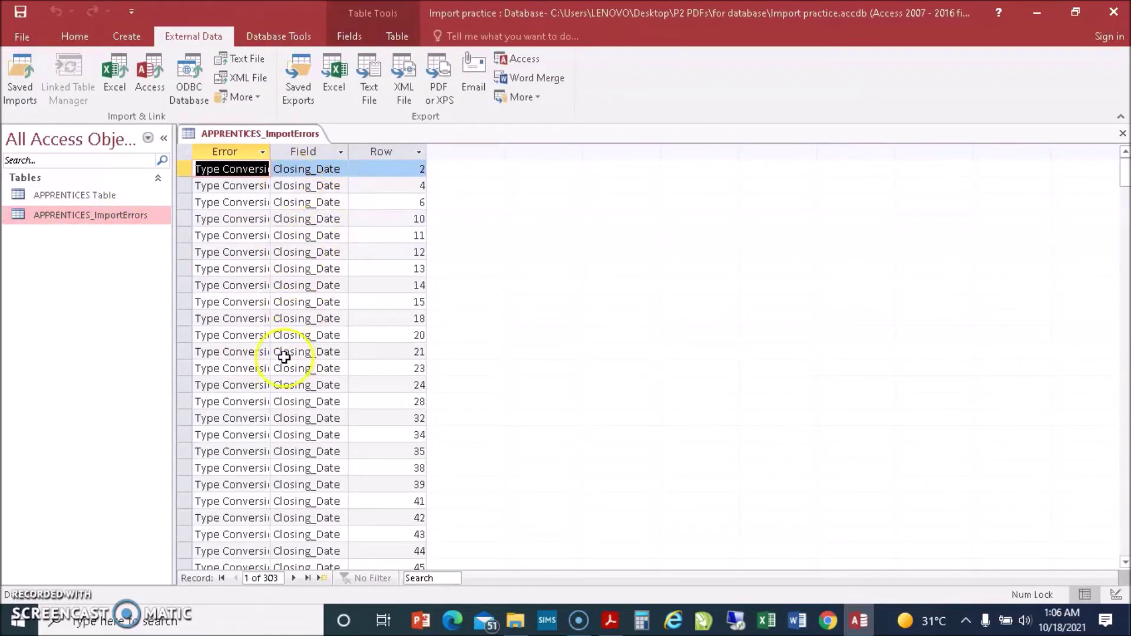
{"action": "left_click", "coordinate": [281, 398]}
{"action": "left_click", "coordinate": [304, 252]}
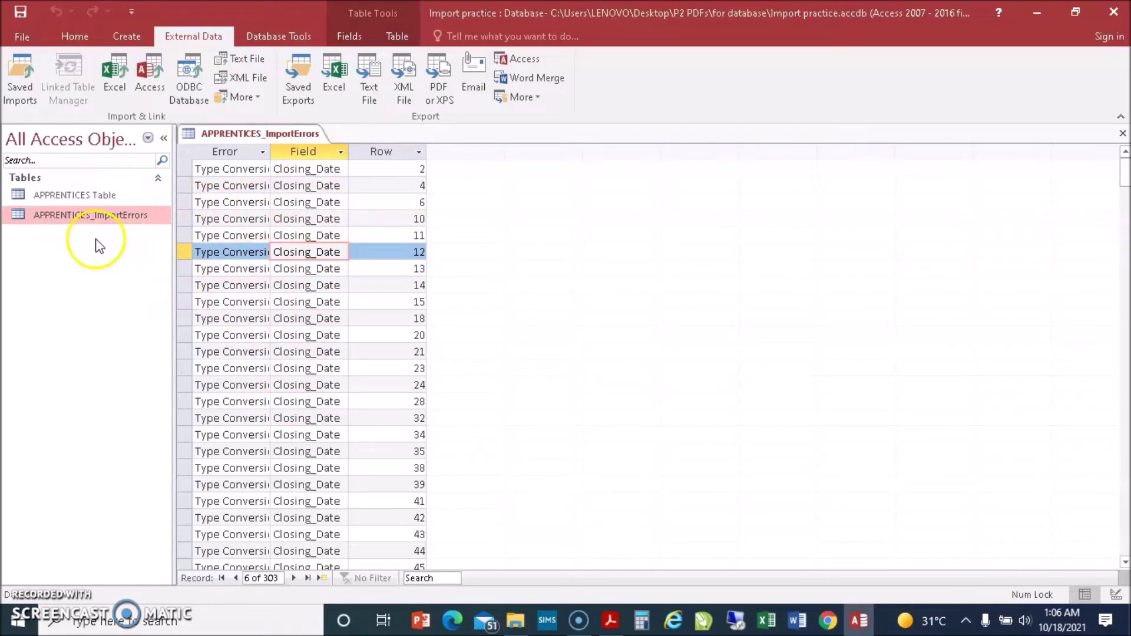
{"action": "left_click", "coordinate": [87, 217]}
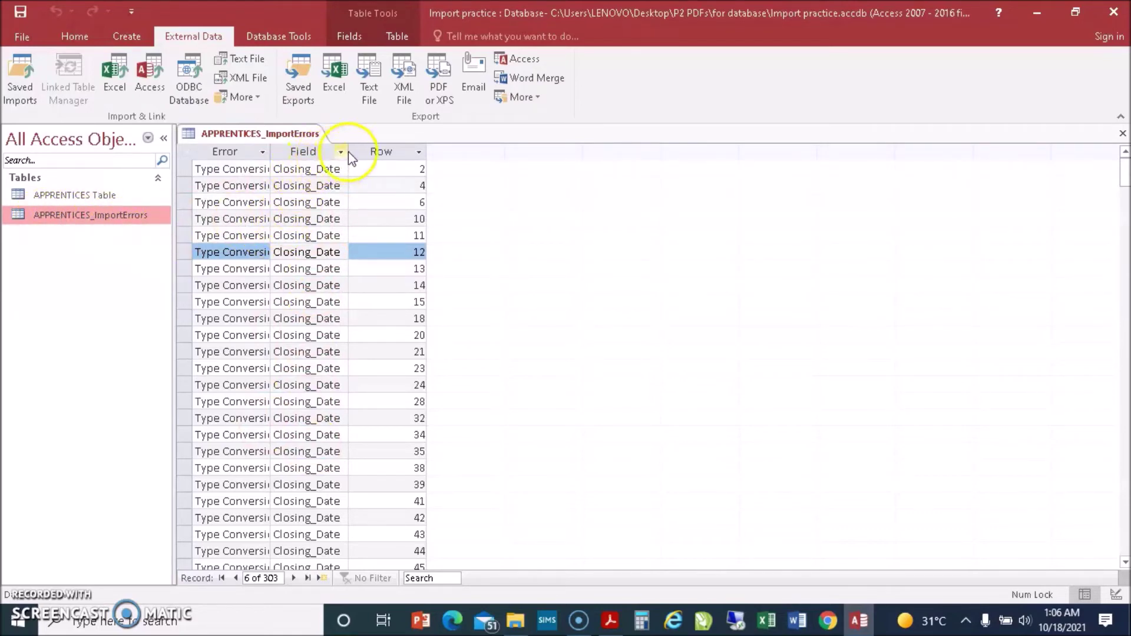
{"action": "left_click", "coordinate": [327, 202]}
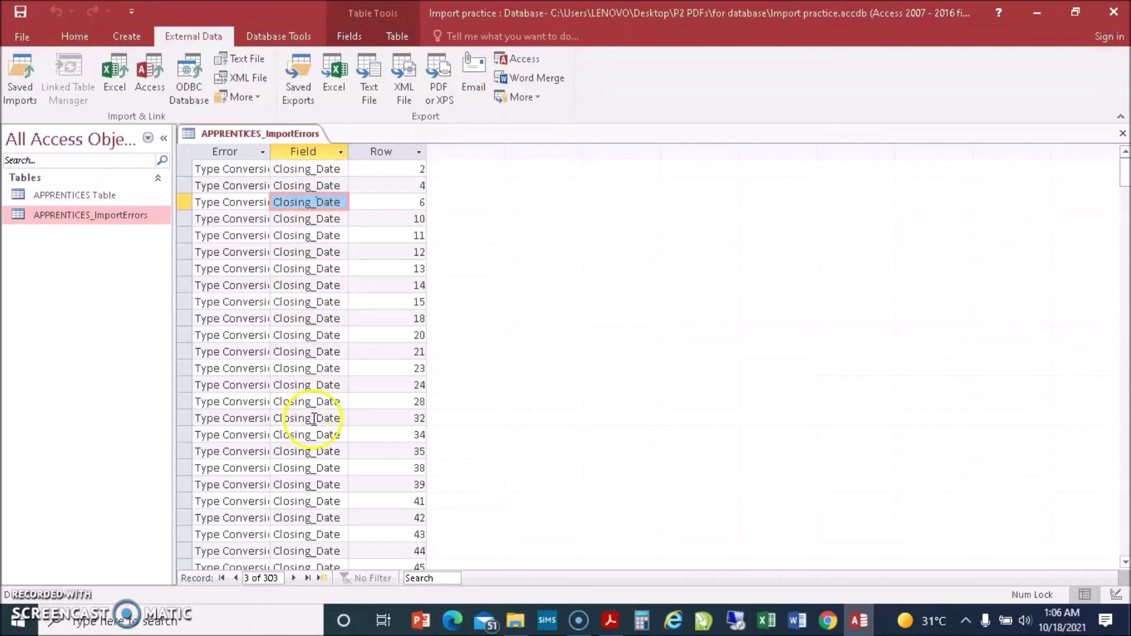
{"action": "left_click", "coordinate": [303, 352]}
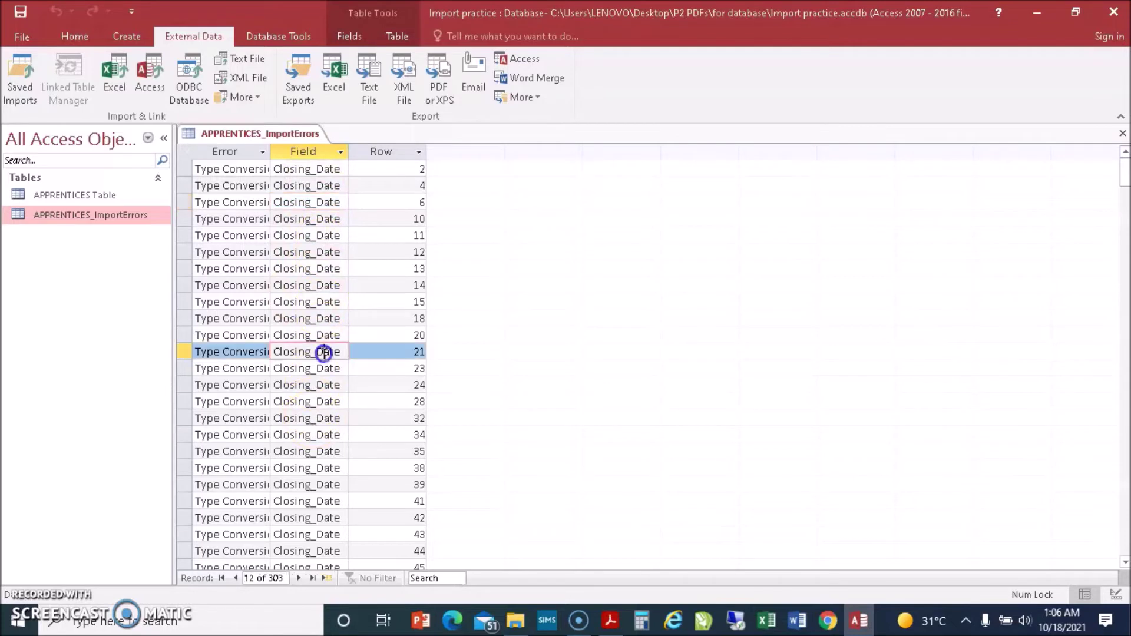
{"action": "left_click", "coordinate": [1122, 135]}
Step: Delete the APPRENTICES_ImportErrors table from the database
{"action": "left_click", "coordinate": [26, 217]}
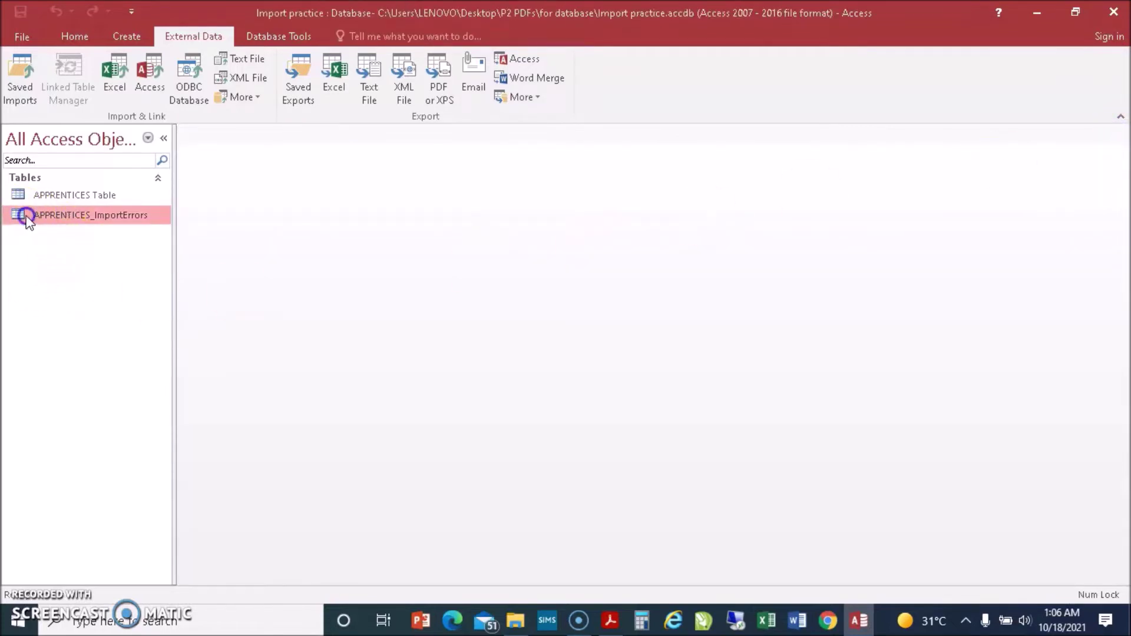
{"action": "key", "text": "Delete"}
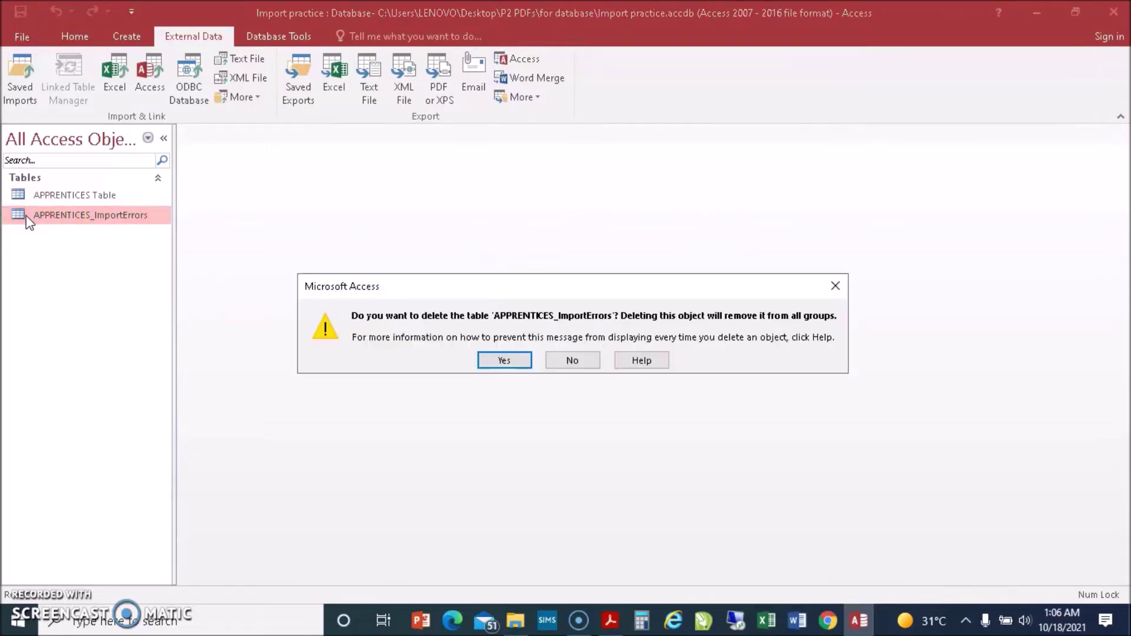
{"action": "left_click", "coordinate": [504, 359]}
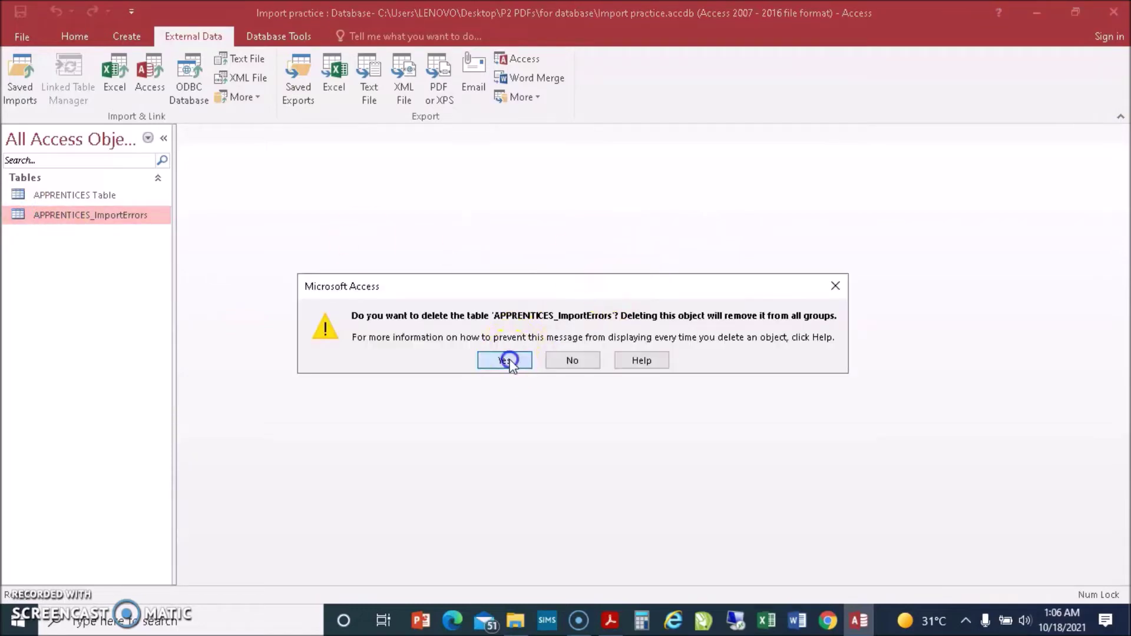
Step: Open APPRENTICES Table, examine the imported records for missing Closing_Date values, and close the table
{"action": "left_click", "coordinate": [39, 193]}
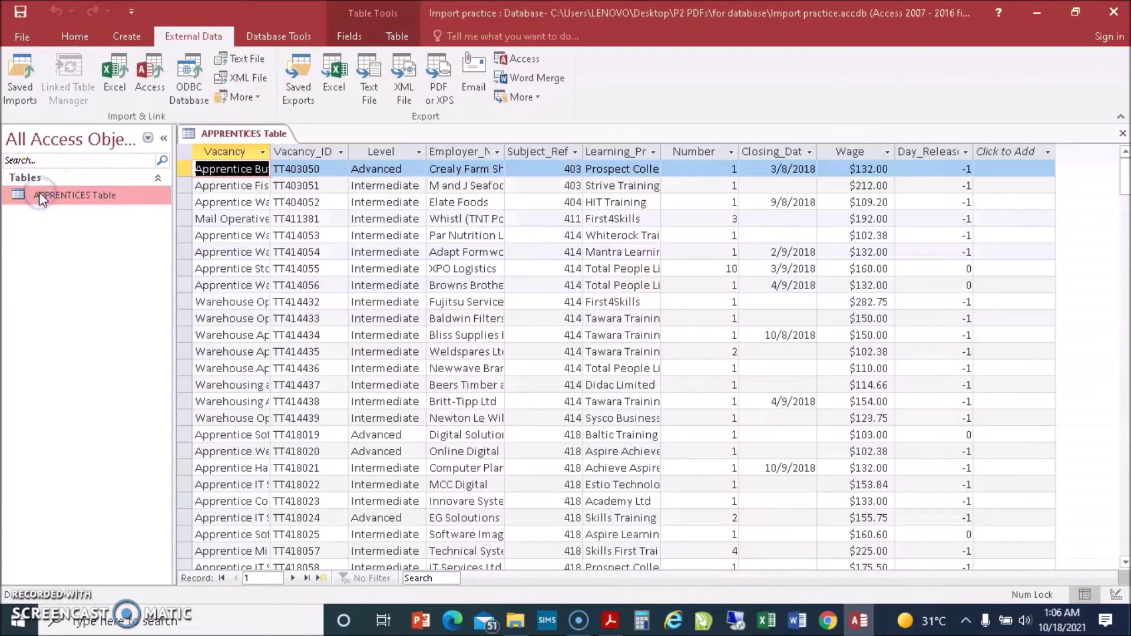
{"action": "scroll", "coordinate": [795, 349], "scroll_direction": "down", "scroll_amount": 20}
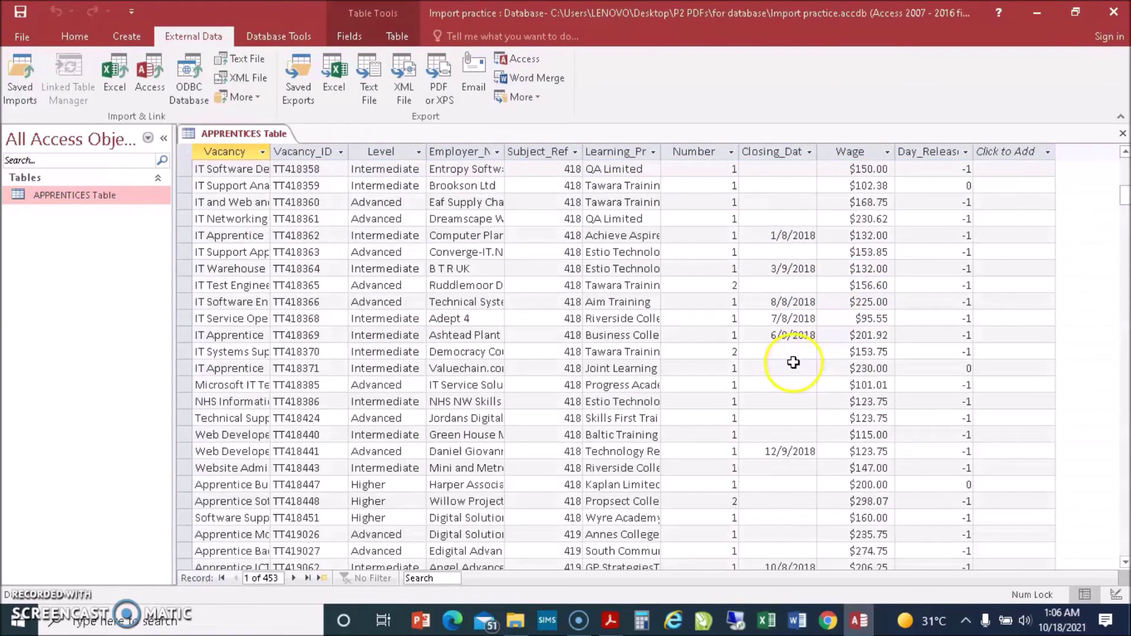
{"action": "scroll", "coordinate": [792, 359], "scroll_direction": "up", "scroll_amount": 20}
{"action": "scroll", "coordinate": [793, 361], "scroll_direction": "down", "scroll_amount": 20}
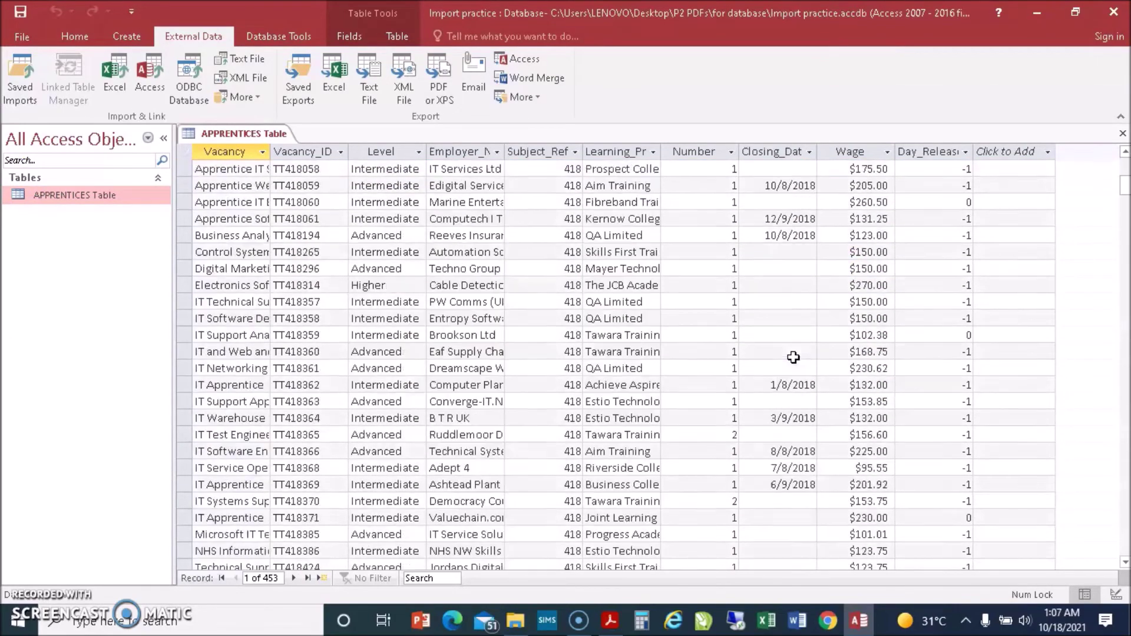
{"action": "scroll", "coordinate": [793, 359], "scroll_direction": "down", "scroll_amount": 20}
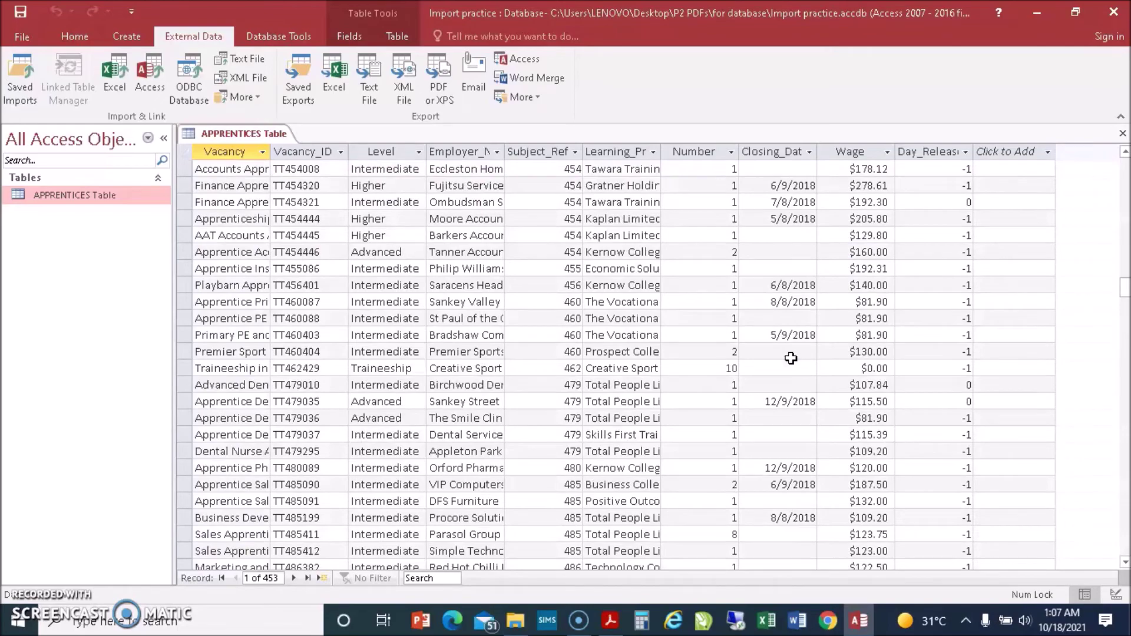
{"action": "scroll", "coordinate": [771, 440], "scroll_direction": "down", "scroll_amount": 20}
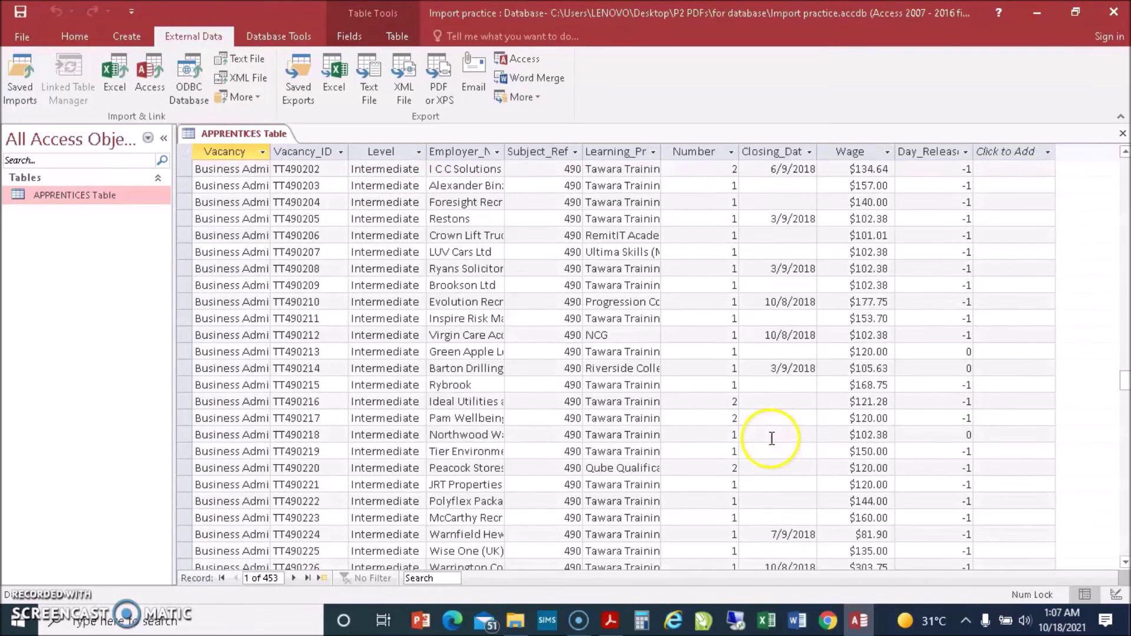
{"action": "scroll", "coordinate": [779, 431], "scroll_direction": "down", "scroll_amount": 20}
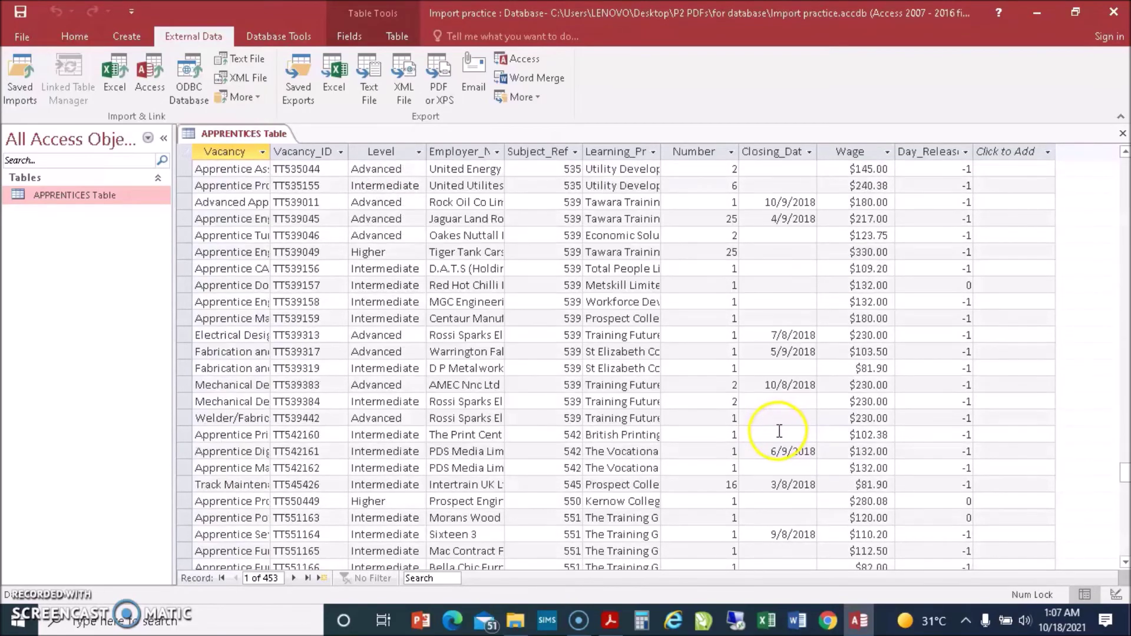
{"action": "scroll", "coordinate": [801, 279], "scroll_direction": "up", "scroll_amount": 20}
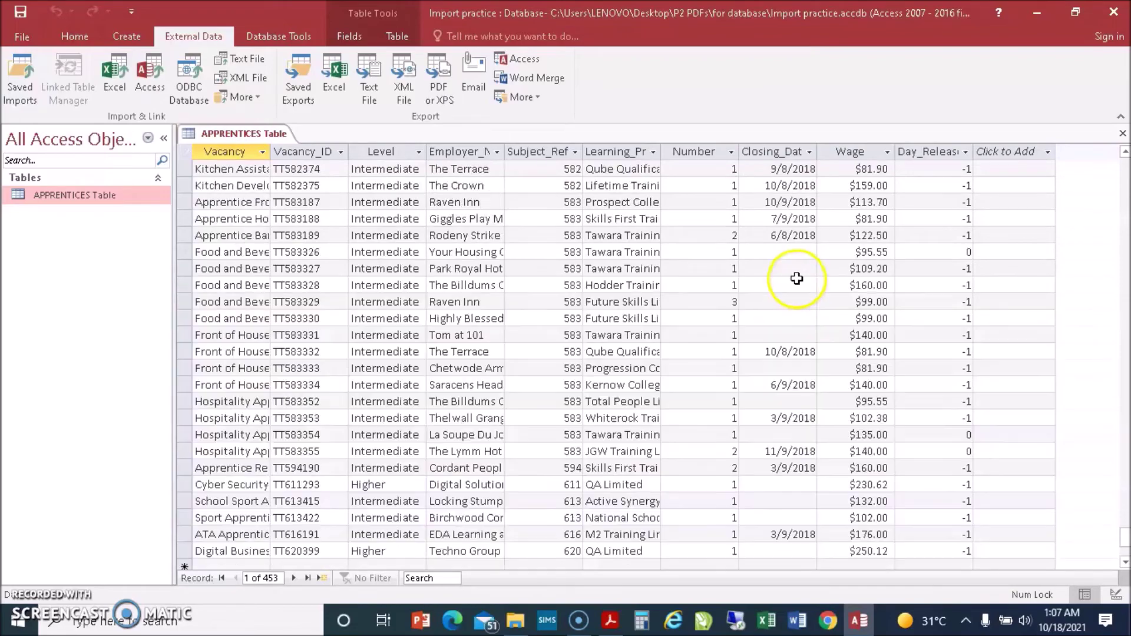
{"action": "scroll", "coordinate": [805, 278], "scroll_direction": "up", "scroll_amount": 20}
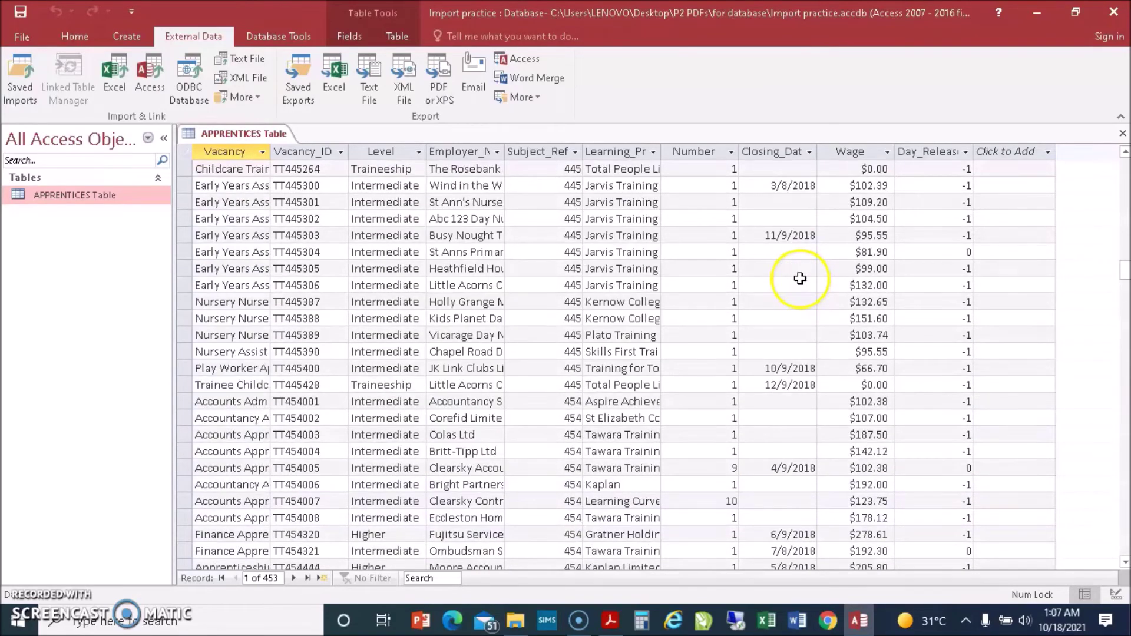
{"action": "left_click", "coordinate": [1122, 134]}
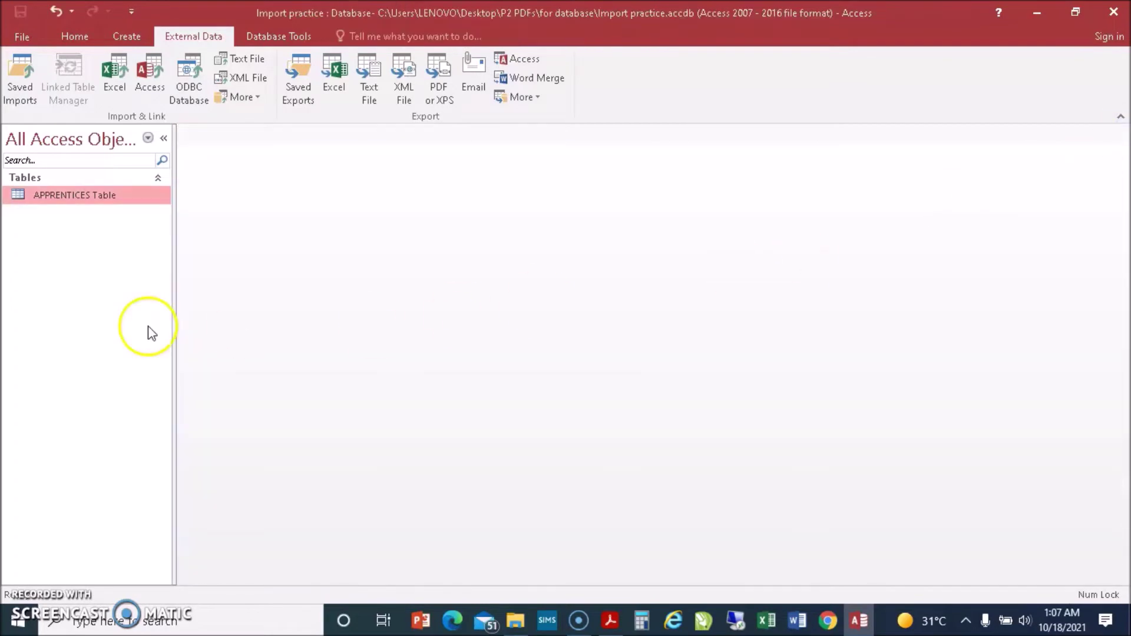
Step: Delete APPRENTICES Table from the database
{"action": "right_click", "coordinate": [53, 200]}
{"action": "left_click", "coordinate": [83, 333]}
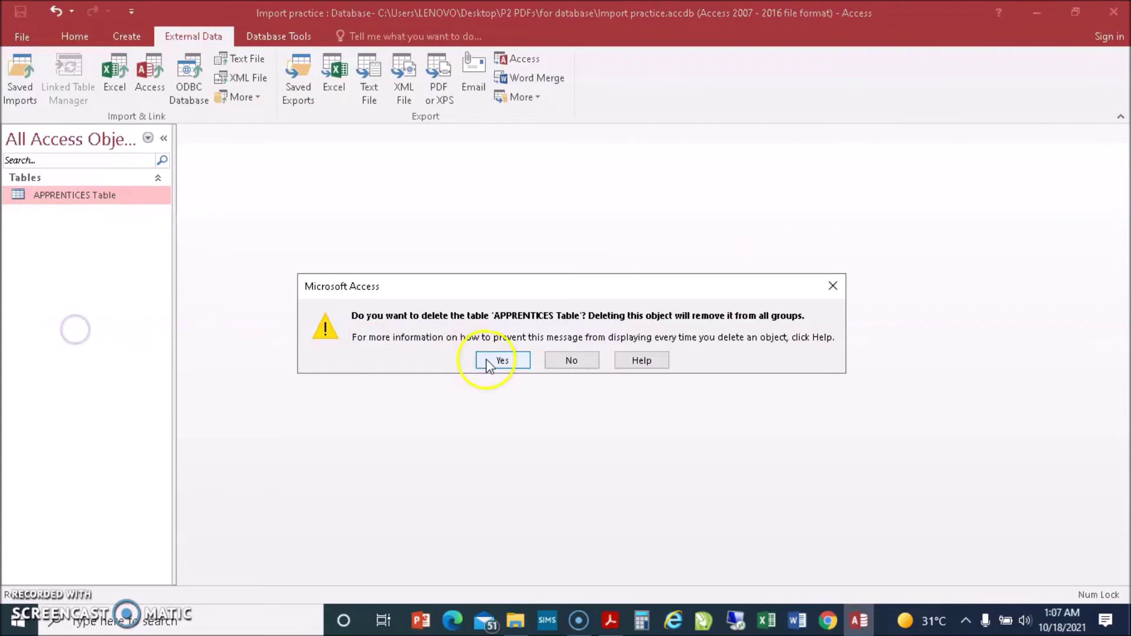
{"action": "left_click", "coordinate": [517, 361]}
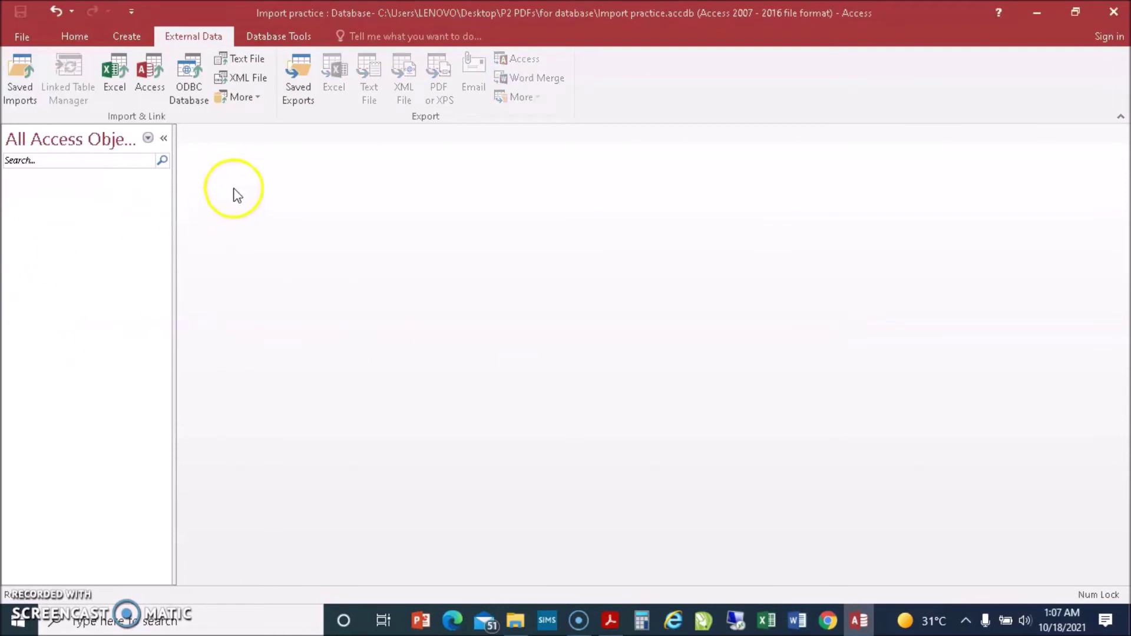
Step: Start a text file import of APPRENTICES.csv from the "for database" folder into a new table in the current database
{"action": "left_click", "coordinate": [199, 38]}
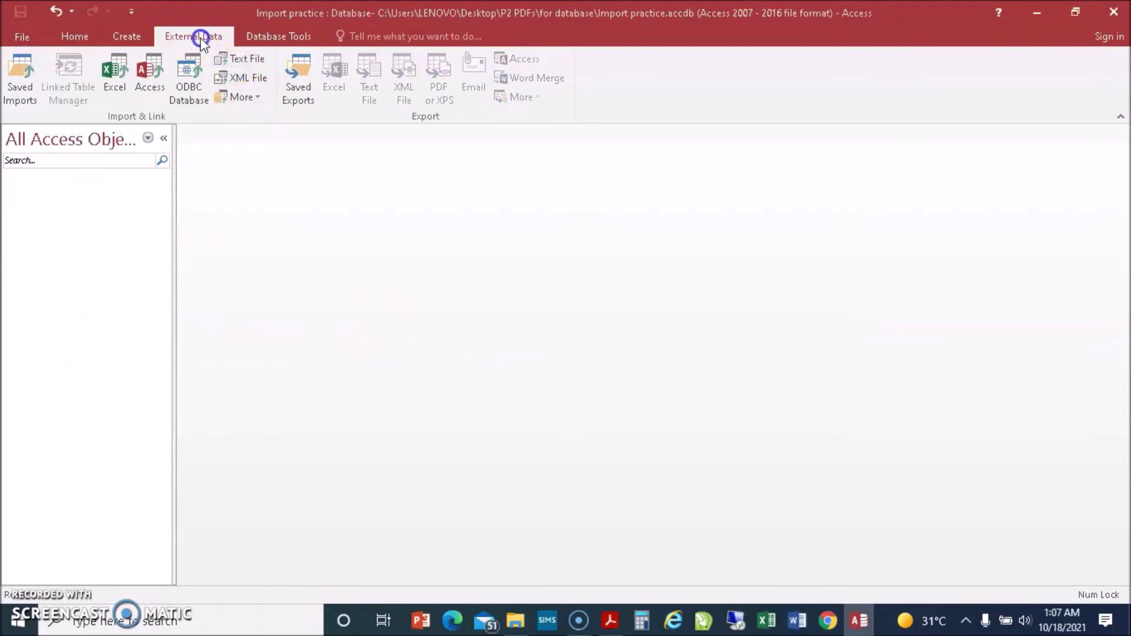
{"action": "left_click", "coordinate": [238, 59]}
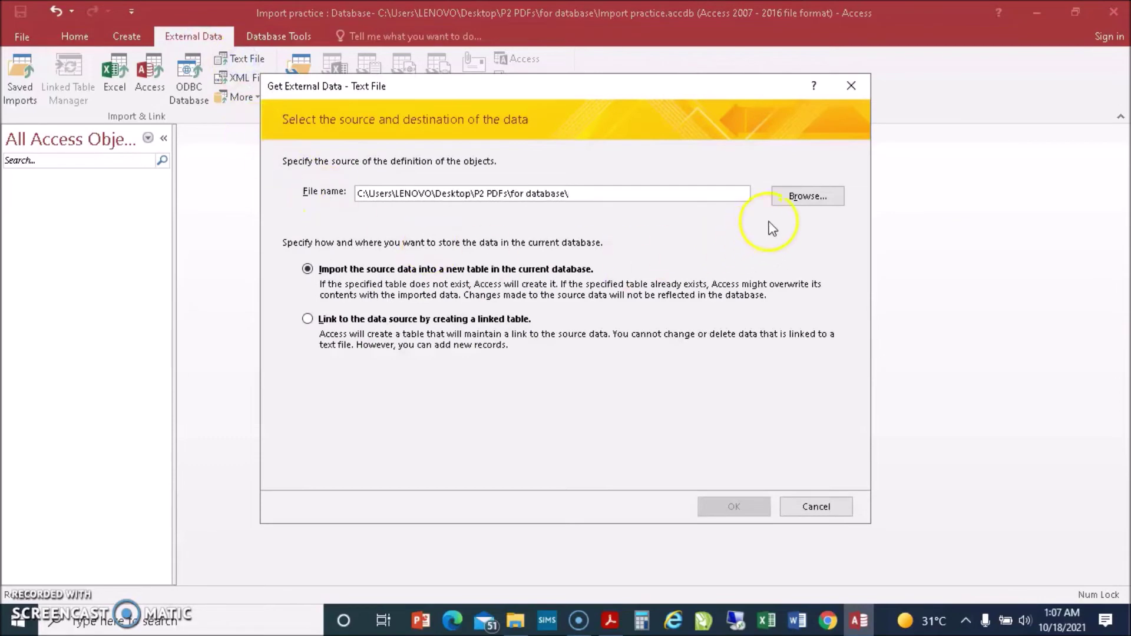
{"action": "left_click", "coordinate": [807, 196]}
{"action": "left_click", "coordinate": [480, 219]}
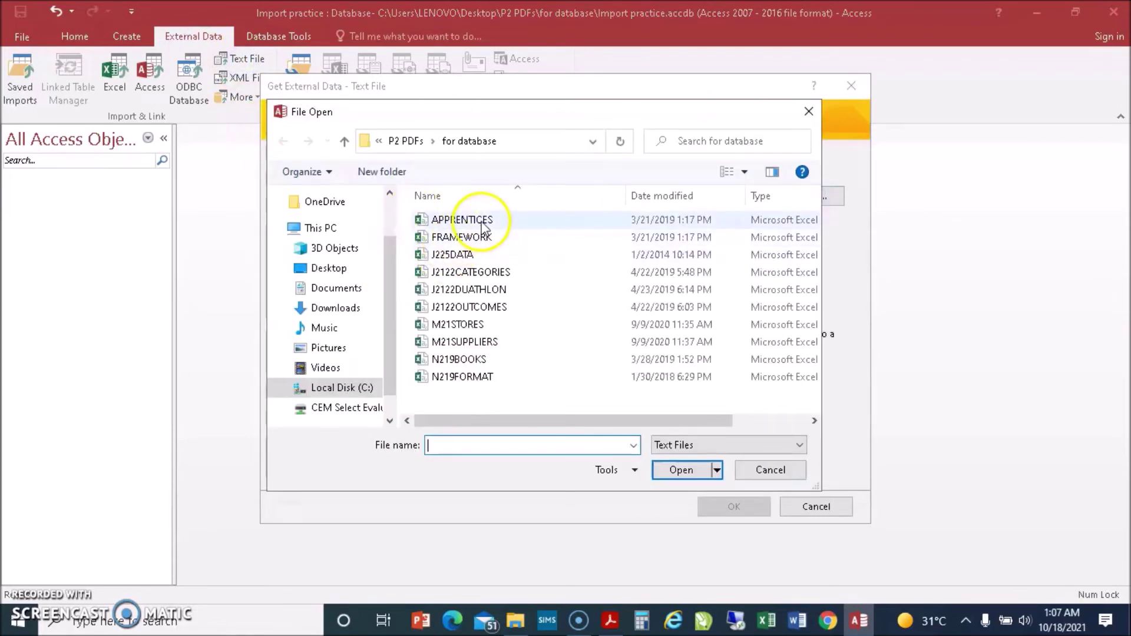
{"action": "left_click", "coordinate": [681, 469]}
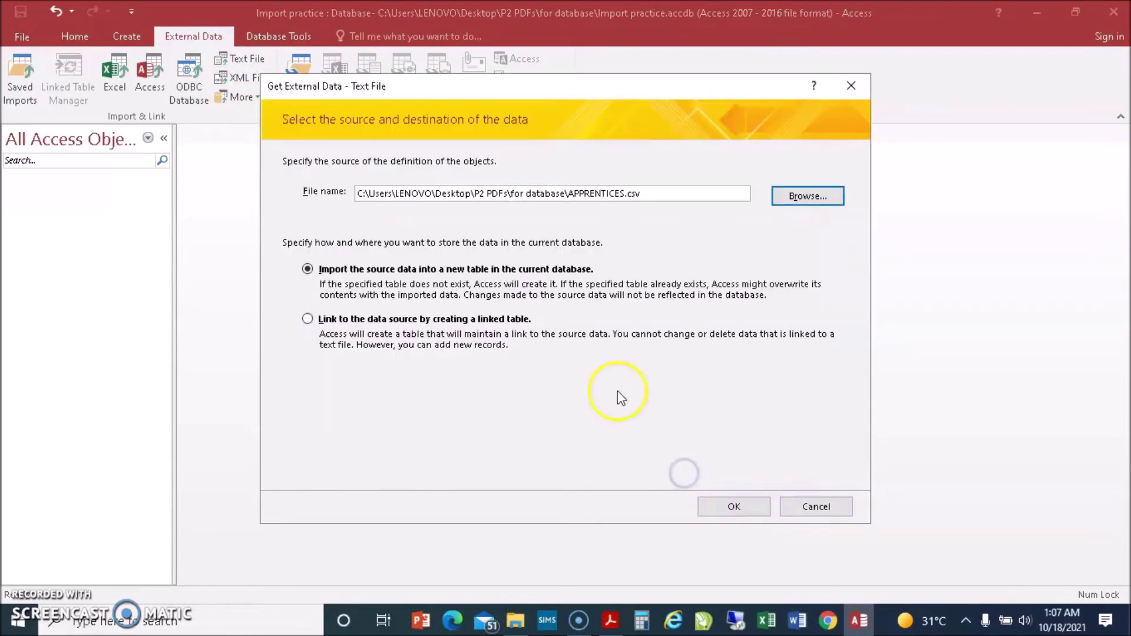
{"action": "left_click", "coordinate": [733, 506]}
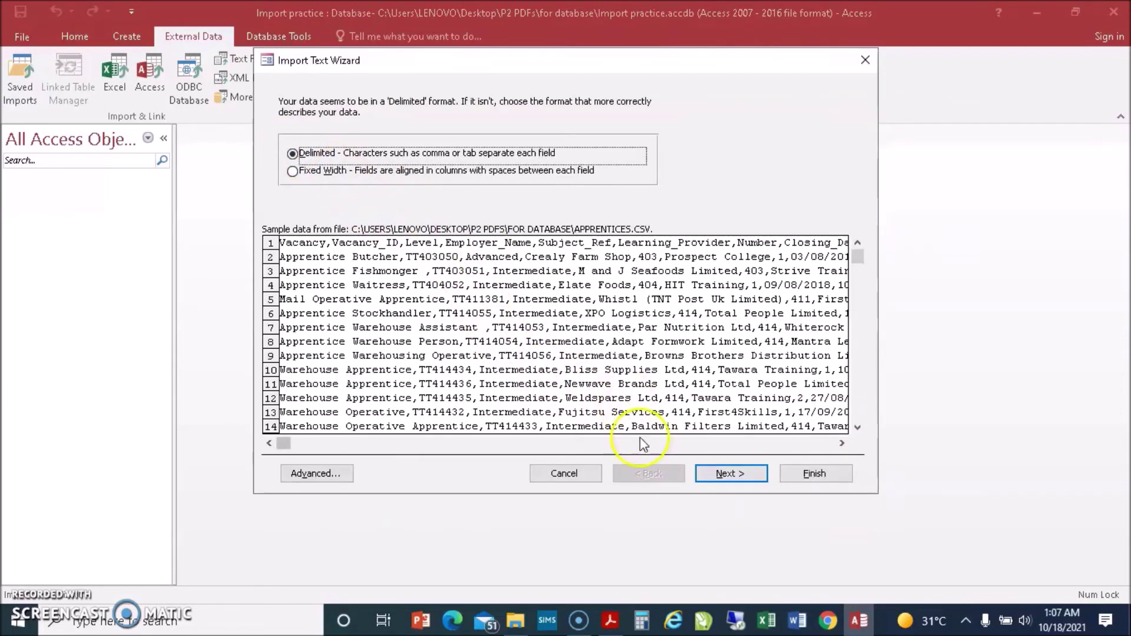
Step: Accept the delimited format with comma separators, mark the first row as containing field names, and proceed to the field options
{"action": "left_click", "coordinate": [731, 474]}
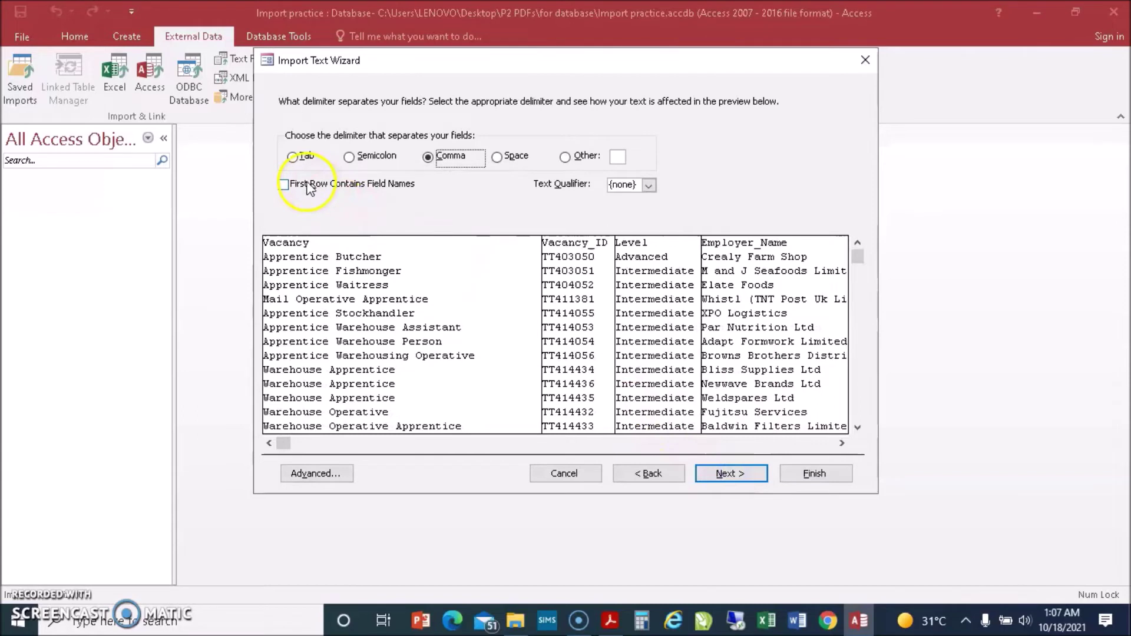
{"action": "left_click", "coordinate": [283, 185]}
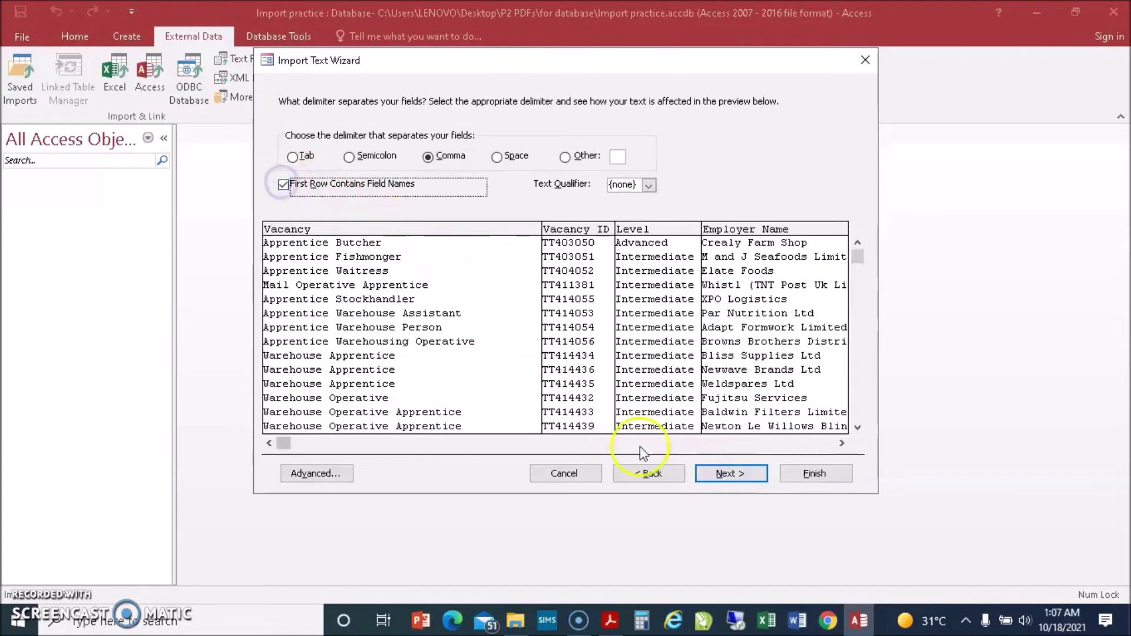
{"action": "left_click", "coordinate": [740, 475]}
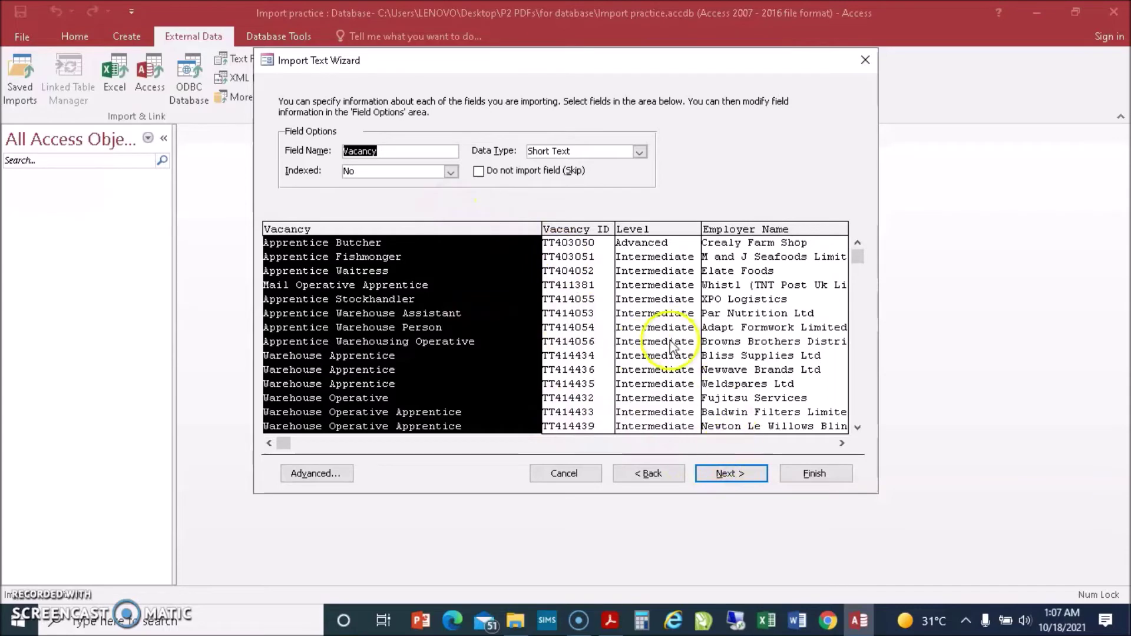
Step: Review the Vacancy ID, Level and Employer Name fields in the import options and set Subject_Ref's data type to Integer
{"action": "left_click", "coordinate": [579, 291]}
{"action": "left_click", "coordinate": [625, 289]}
{"action": "left_click", "coordinate": [723, 288]}
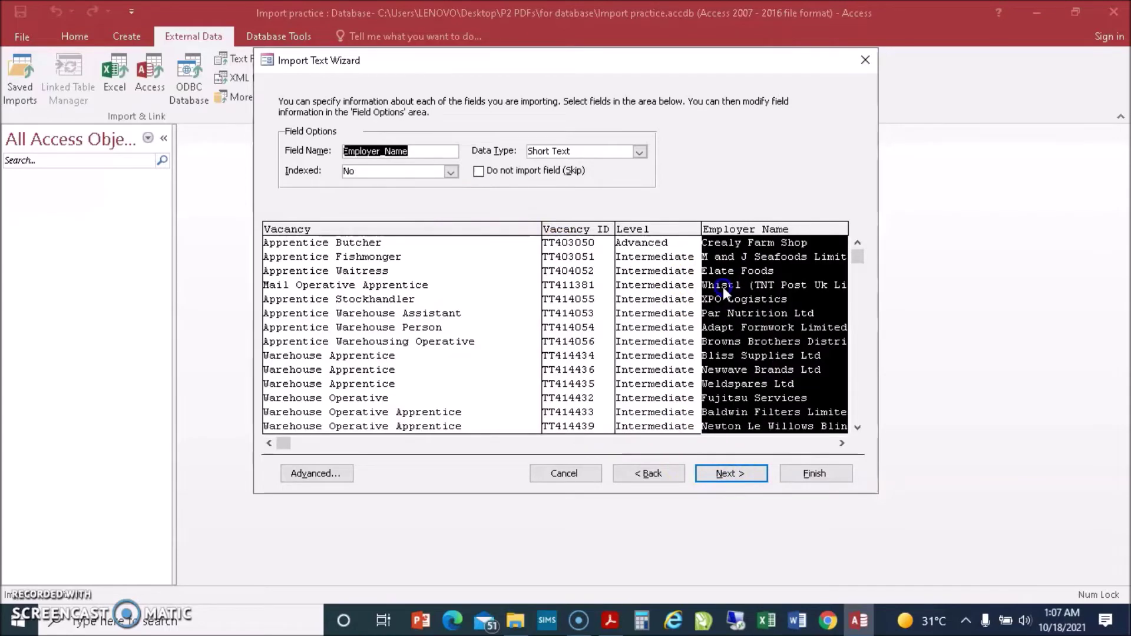
{"action": "left_click", "coordinate": [841, 442]}
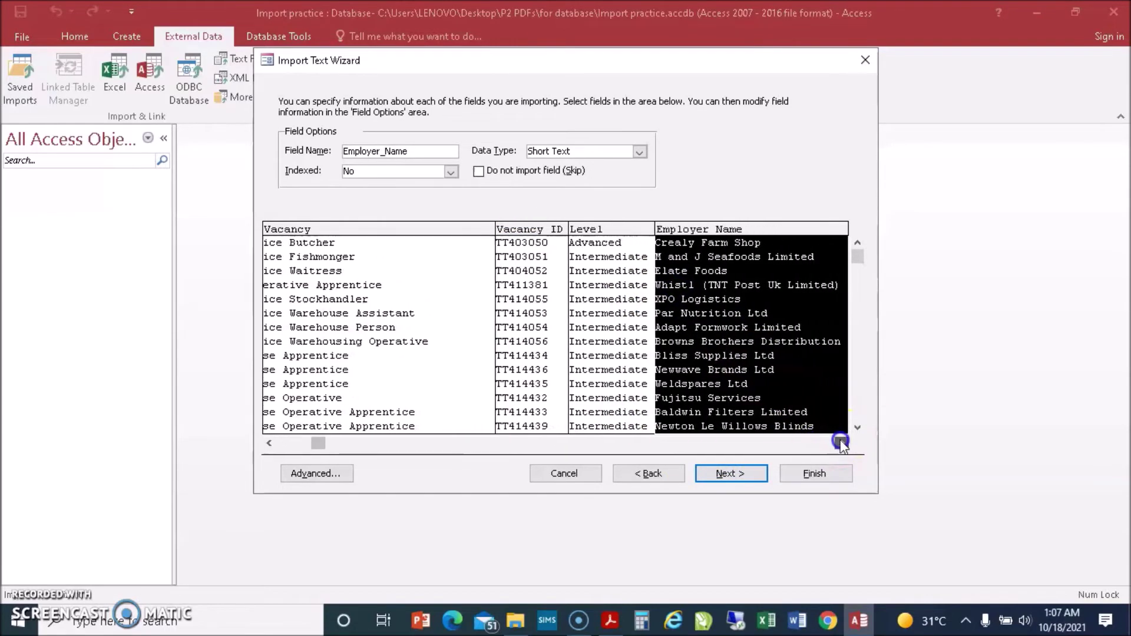
{"action": "left_click_drag", "start_coordinate": [841, 443], "coordinate": [841, 442]}
{"action": "left_click", "coordinate": [718, 369]}
{"action": "left_click", "coordinate": [639, 152]}
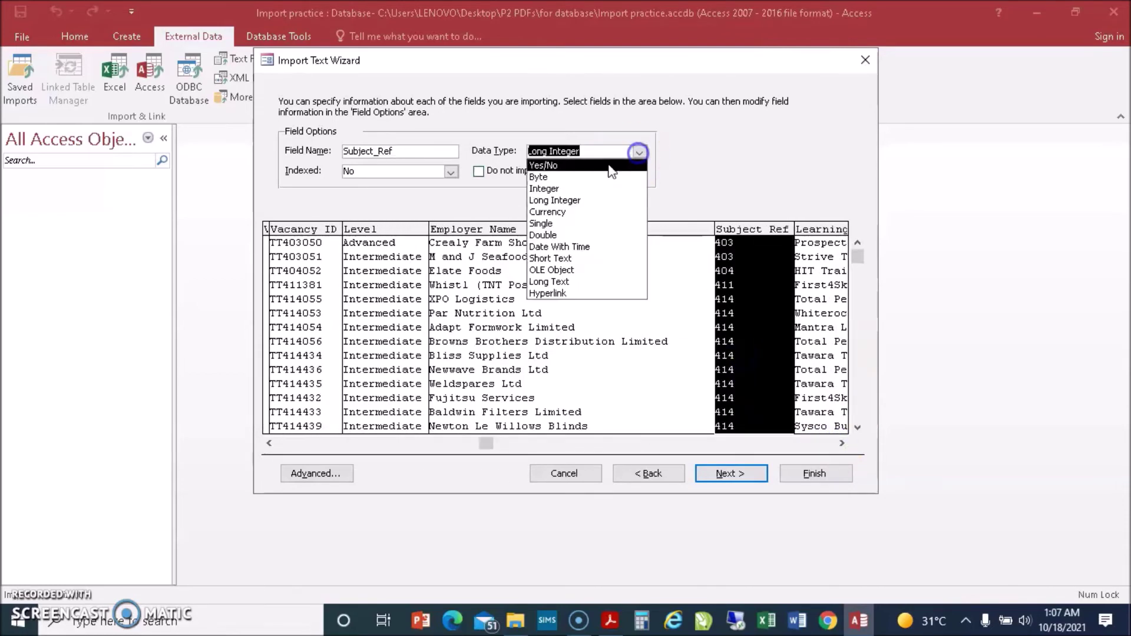
{"action": "left_click", "coordinate": [589, 188]}
Step: Check the Learning_Provider field's import options and set the Number field's data type to Integer
{"action": "left_click", "coordinate": [841, 442]}
{"action": "left_click", "coordinate": [841, 443]}
{"action": "left_click_drag", "start_coordinate": [841, 443], "coordinate": [840, 442]}
{"action": "left_click", "coordinate": [705, 385]}
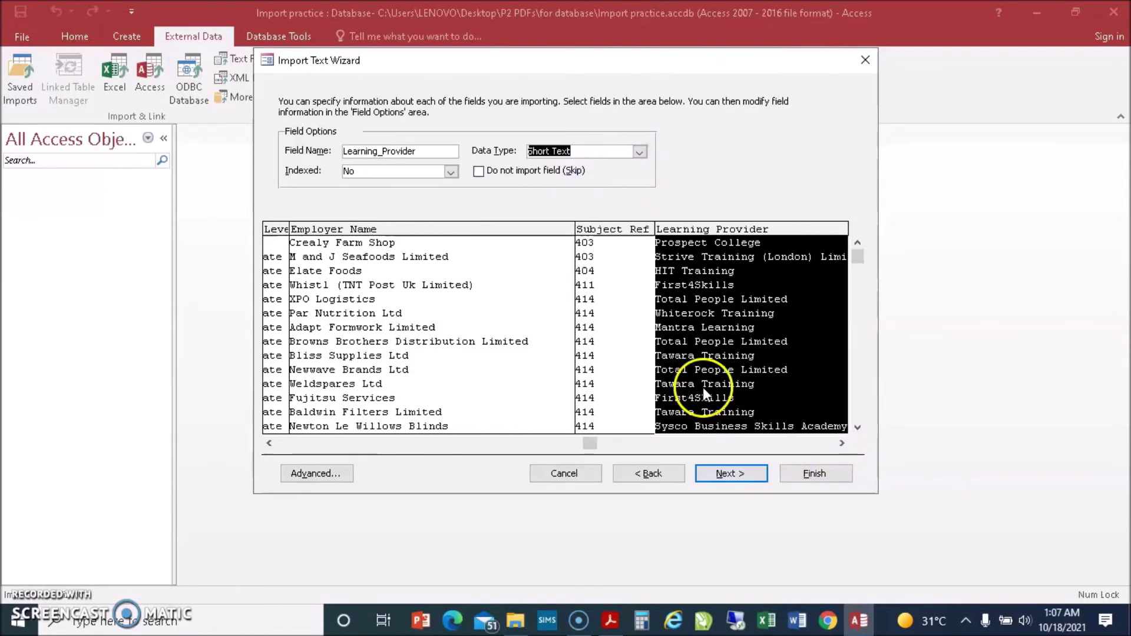
{"action": "left_click", "coordinate": [841, 443]}
{"action": "left_click", "coordinate": [841, 443]}
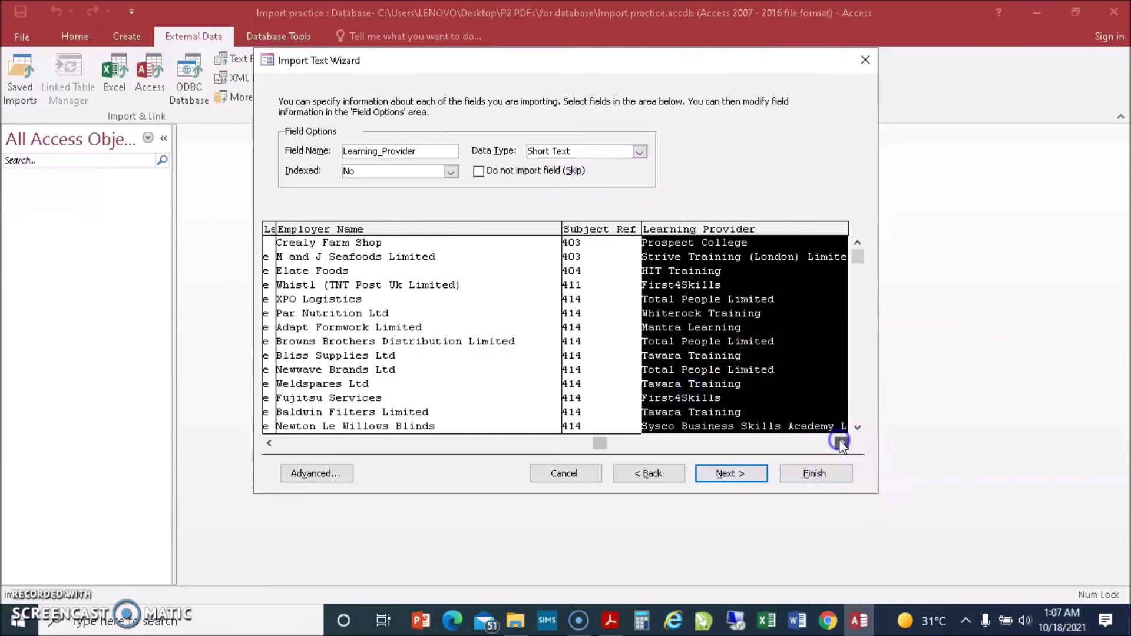
{"action": "left_click", "coordinate": [841, 443]}
{"action": "left_click_drag", "start_coordinate": [841, 443], "coordinate": [841, 443]}
{"action": "left_click", "coordinate": [772, 379]}
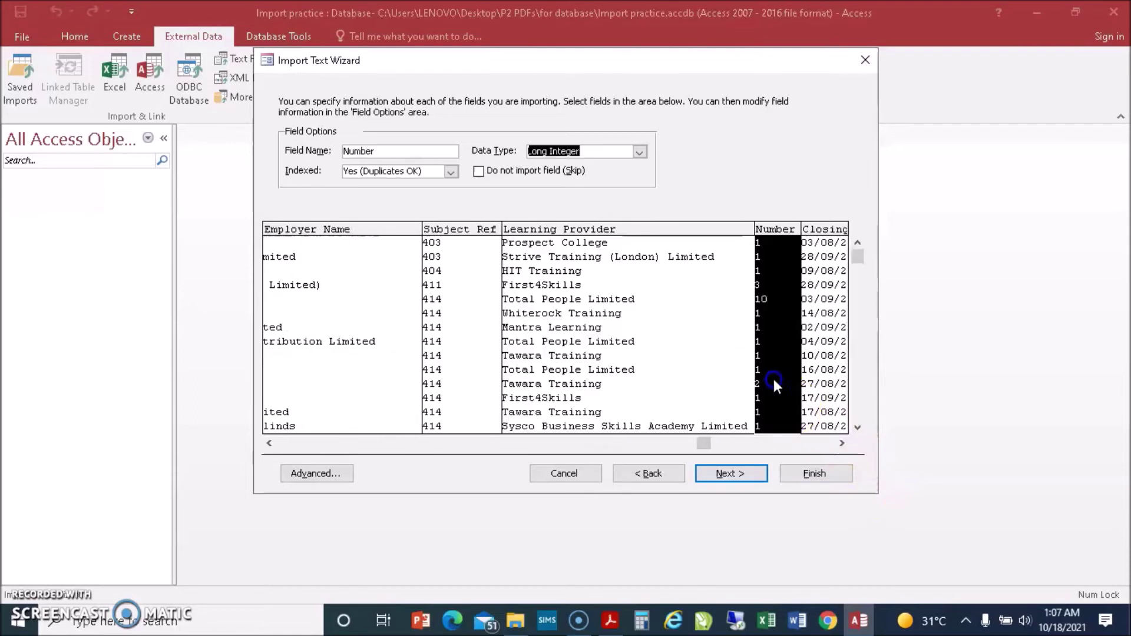
{"action": "left_click", "coordinate": [639, 152]}
{"action": "left_click", "coordinate": [593, 188]}
Step: Examine the Closing_Date field's data type against the order of day, month and year in its previewed dates
{"action": "left_click", "coordinate": [841, 443]}
{"action": "left_click", "coordinate": [841, 443]}
{"action": "left_click", "coordinate": [841, 443]}
{"action": "left_click_drag", "start_coordinate": [841, 442], "coordinate": [841, 443]}
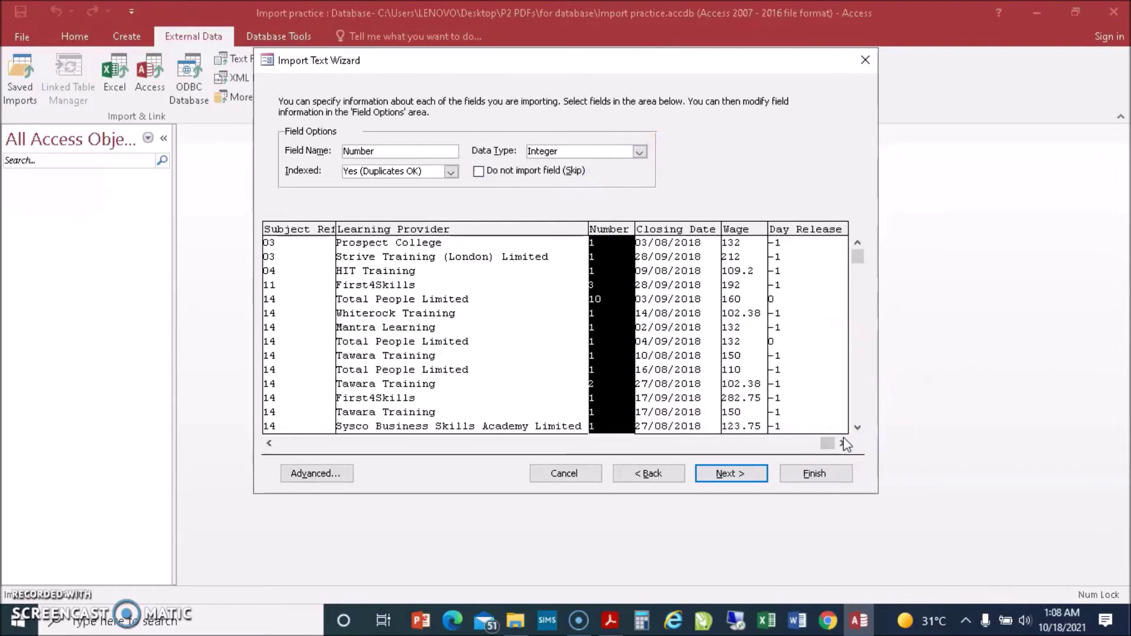
{"action": "left_click", "coordinate": [691, 282]}
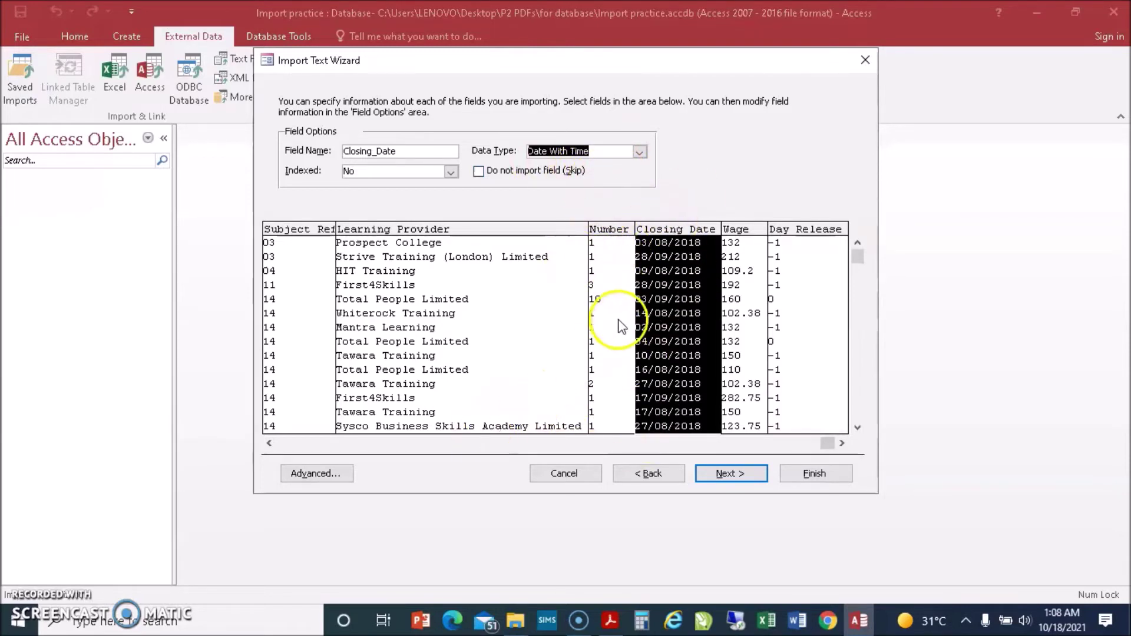
{"action": "left_click", "coordinate": [667, 435]}
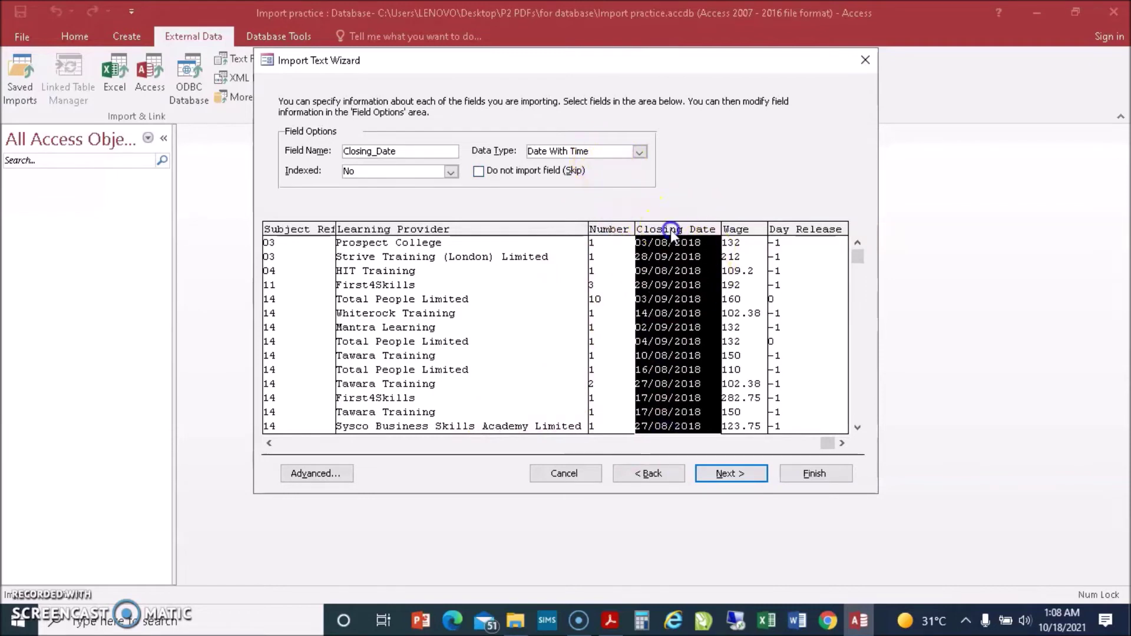
{"action": "mouse_move", "coordinate": [569, 70]}
{"action": "left_mouse_down"}
{"action": "mouse_move", "coordinate": [741, 72]}
{"action": "mouse_move", "coordinate": [565, 71]}
{"action": "left_mouse_up"}
{"action": "left_click", "coordinate": [687, 236]}
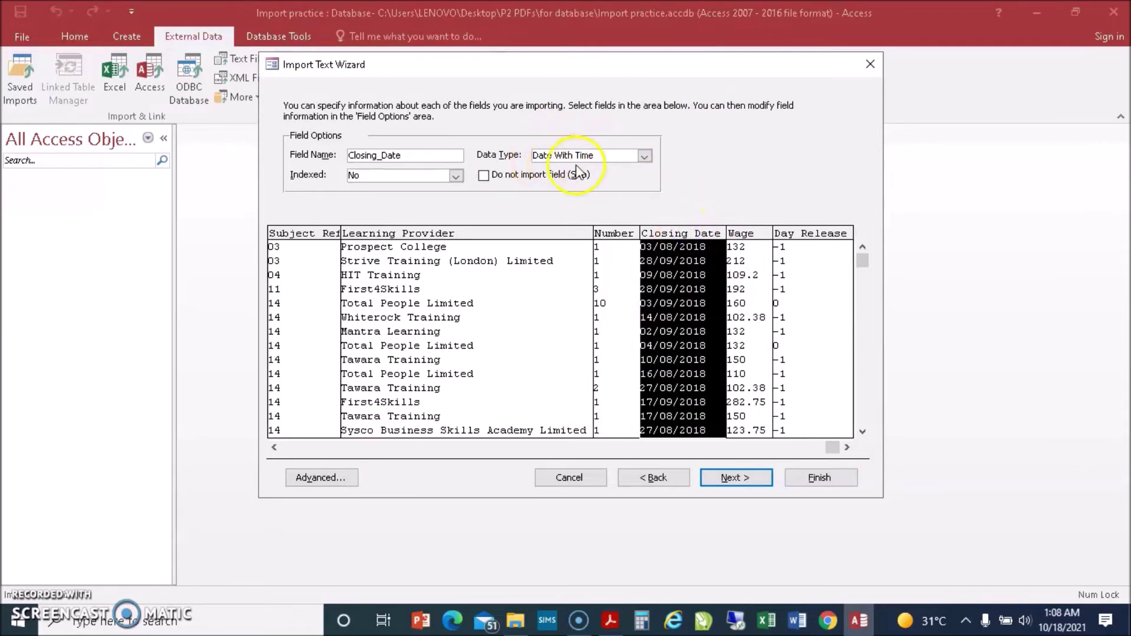
Step: Set the date order to DMY in the advanced import specification, keep four-digit years enabled, and accept the specification
{"action": "left_click", "coordinate": [318, 477]}
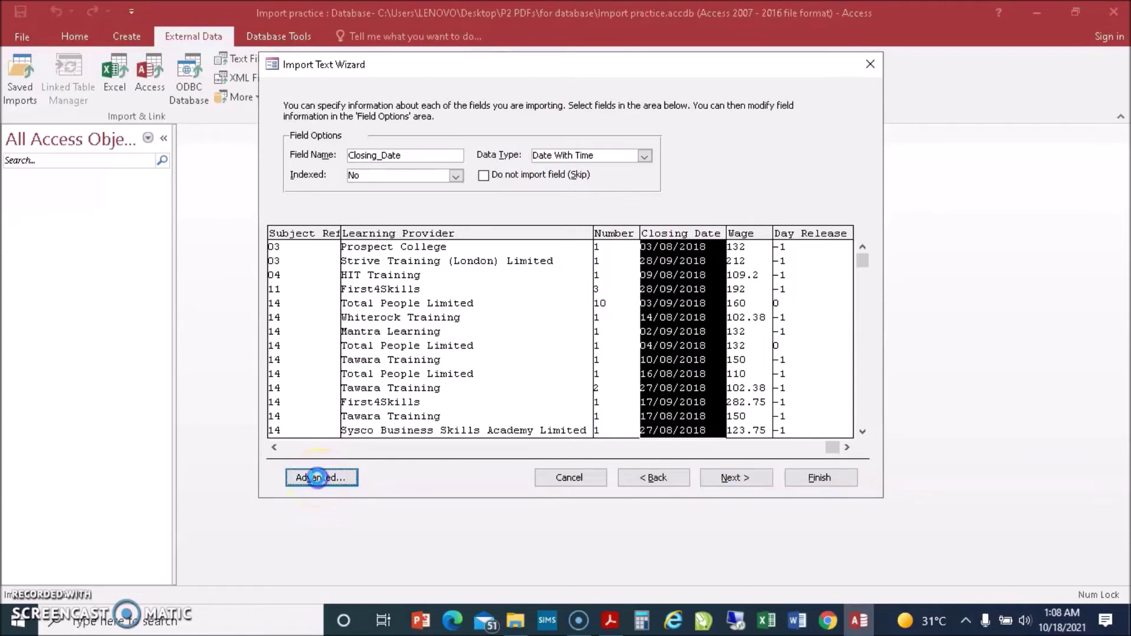
{"action": "left_click_drag", "start_coordinate": [556, 78], "coordinate": [321, 127]}
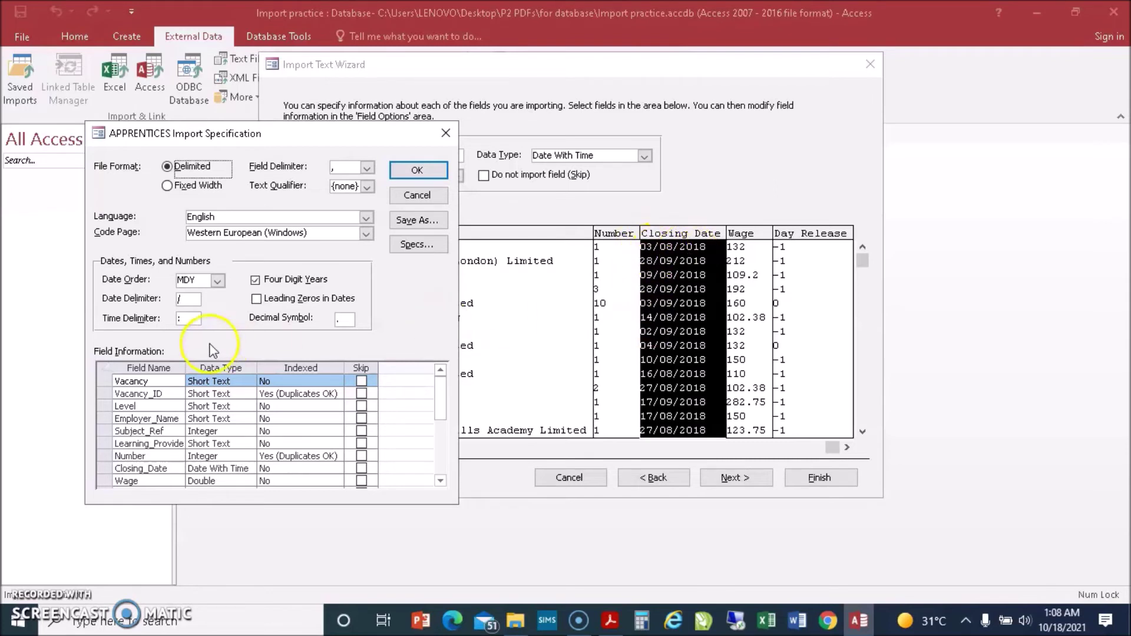
{"action": "left_click", "coordinate": [217, 282]}
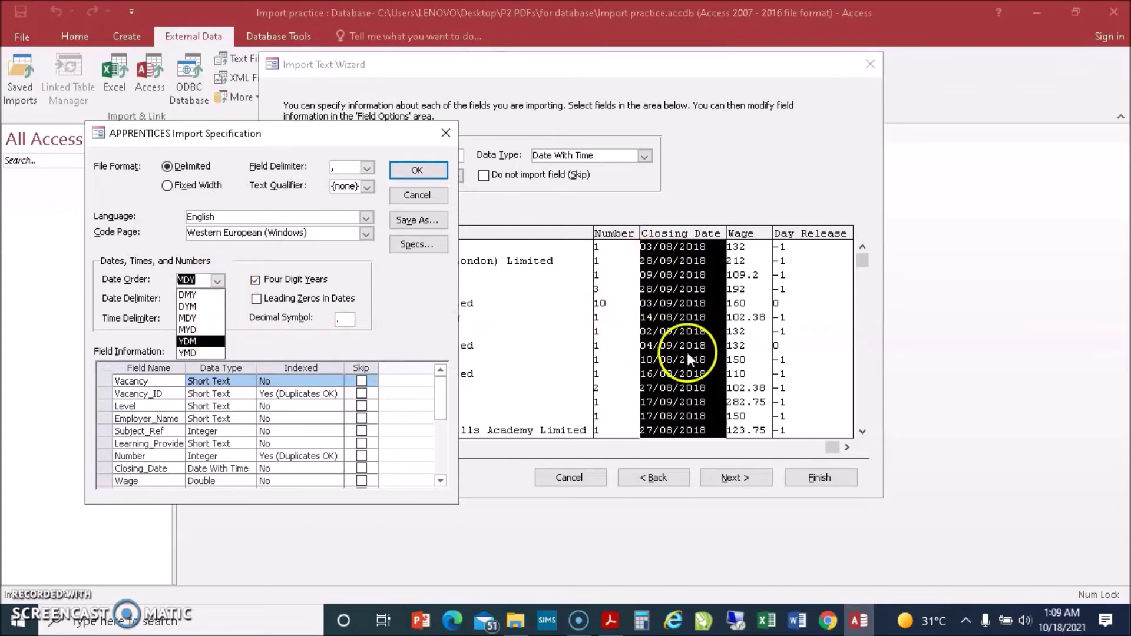
{"action": "left_click", "coordinate": [197, 297]}
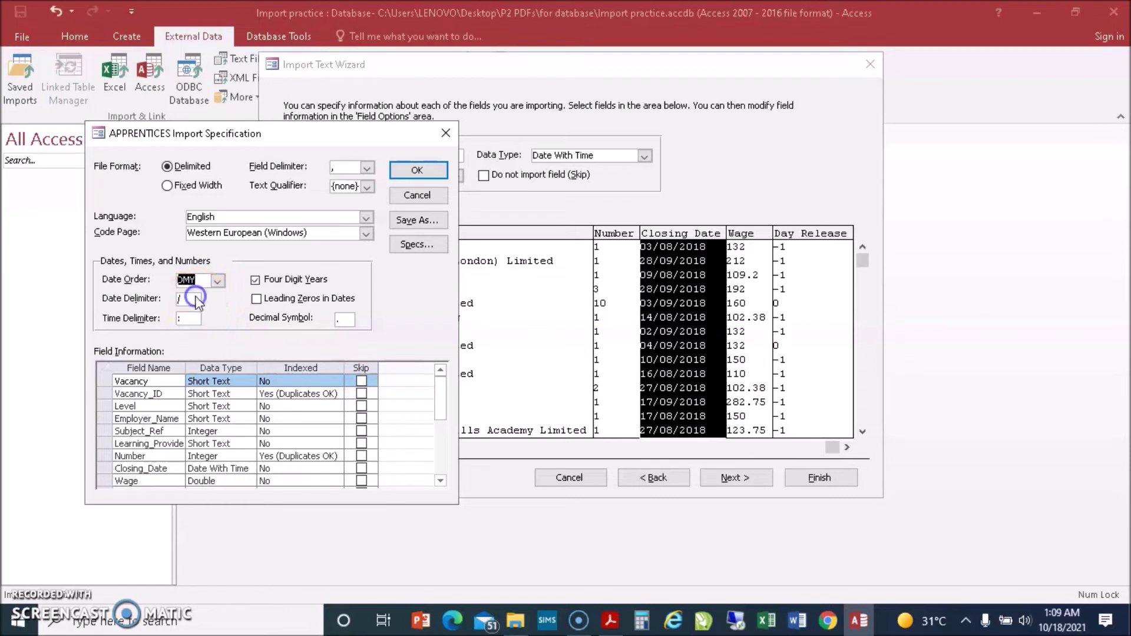
{"action": "left_click", "coordinate": [256, 281]}
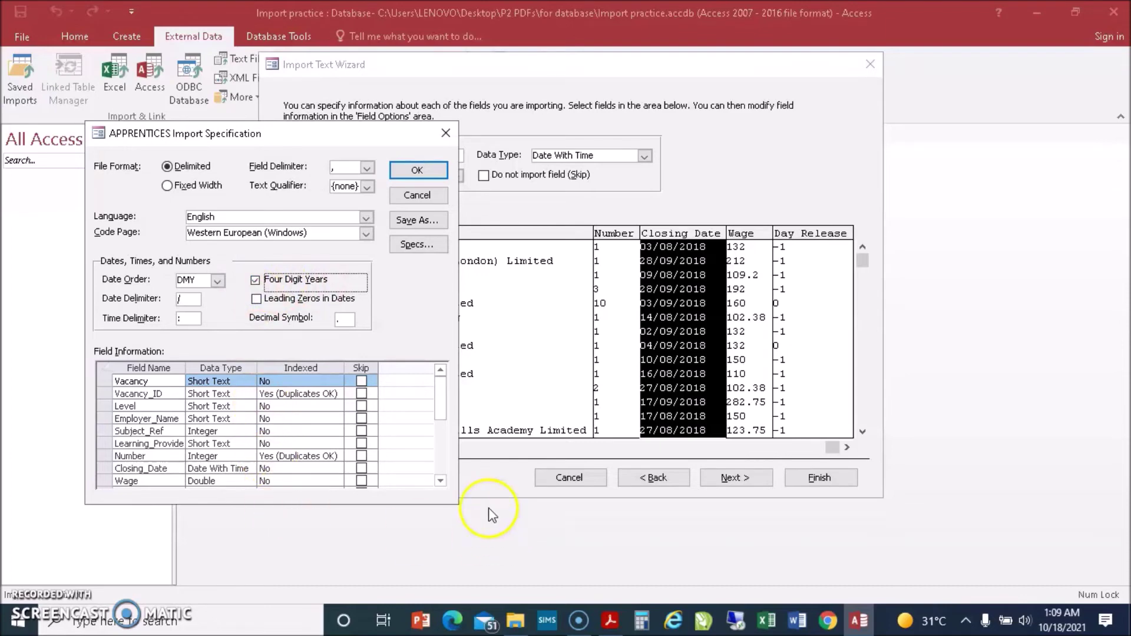
{"action": "left_click", "coordinate": [428, 172]}
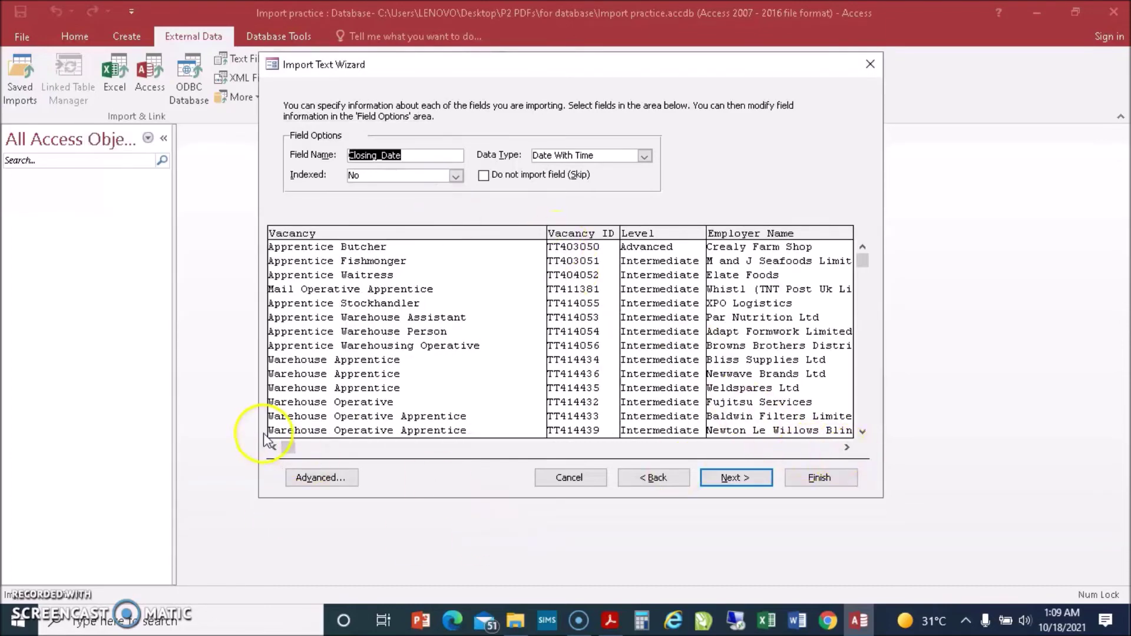
Step: Set the Wage field's data type to Currency and the Day_Release field's data type to Yes/No
{"action": "left_click_drag", "start_coordinate": [285, 446], "coordinate": [952, 435]}
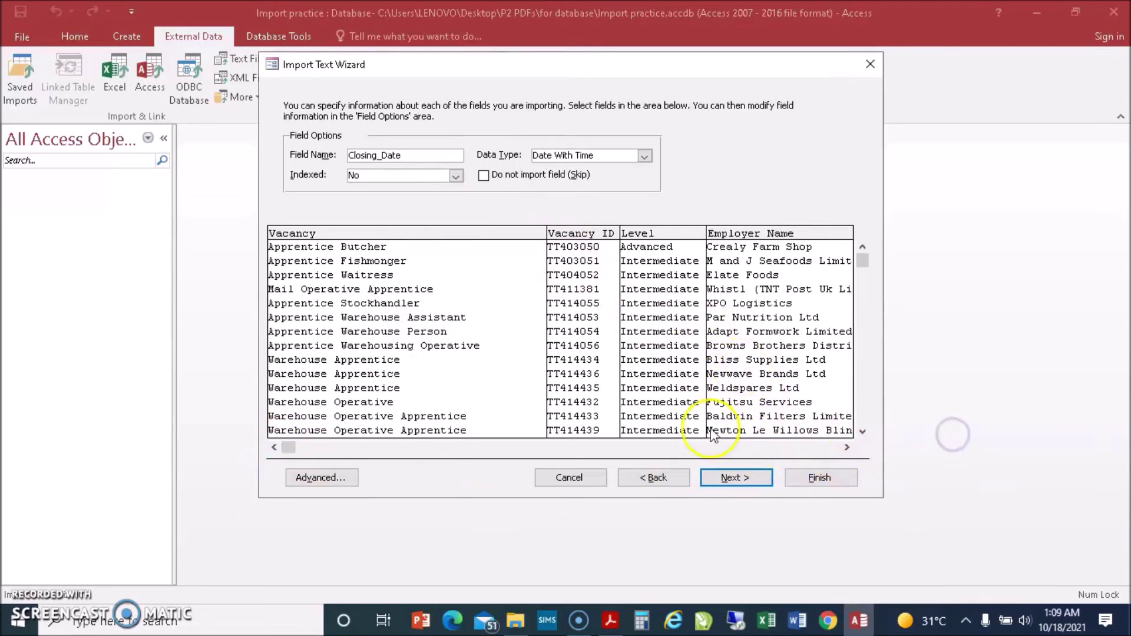
{"action": "left_click_drag", "start_coordinate": [287, 447], "coordinate": [843, 448]}
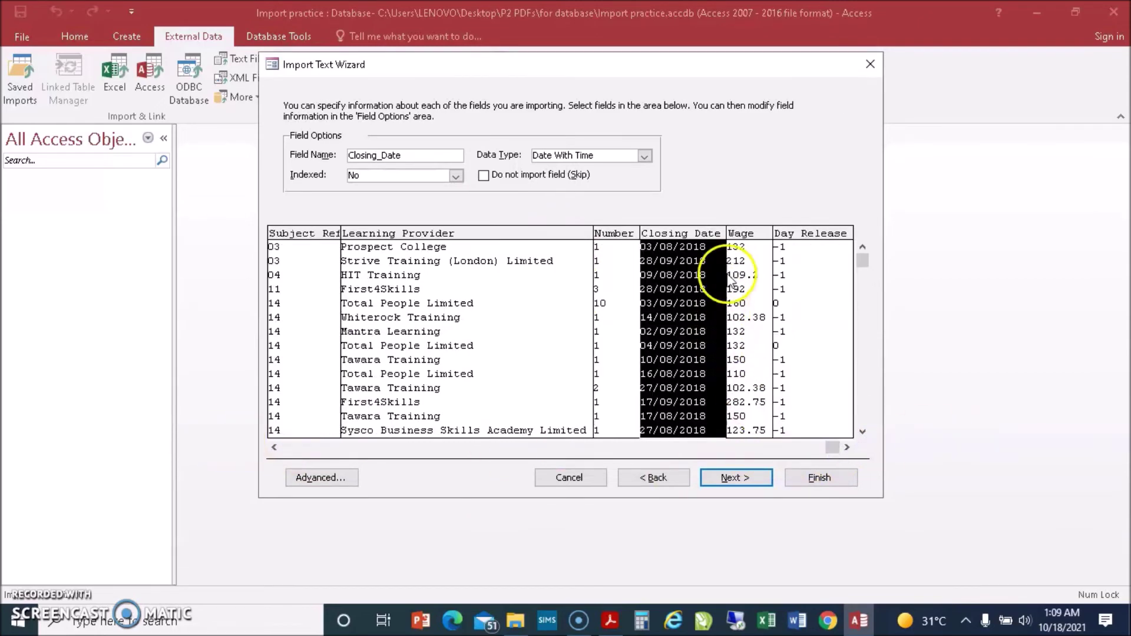
{"action": "left_click", "coordinate": [751, 246]}
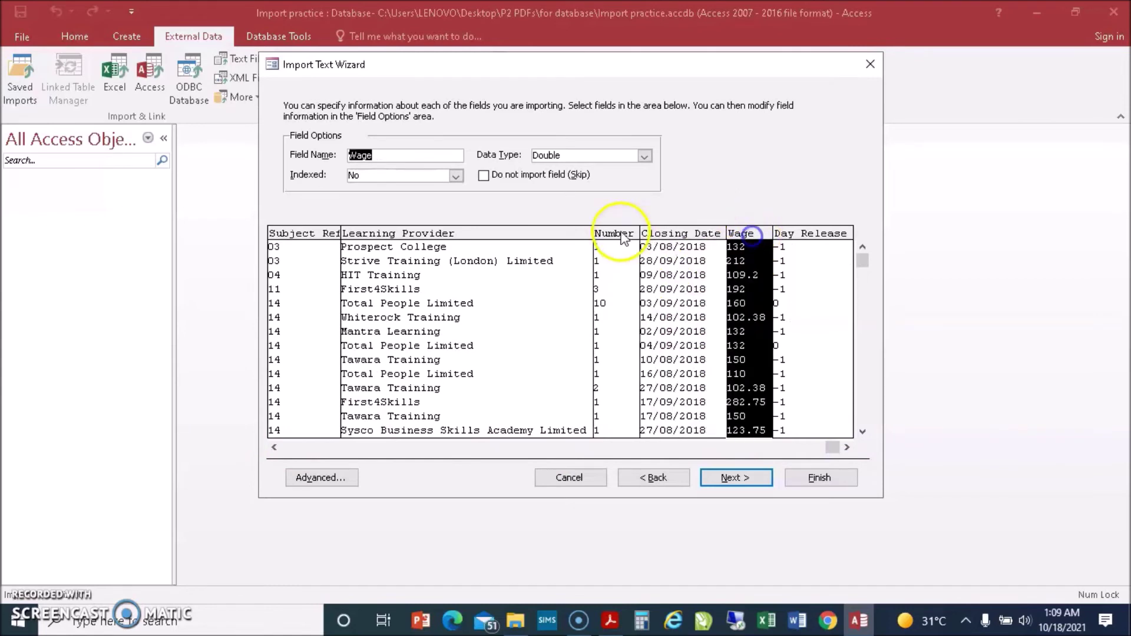
{"action": "left_click", "coordinate": [644, 156]}
{"action": "left_click", "coordinate": [624, 204]}
{"action": "left_click", "coordinate": [788, 245]}
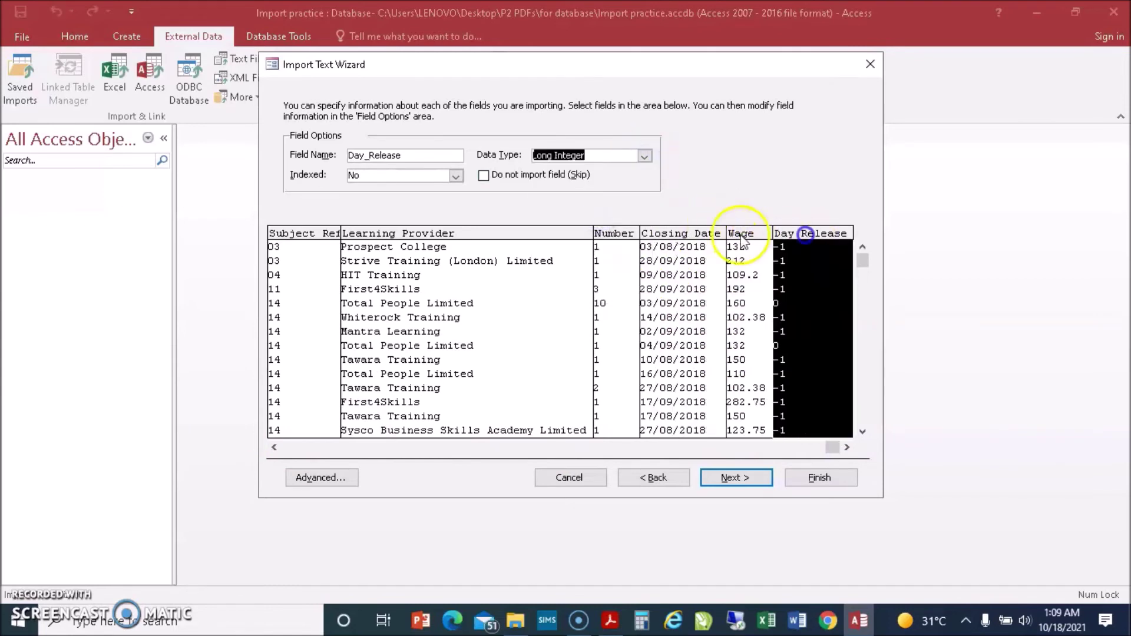
{"action": "left_click", "coordinate": [649, 160]}
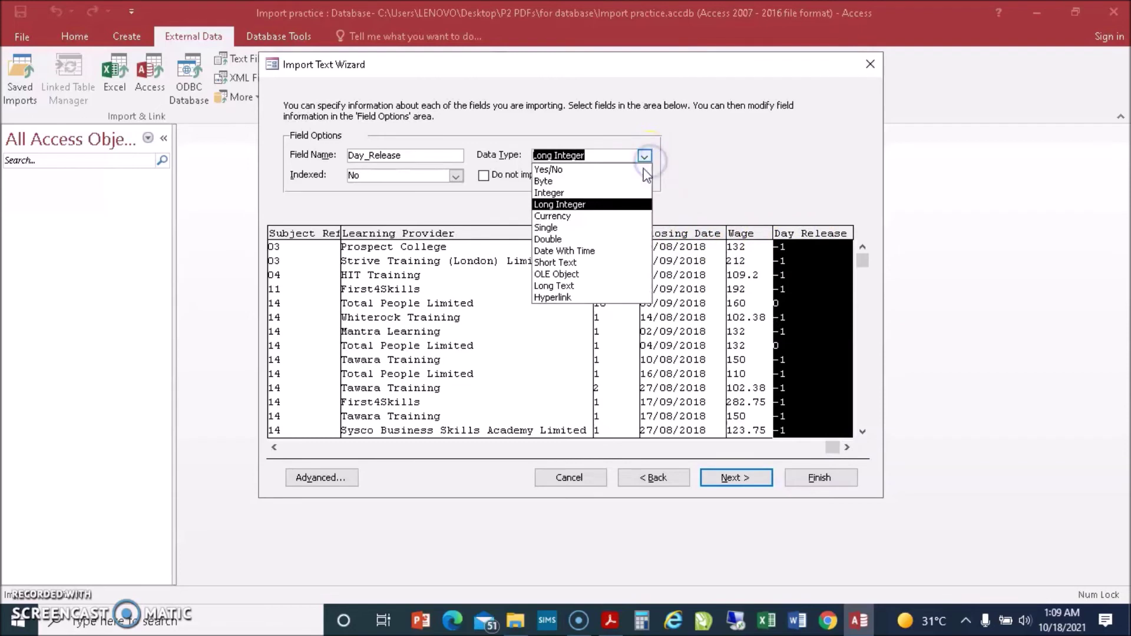
{"action": "left_click", "coordinate": [606, 175]}
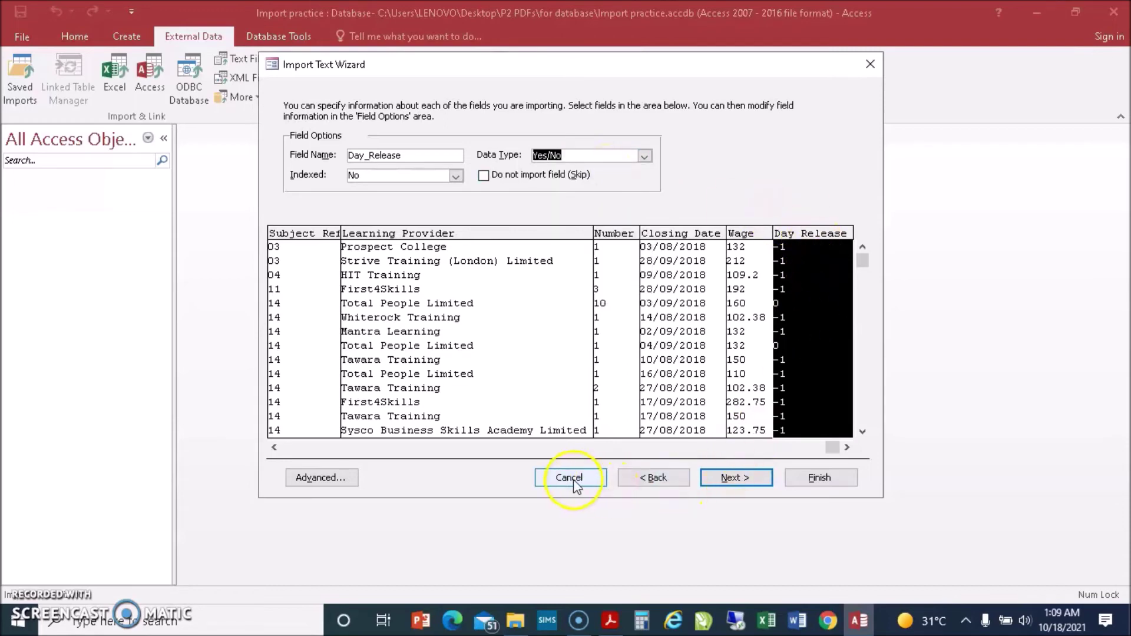
Step: Proceed to the primary key options, choose Vacancy_ID as the table's own primary key, and continue
{"action": "left_click", "coordinate": [736, 477]}
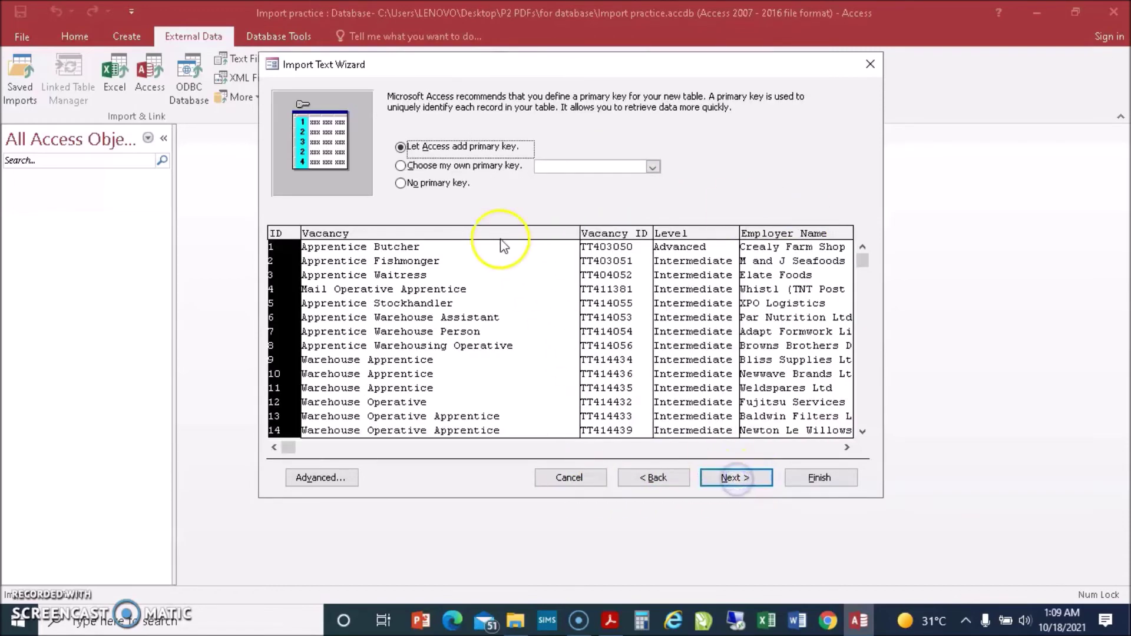
{"action": "left_click", "coordinate": [405, 168]}
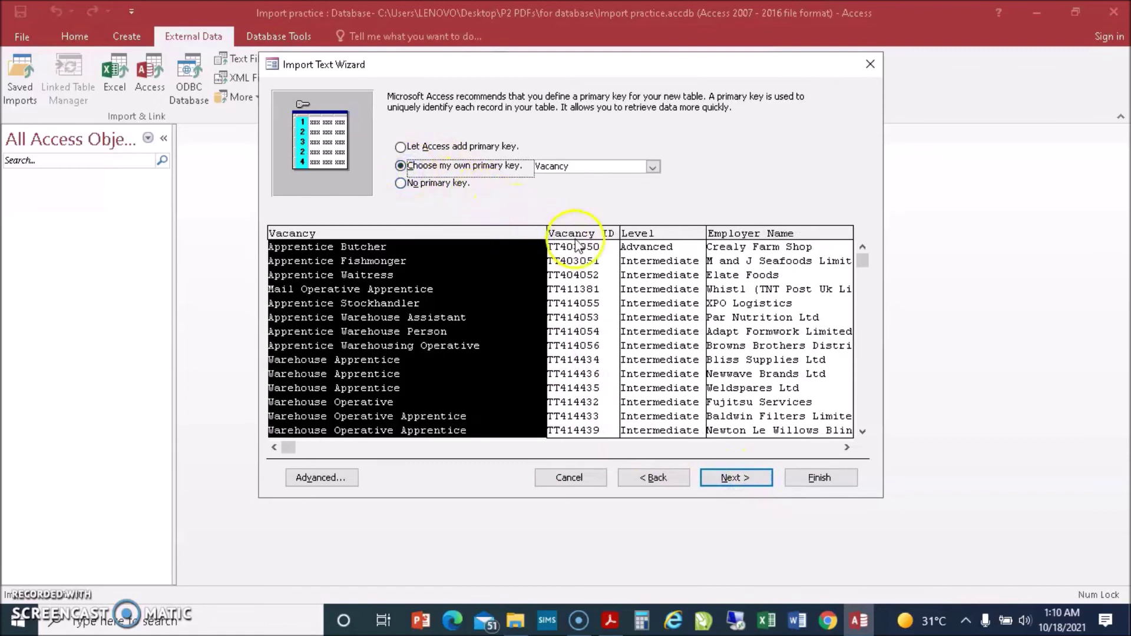
{"action": "left_click", "coordinate": [592, 234]}
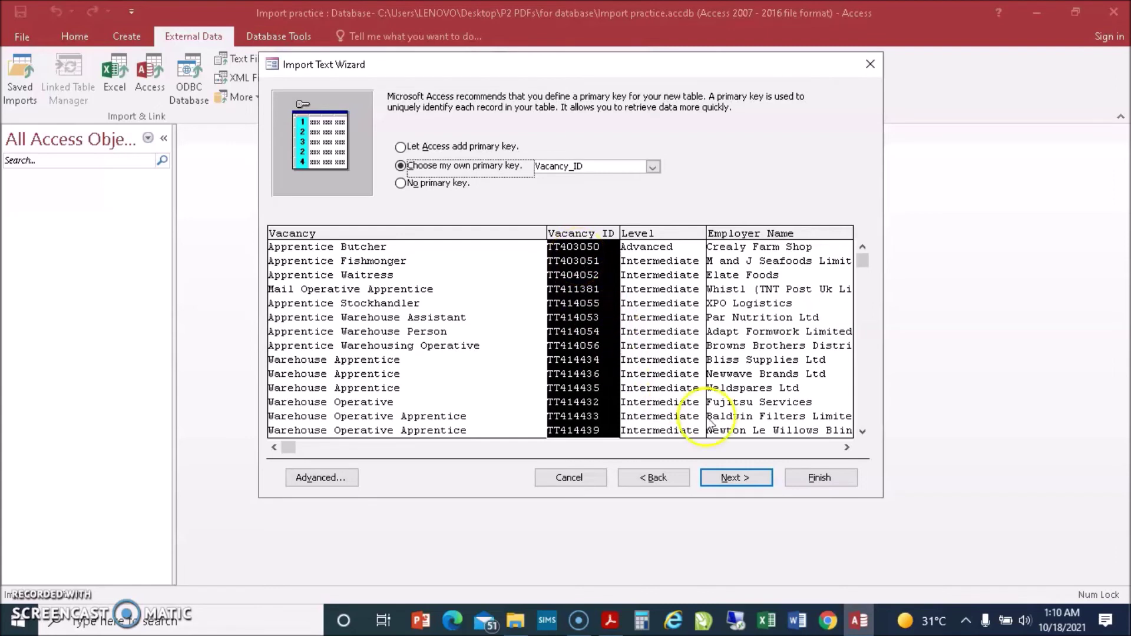
{"action": "left_click", "coordinate": [753, 484]}
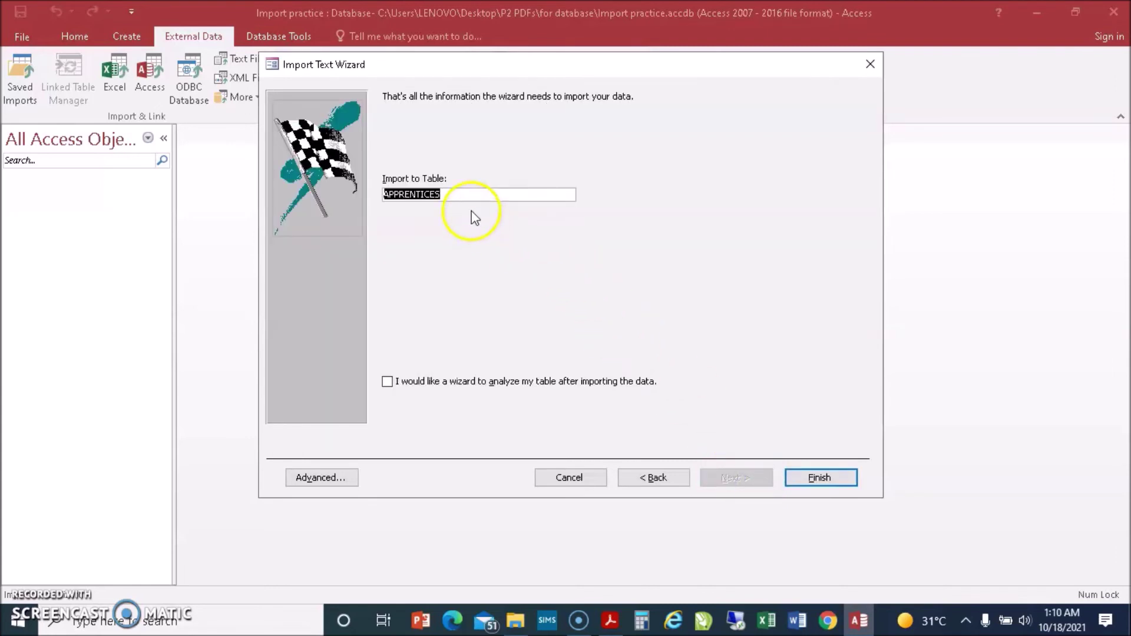
Step: Name the destination table "APPRENTICES Table", finish the import, and close the wizard
{"action": "left_click", "coordinate": [481, 195]}
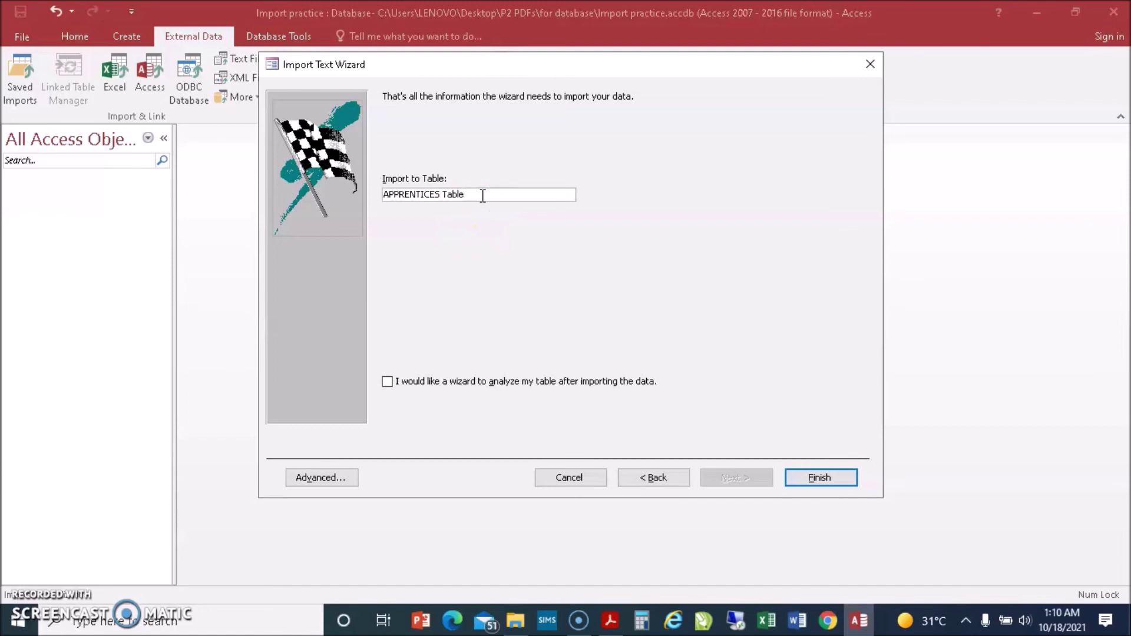
{"action": "left_click", "coordinate": [820, 474]}
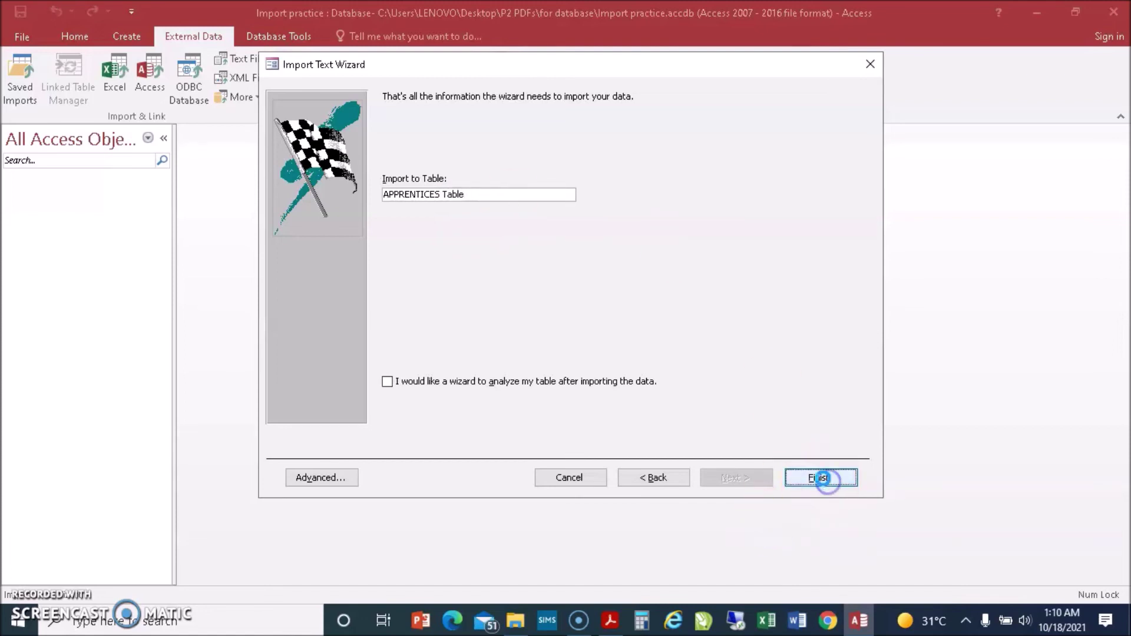
{"action": "left_click", "coordinate": [816, 522]}
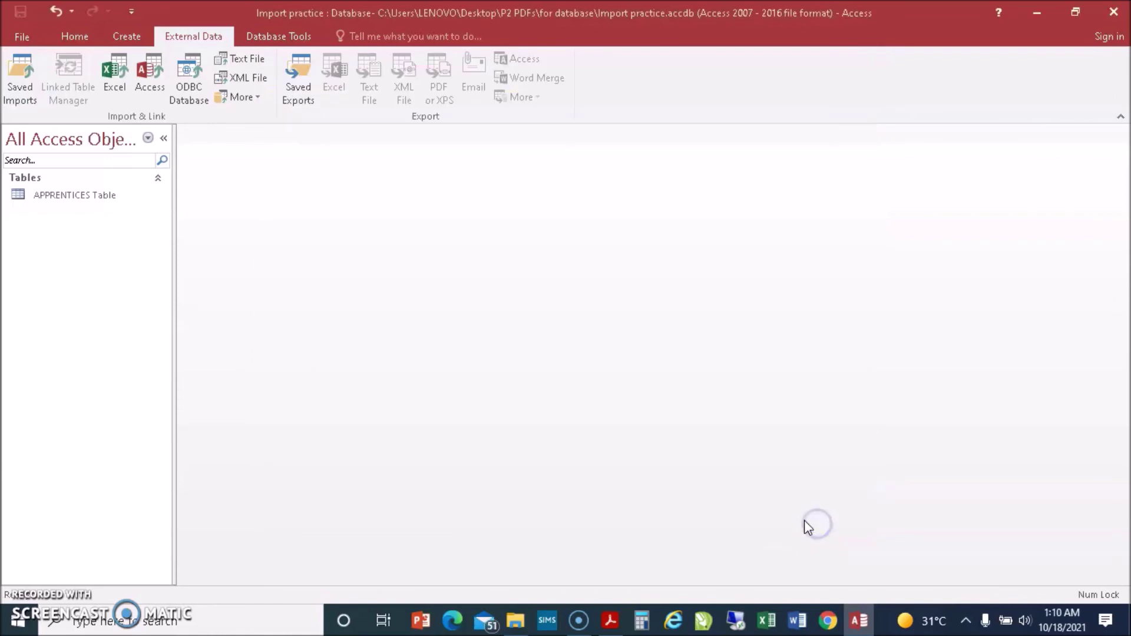
Step: Open APPRENTICES Table and examine the Closing_Date, Wage and Day_Release values throughout the imported records
{"action": "double_click", "coordinate": [54, 198]}
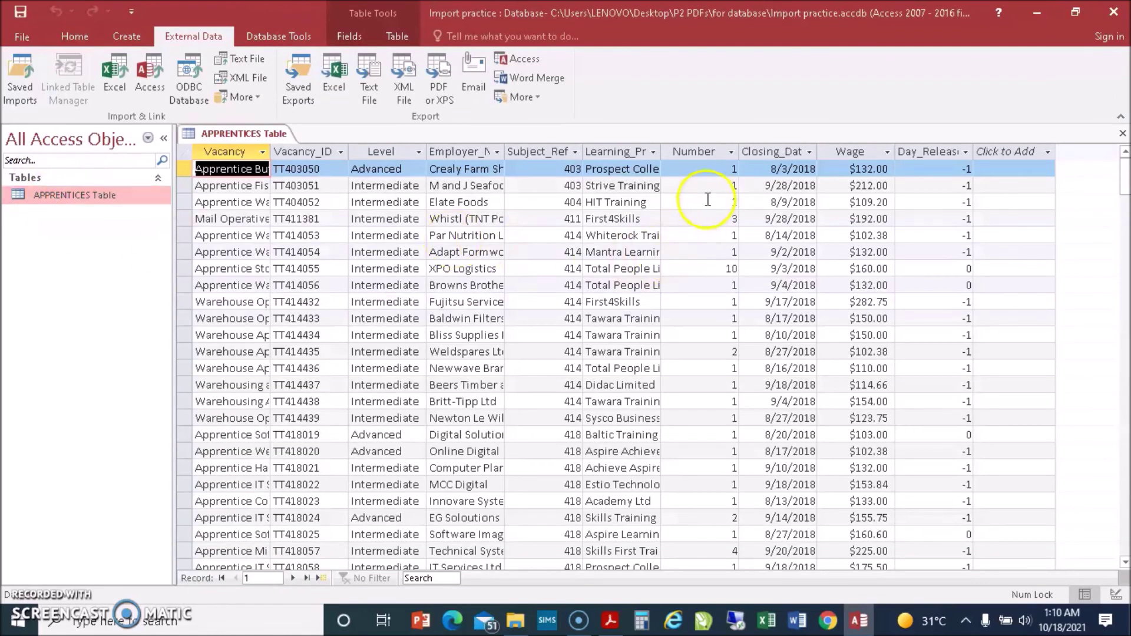
{"action": "scroll", "coordinate": [828, 382], "scroll_direction": "down", "scroll_amount": 20}
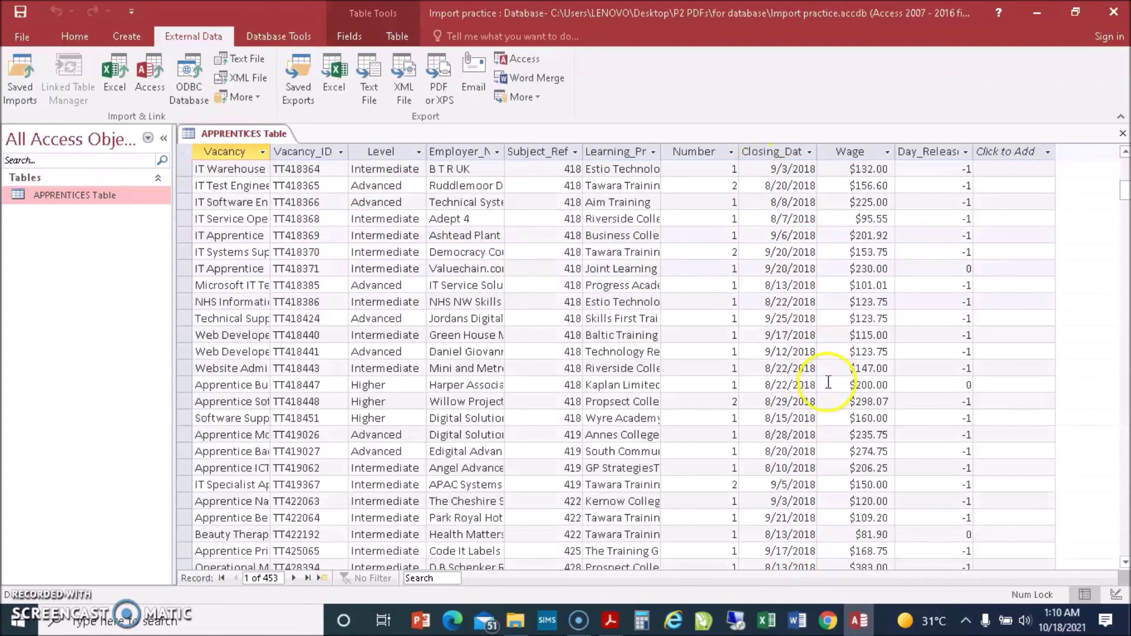
{"action": "scroll", "coordinate": [827, 383], "scroll_direction": "down", "scroll_amount": 20}
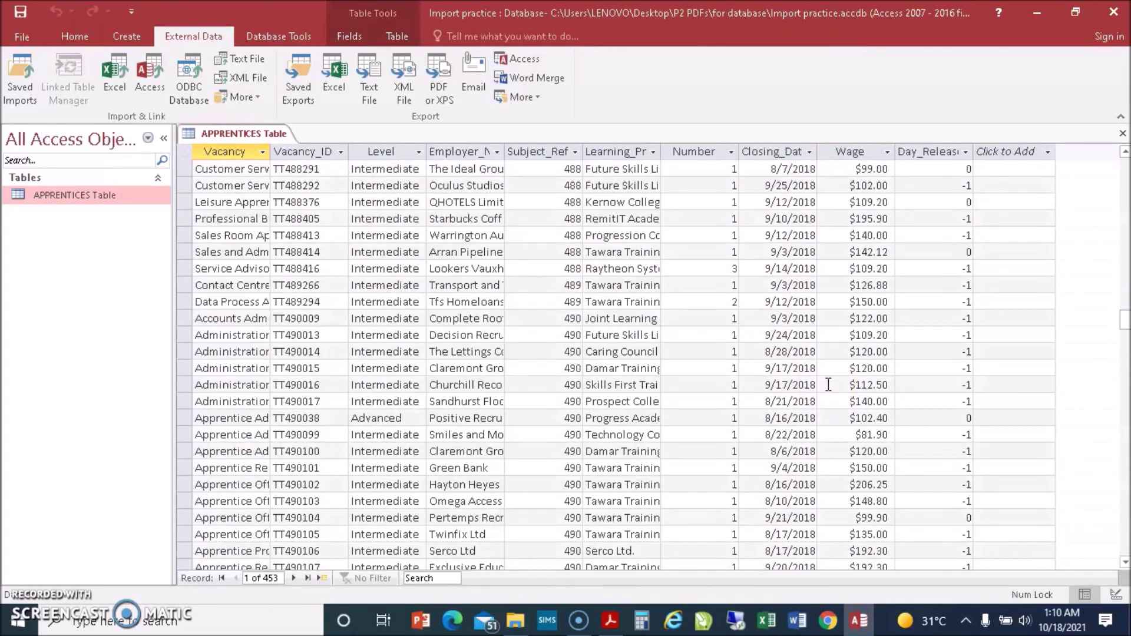
{"action": "scroll", "coordinate": [828, 391], "scroll_direction": "down", "scroll_amount": 20}
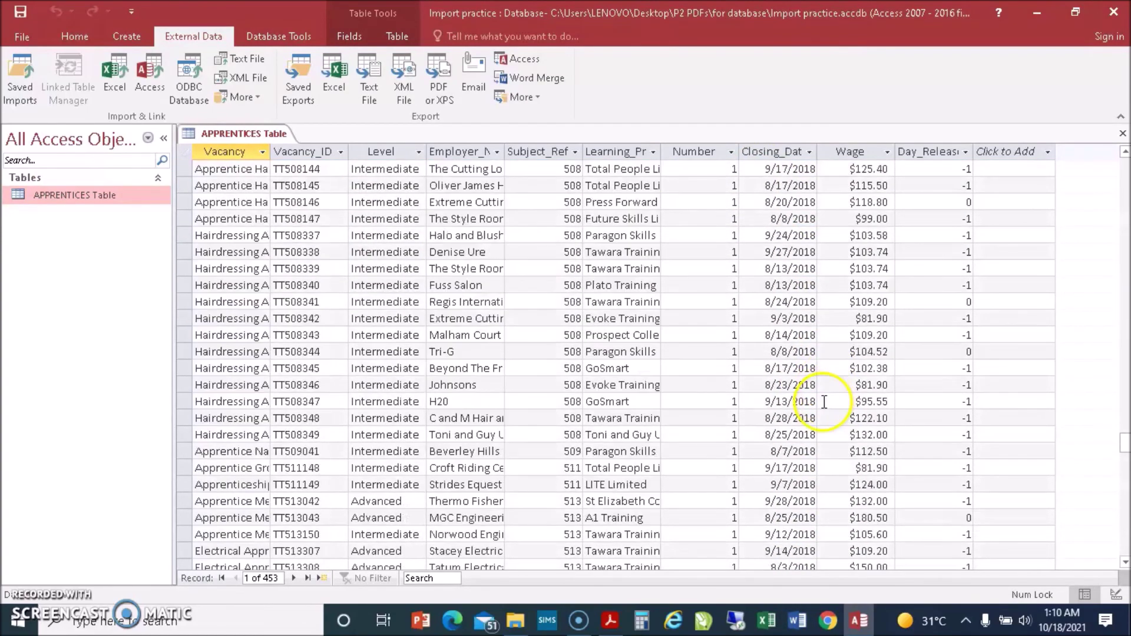
{"action": "scroll", "coordinate": [823, 409], "scroll_direction": "down", "scroll_amount": 6}
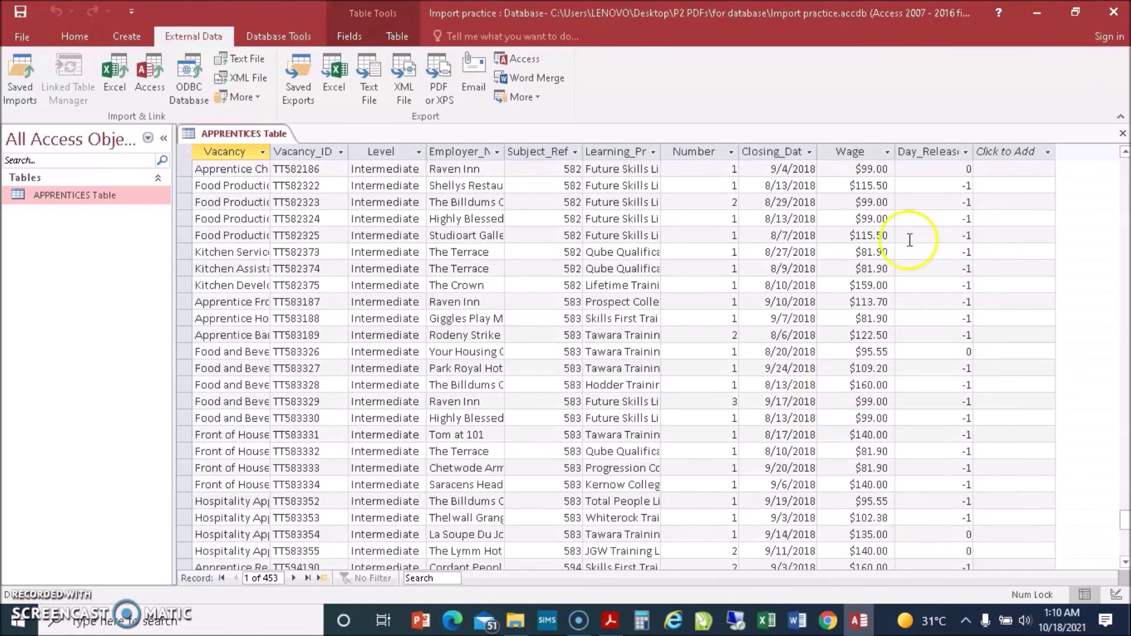
{"action": "scroll", "coordinate": [943, 447], "scroll_direction": "up", "scroll_amount": 20}
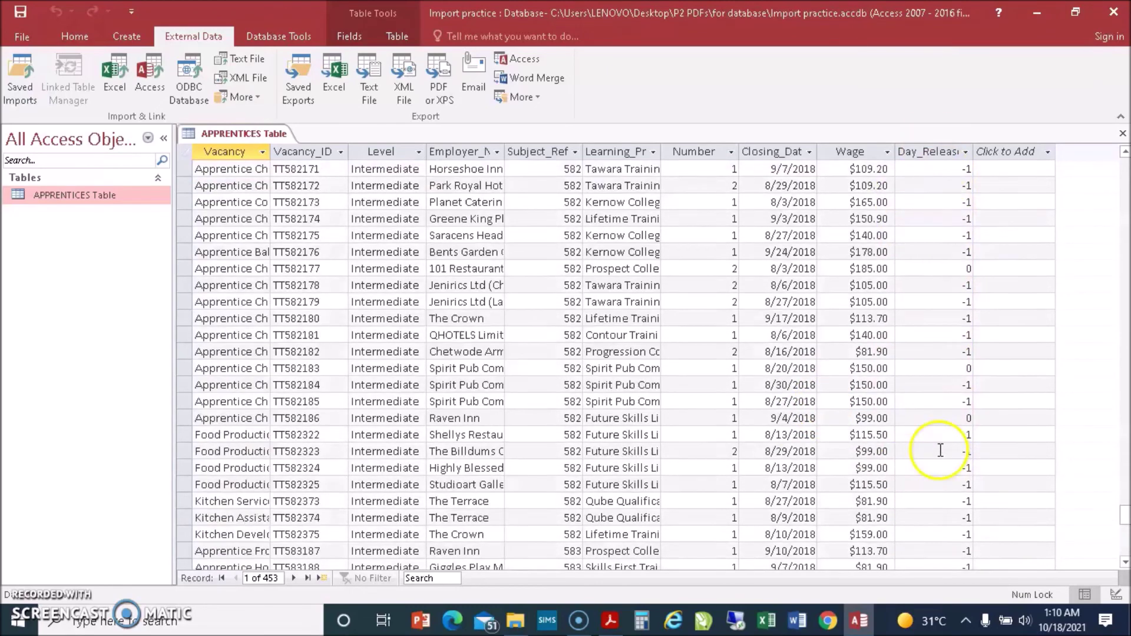
Step: Switch the imported APPRENTICES Table from its record listing to Design View
{"action": "scroll", "coordinate": [954, 446], "scroll_direction": "up", "scroll_amount": 20}
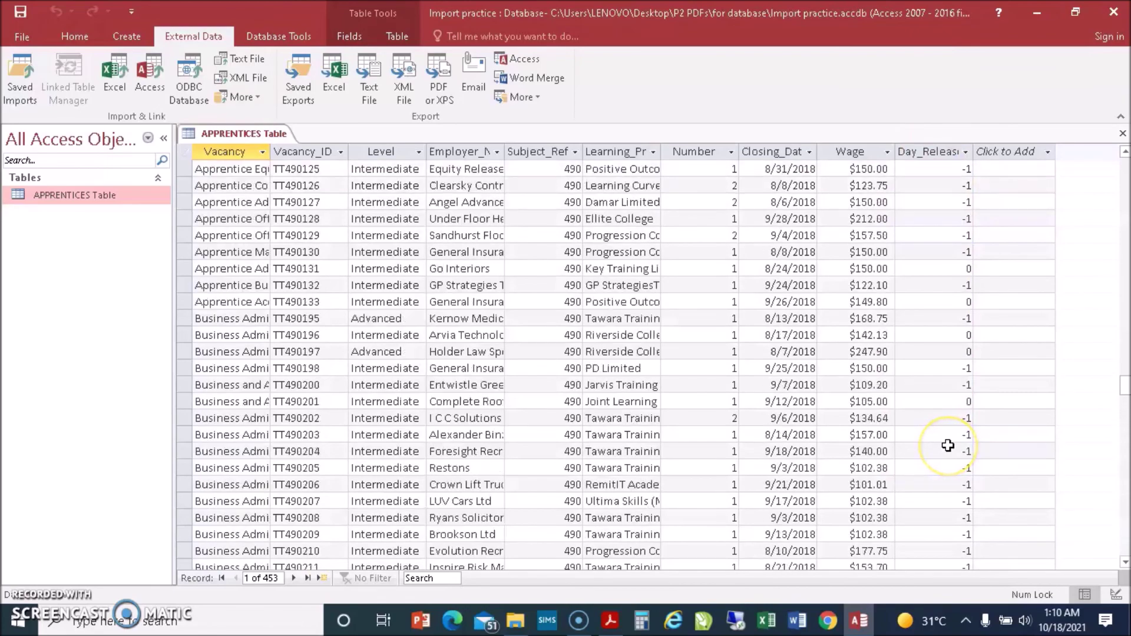
{"action": "scroll", "coordinate": [948, 446], "scroll_direction": "up", "scroll_amount": 15}
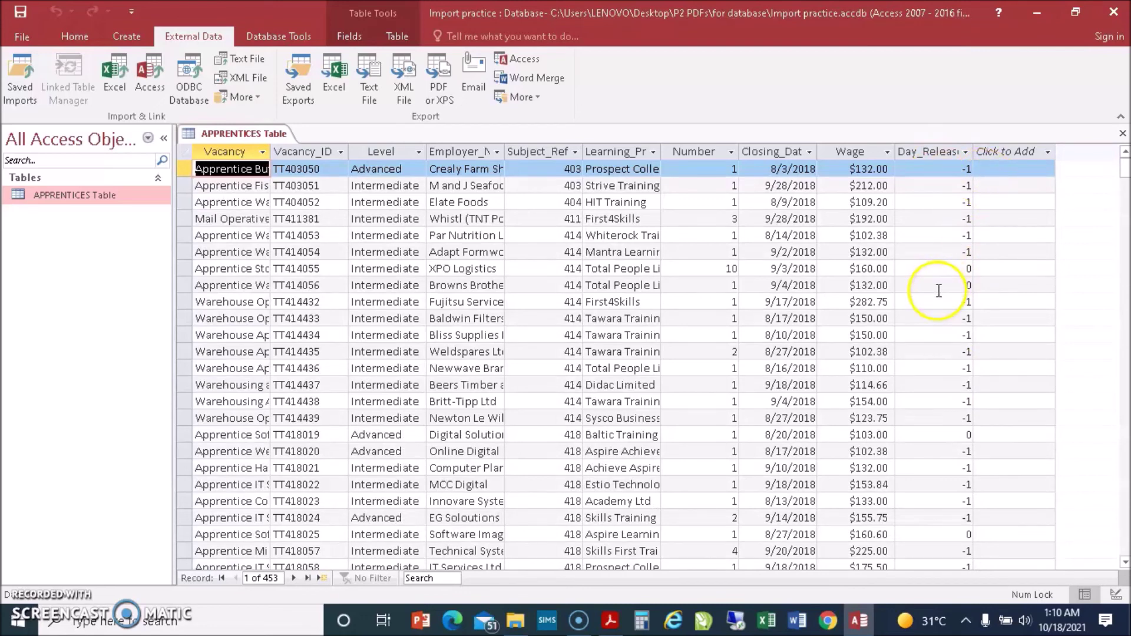
{"action": "right_click", "coordinate": [233, 130]}
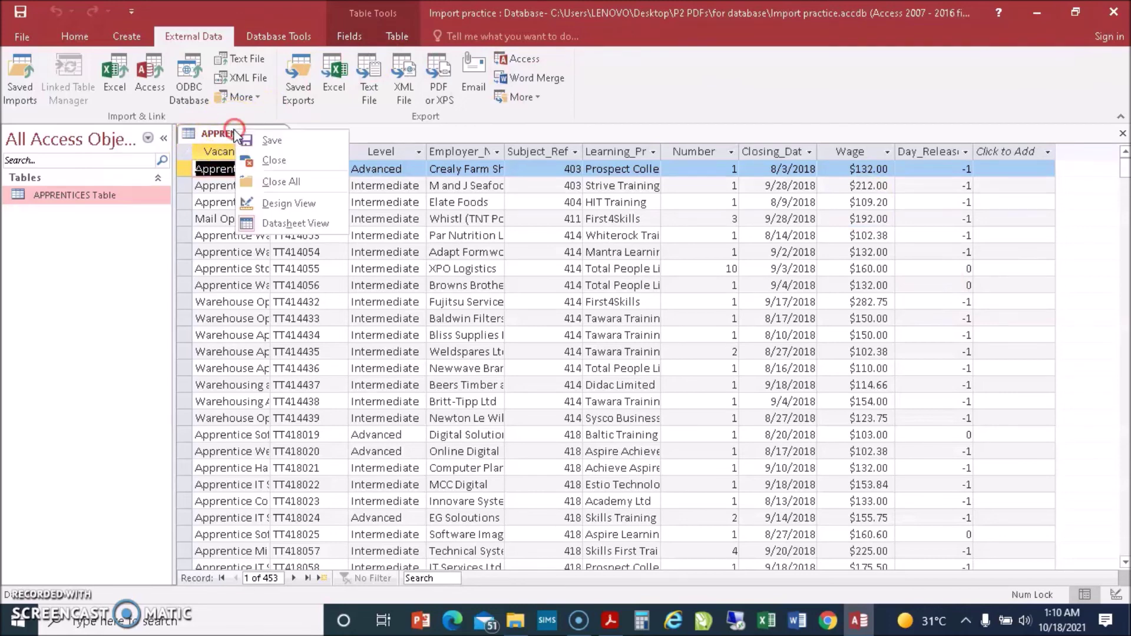
{"action": "left_click", "coordinate": [270, 202]}
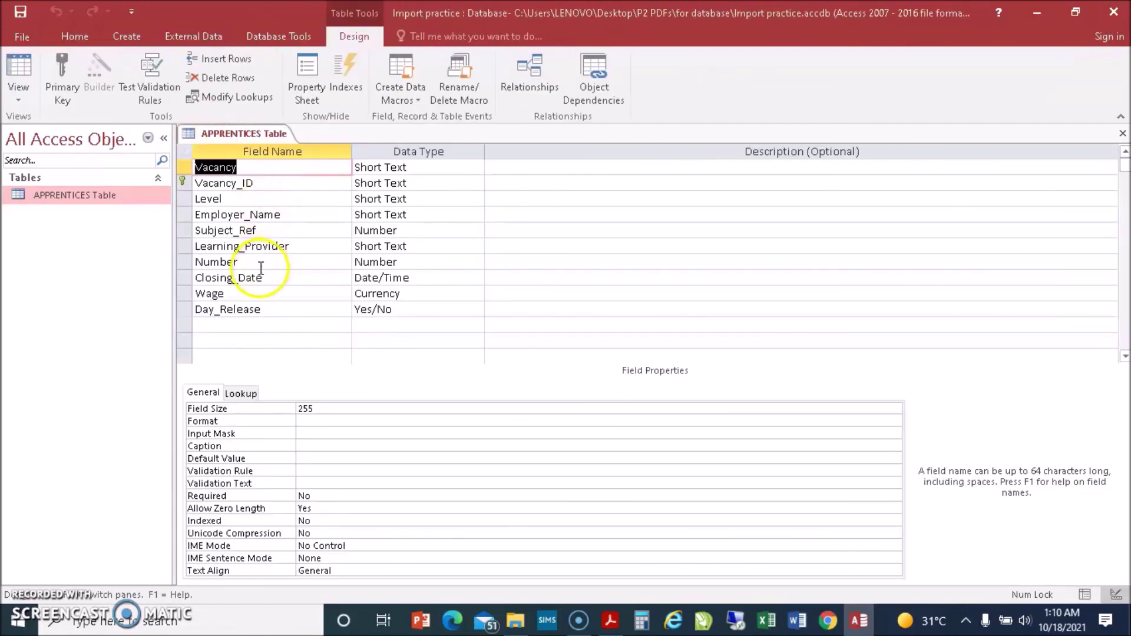
Step: Set the Format property of the Day_Release field to Yes/No in the table design
{"action": "left_click", "coordinate": [410, 316]}
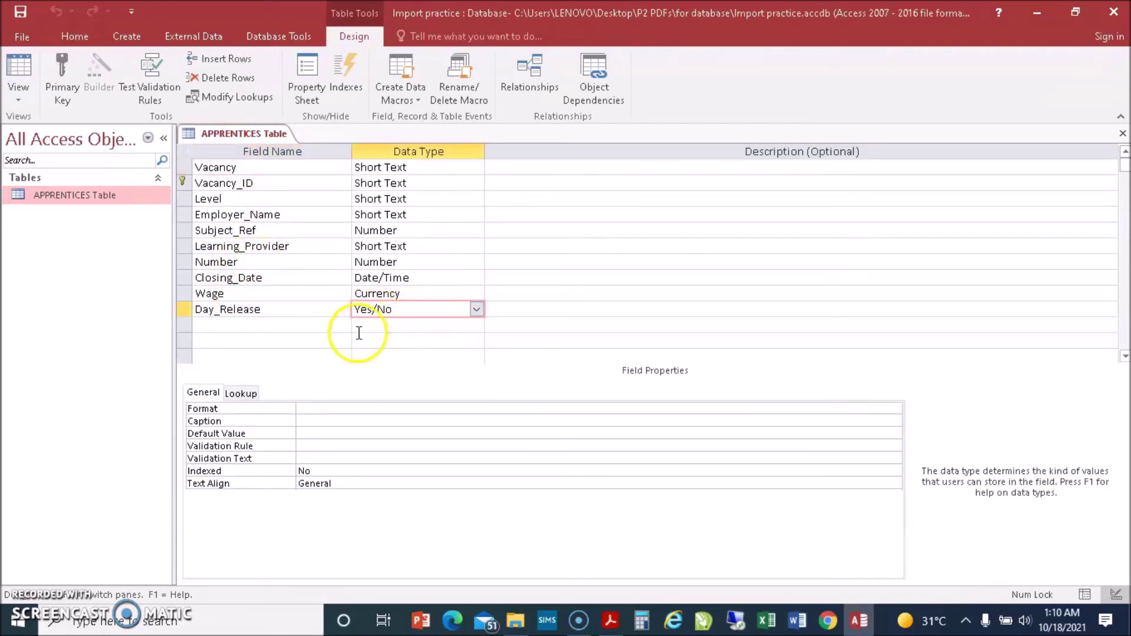
{"action": "left_click", "coordinate": [242, 310]}
{"action": "left_click", "coordinate": [435, 310]}
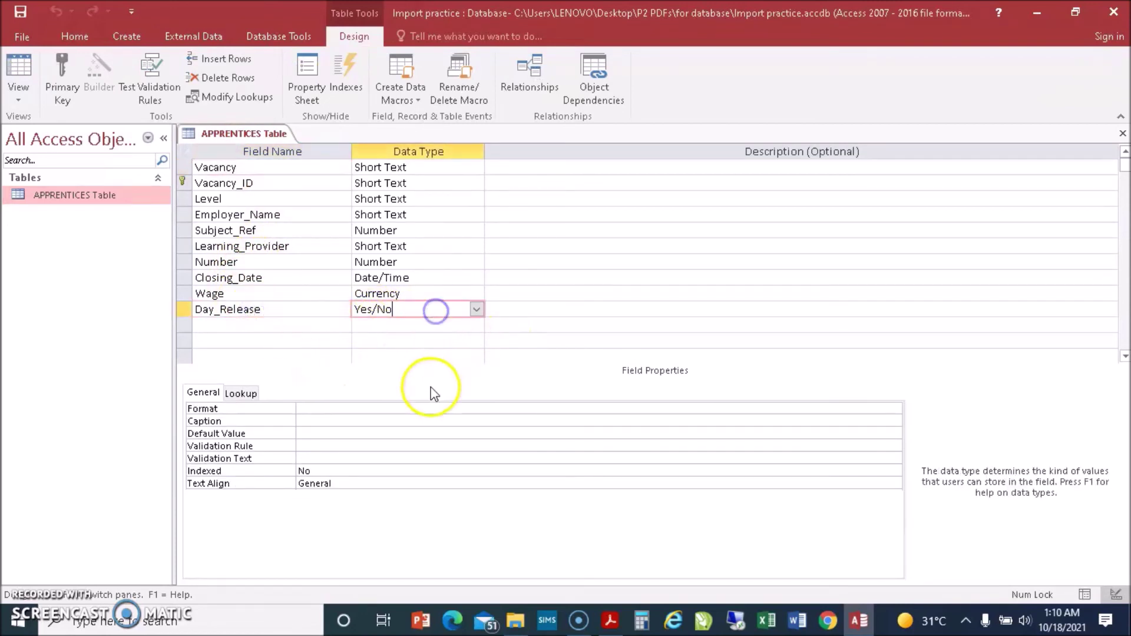
{"action": "left_click", "coordinate": [428, 408]}
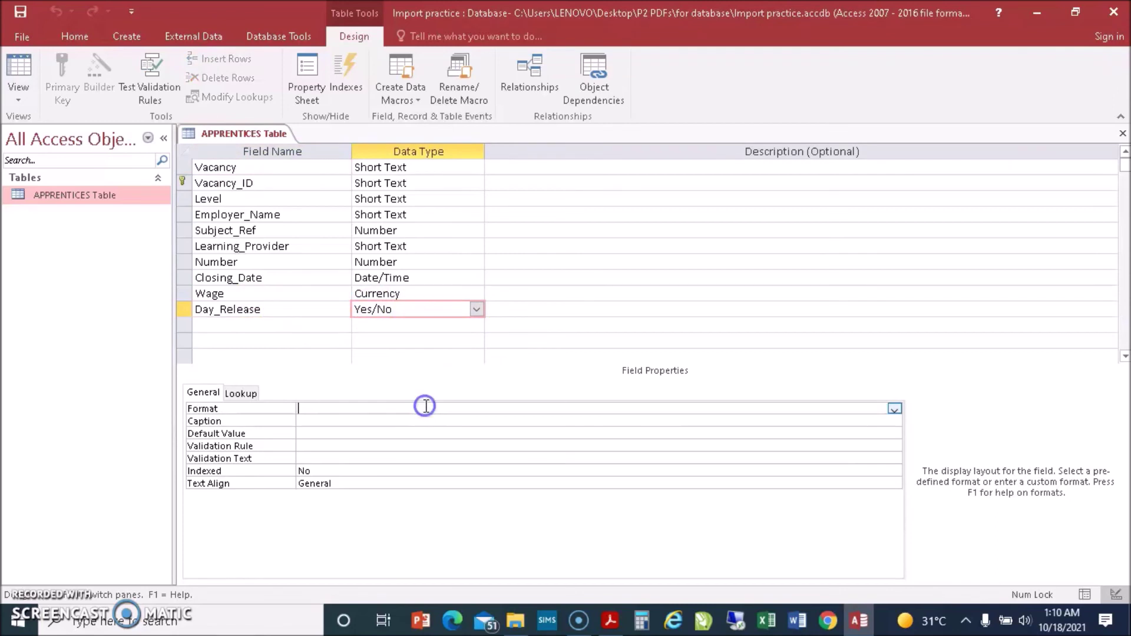
{"action": "left_click", "coordinate": [893, 408]}
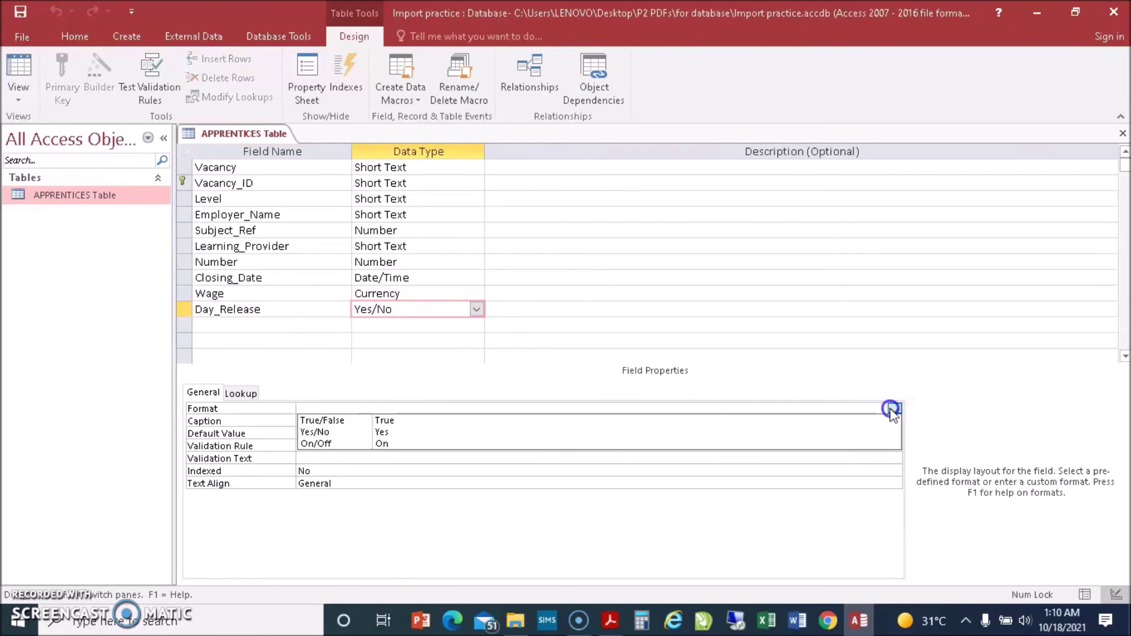
{"action": "left_click", "coordinate": [465, 433]}
{"action": "left_click", "coordinate": [292, 311]}
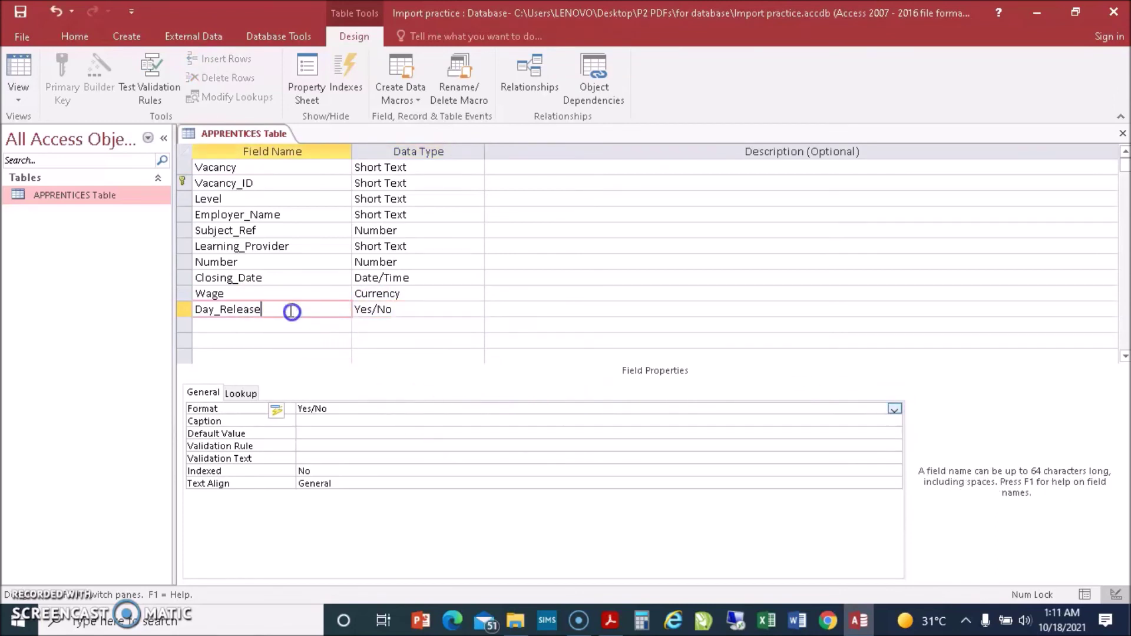
Step: Save and close the APPRENTICES Table design, and reopen the table to check its Day_Release values
{"action": "left_click", "coordinate": [23, 20]}
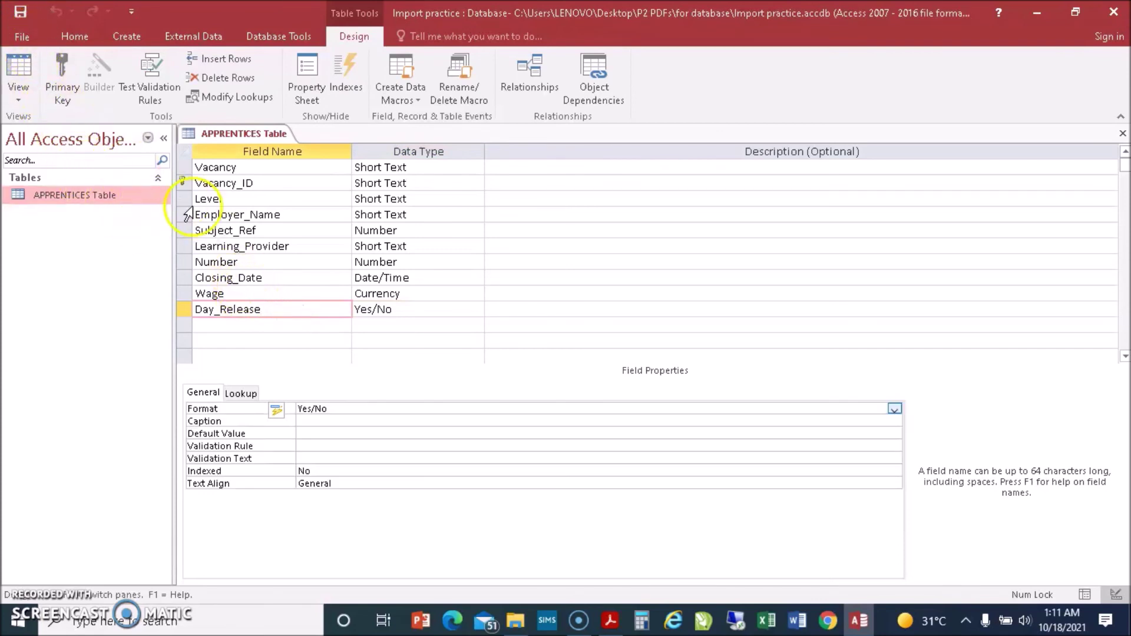
{"action": "left_click", "coordinate": [1121, 133]}
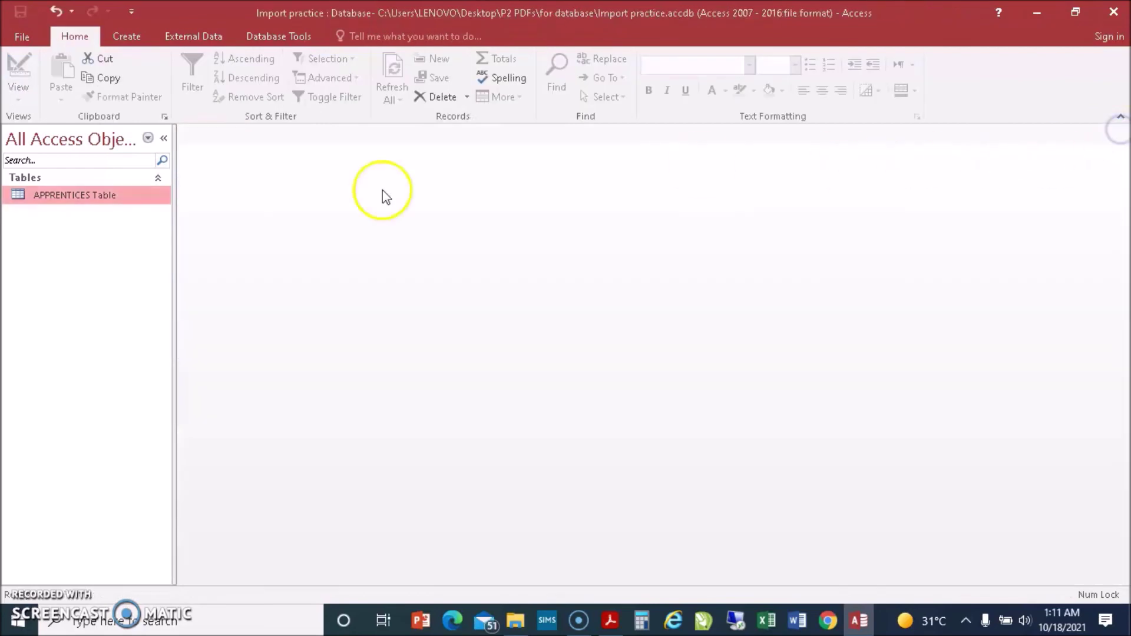
{"action": "double_click", "coordinate": [46, 196]}
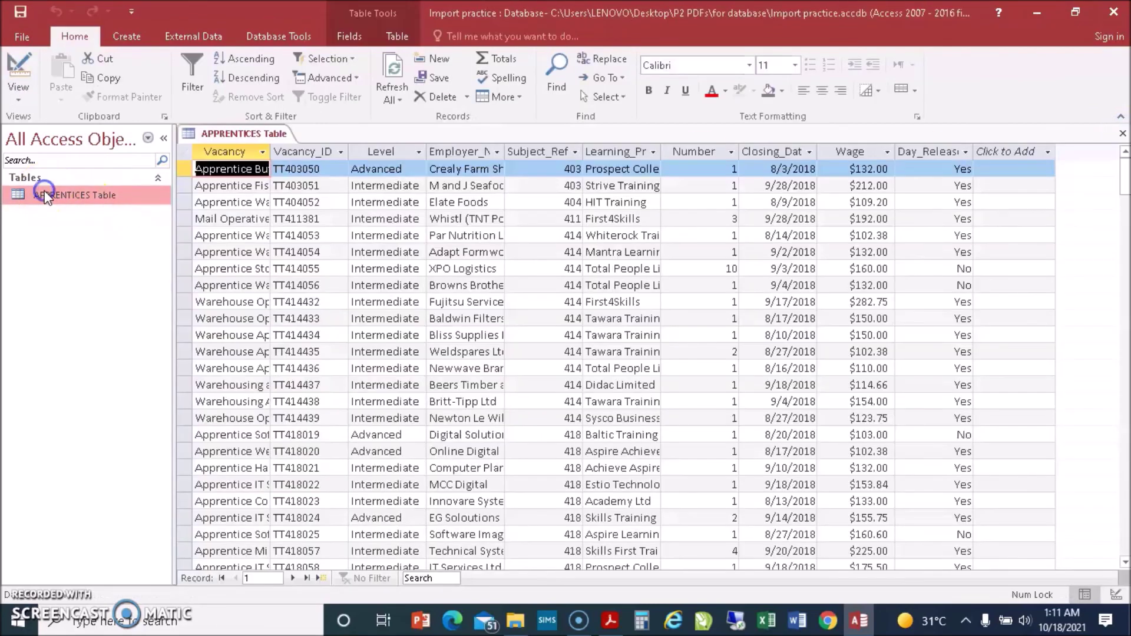